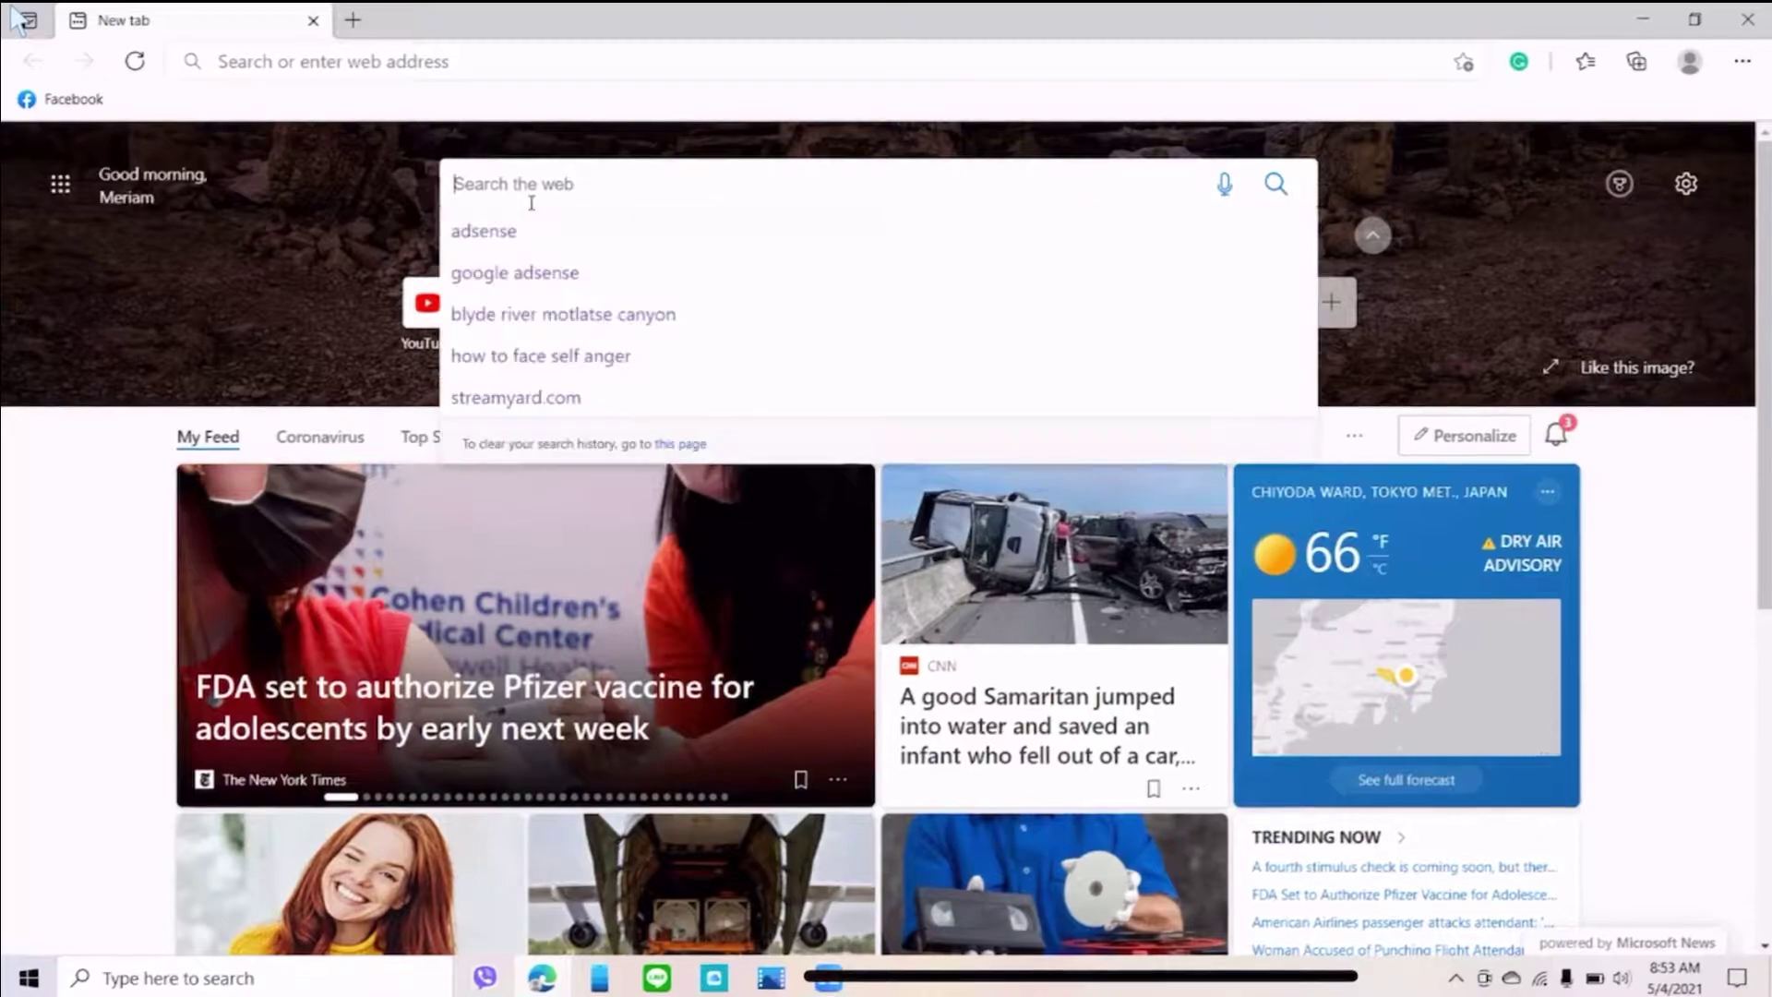
- Run a Bing search for 'google adsense' from the Edge new tab suggestions
text(g)
click(523, 236)
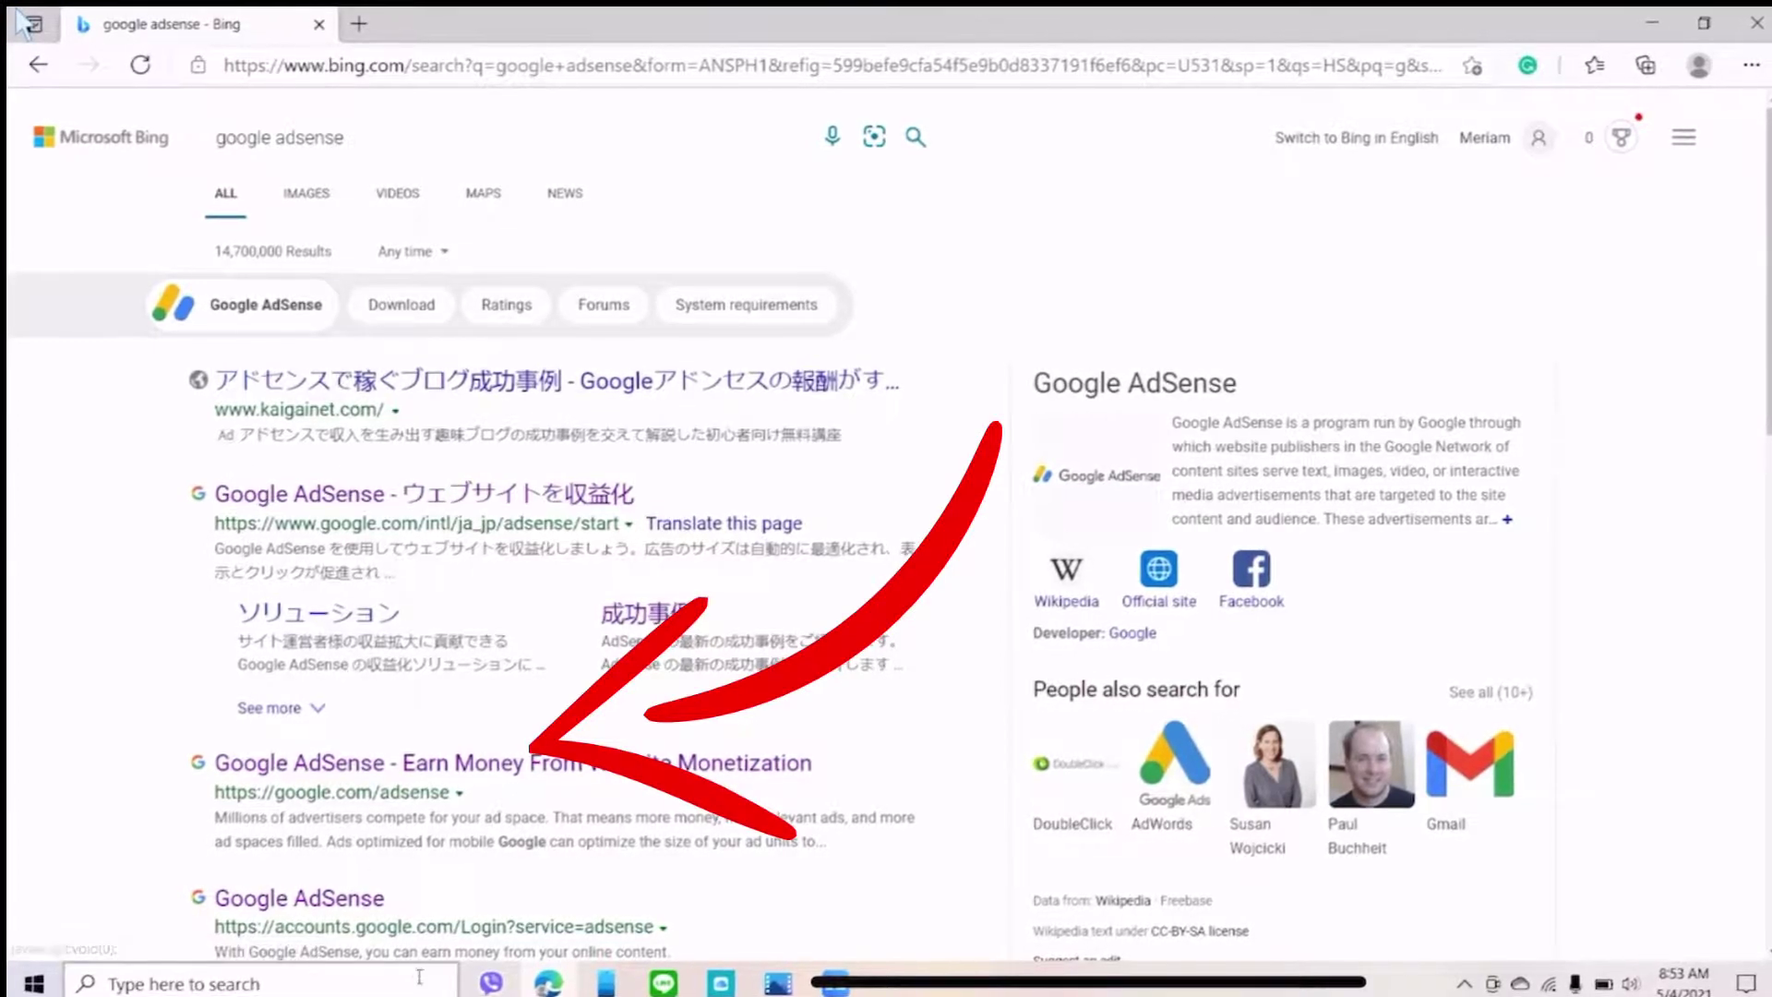
- Sign in to Google AdSense and open Payments' Manage tax info page showing Form W-8 BEN
click(457, 766)
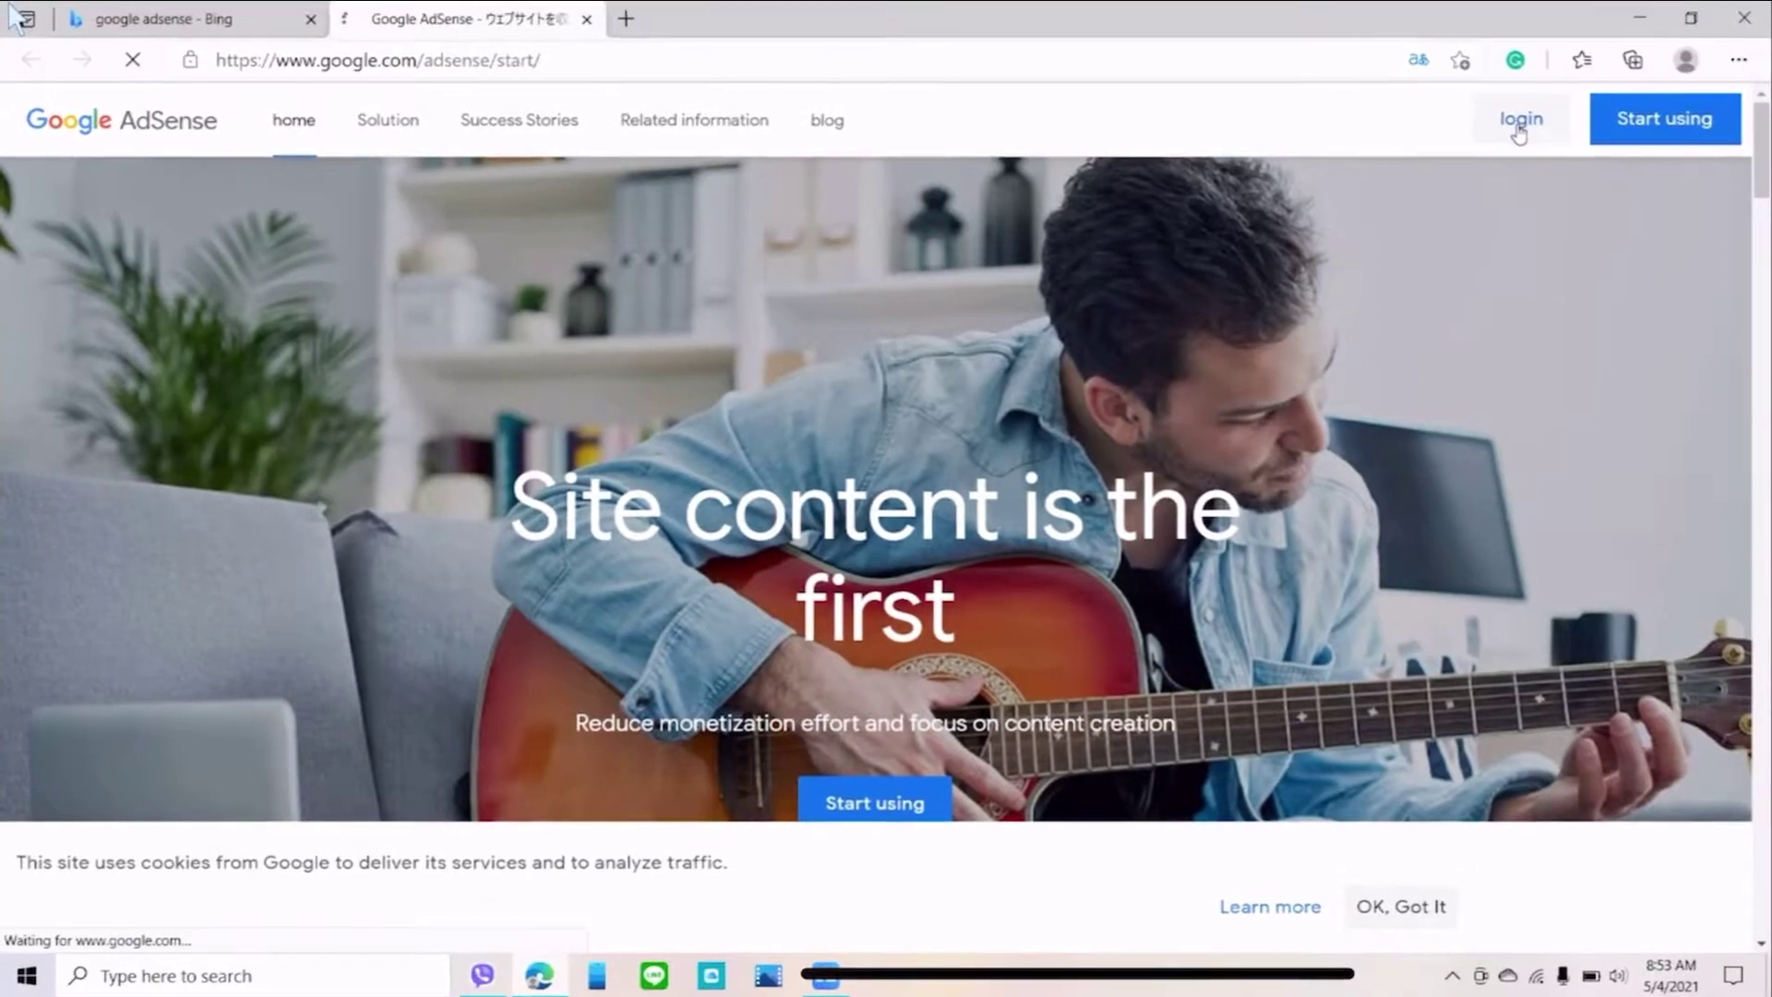
click(1548, 136)
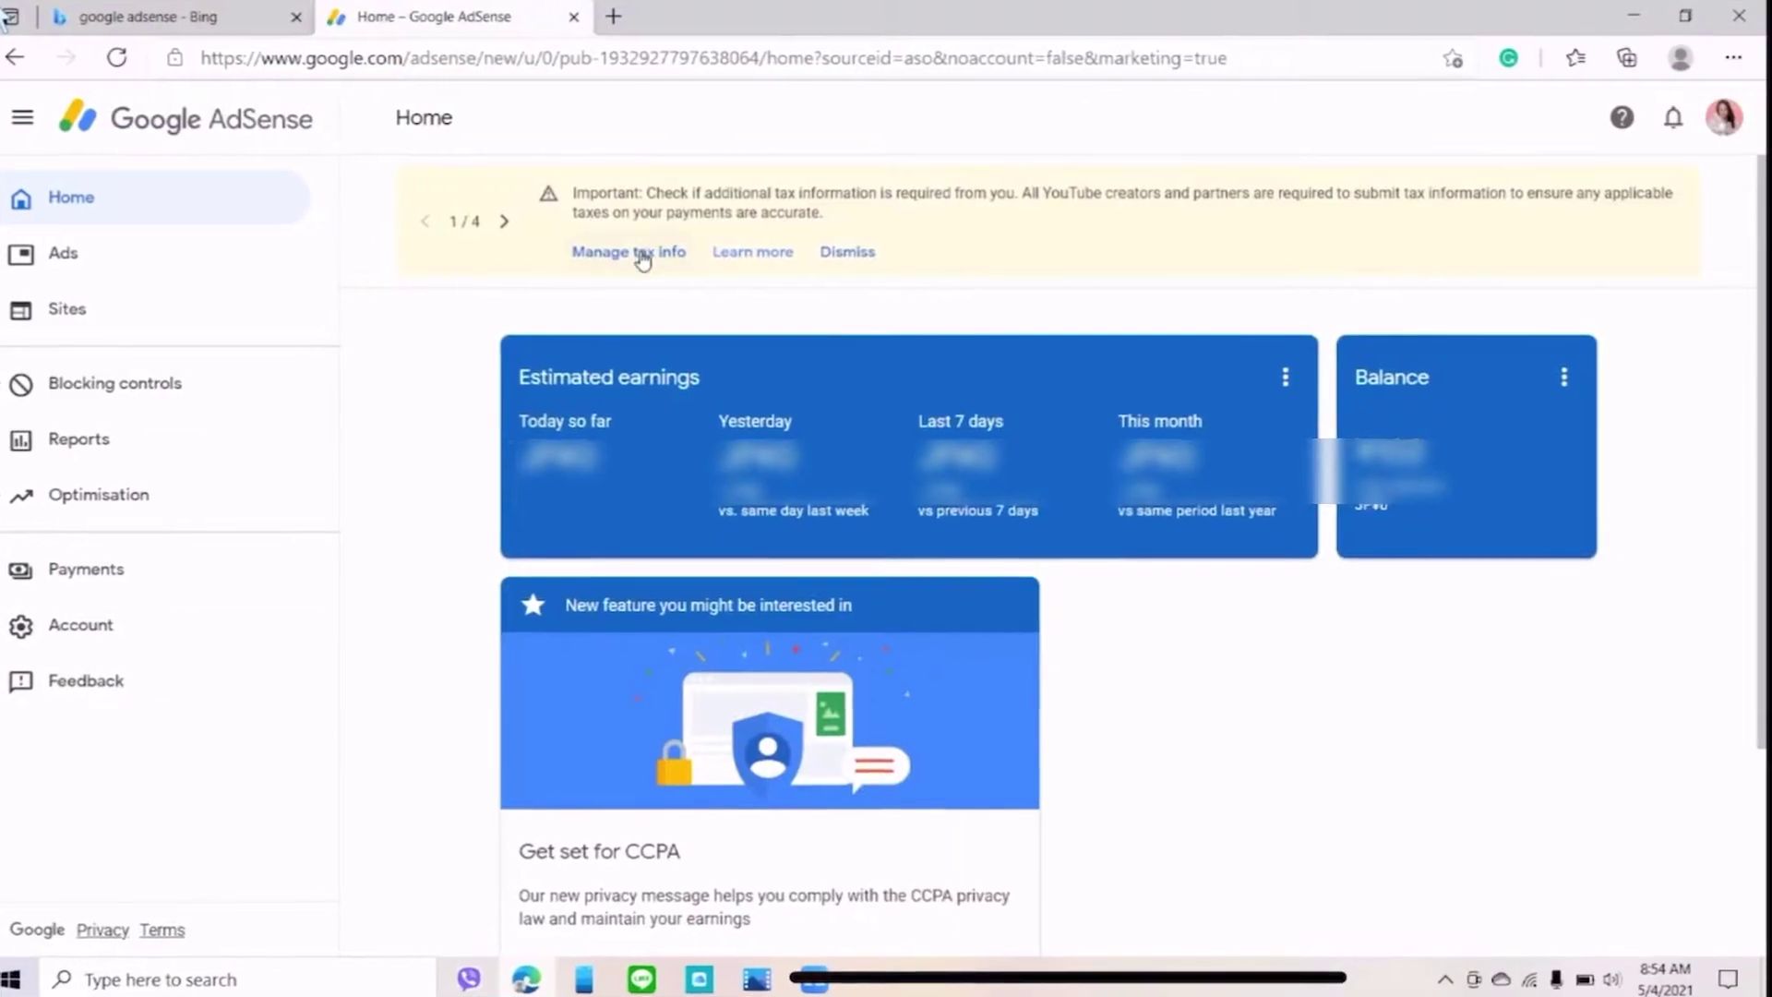
click(635, 261)
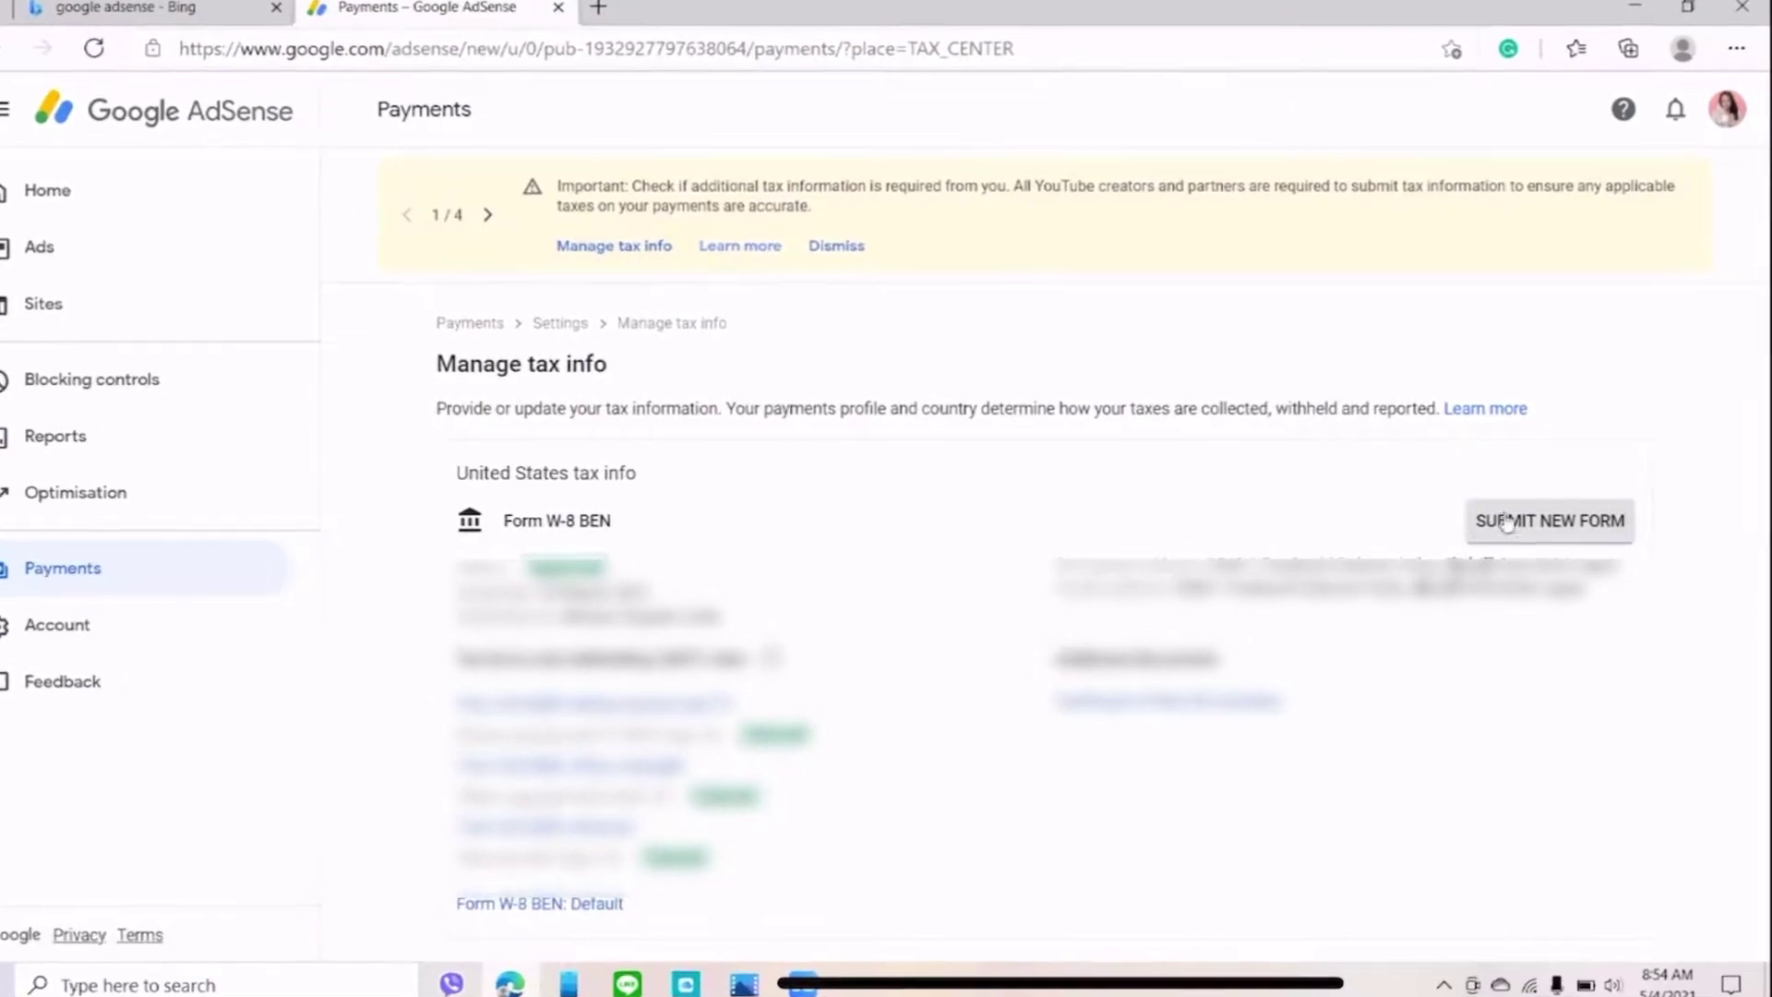
- Start a new tax form replacing the old one, verifying identity with the account password
click(1515, 524)
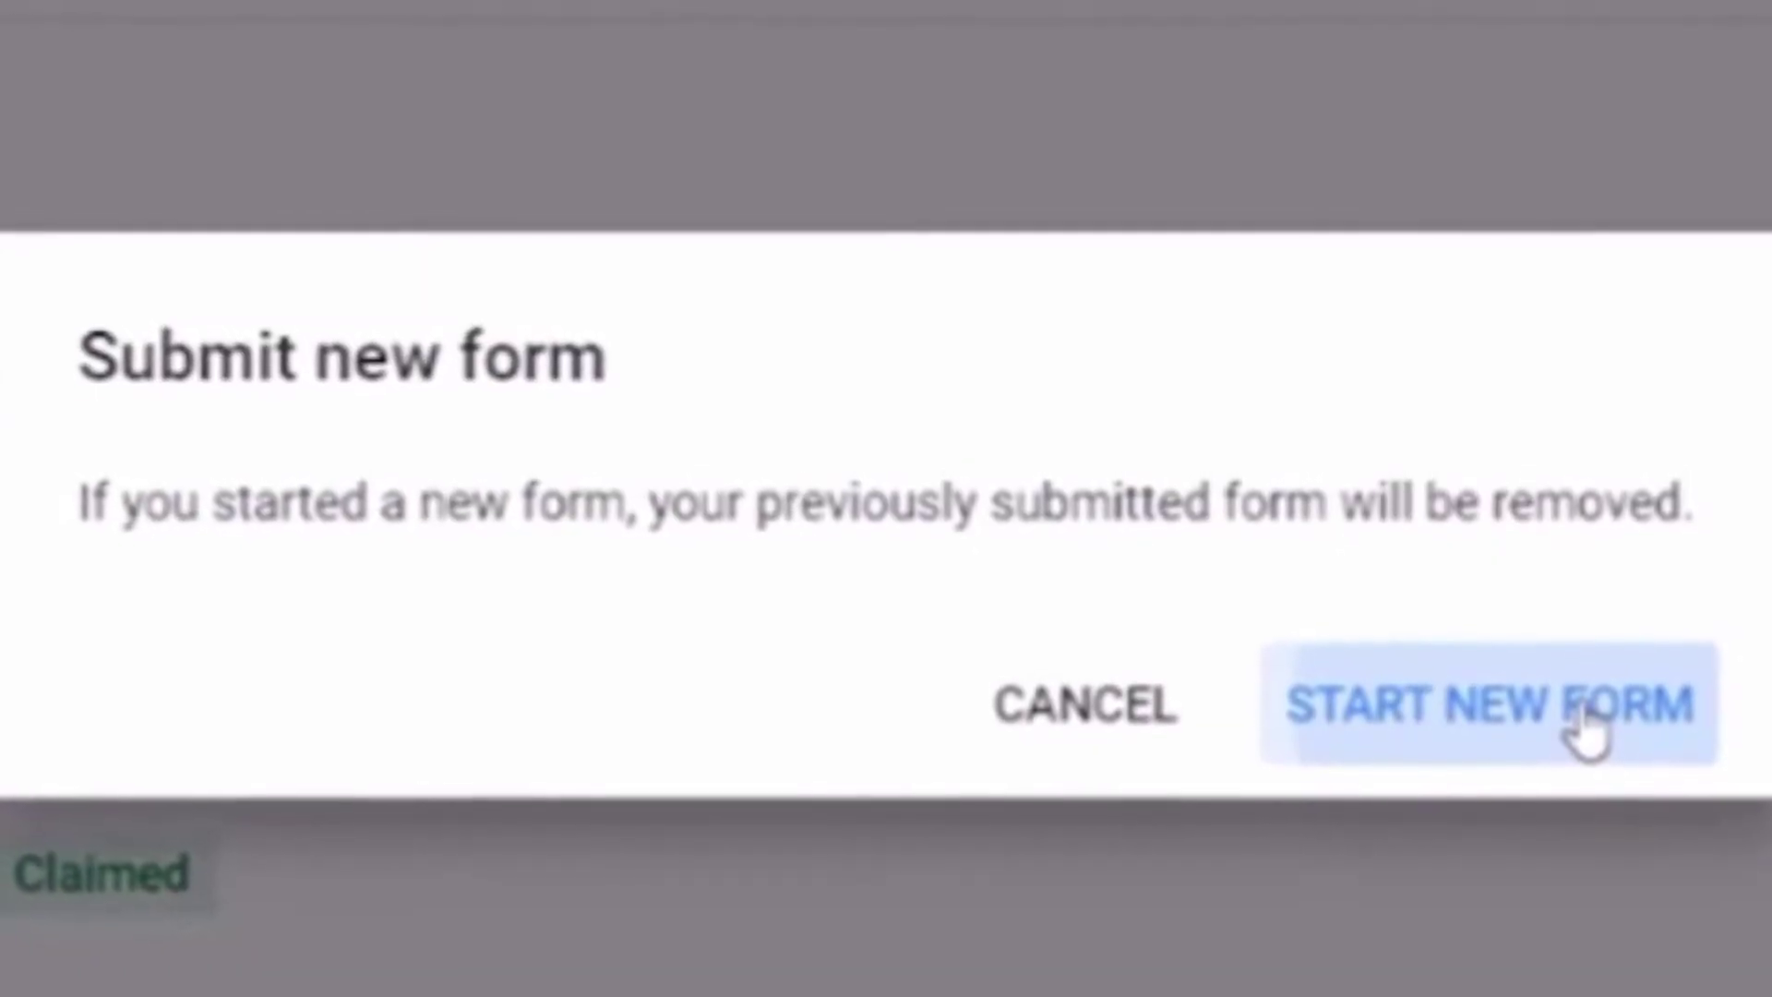
click(1584, 729)
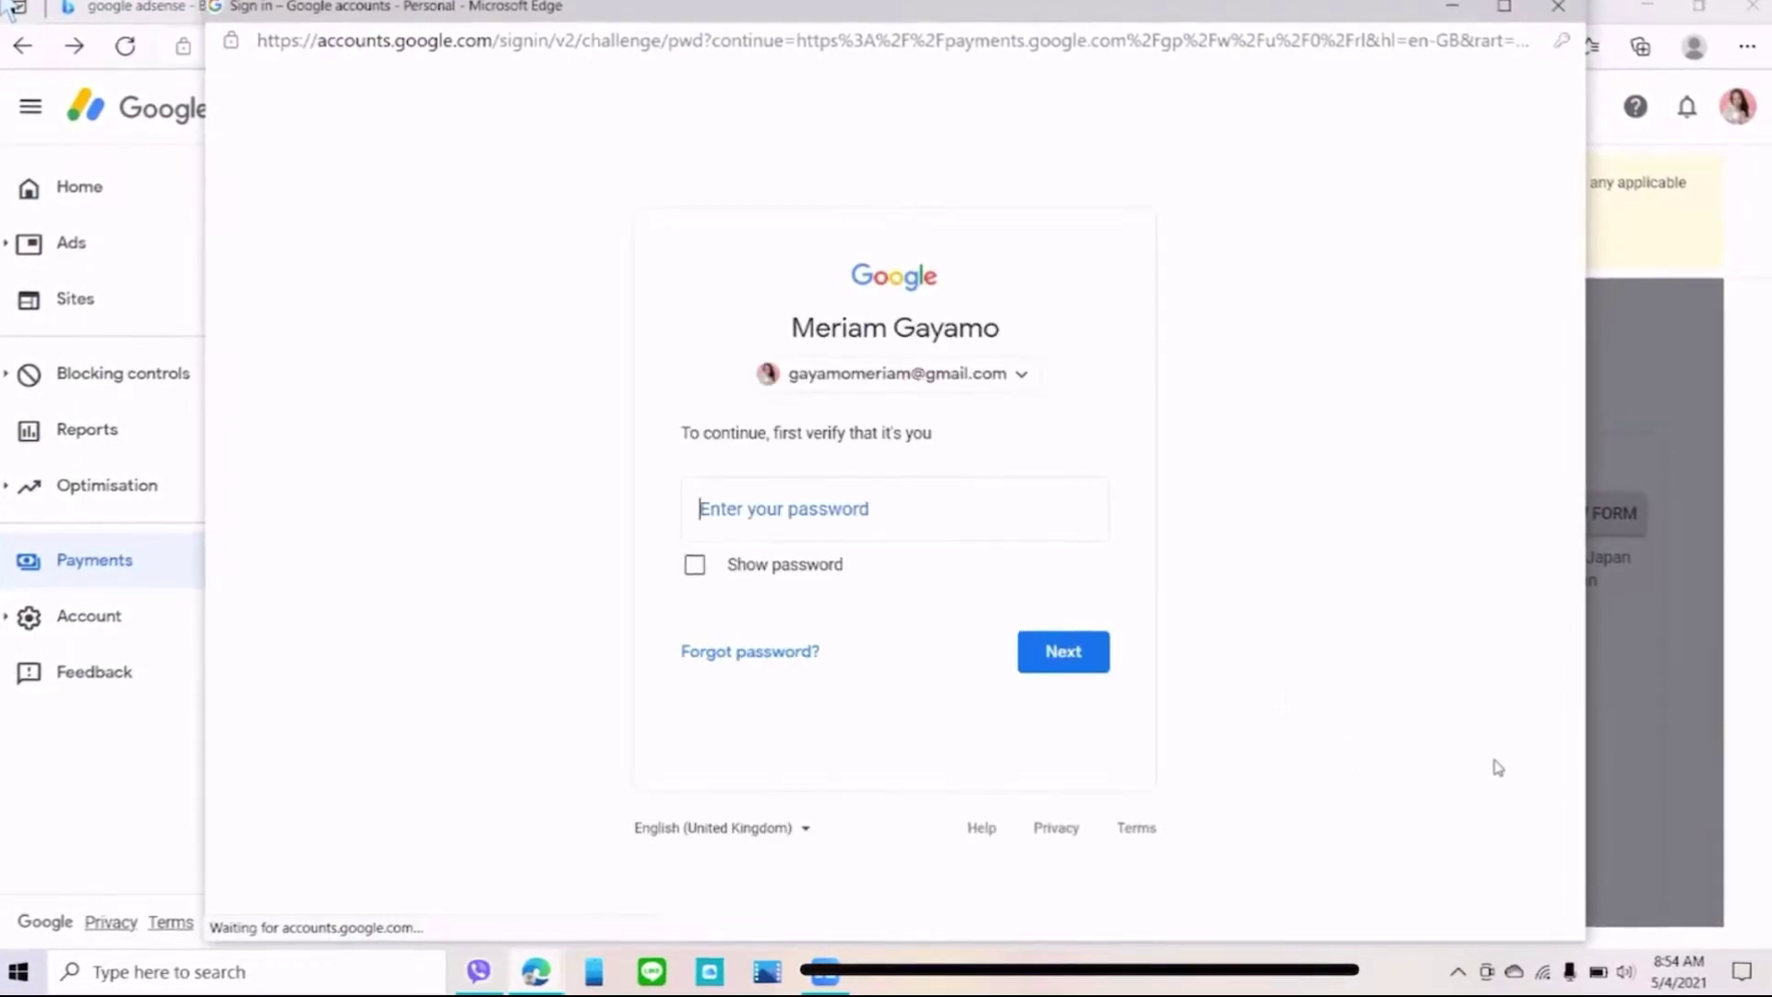
text(•)
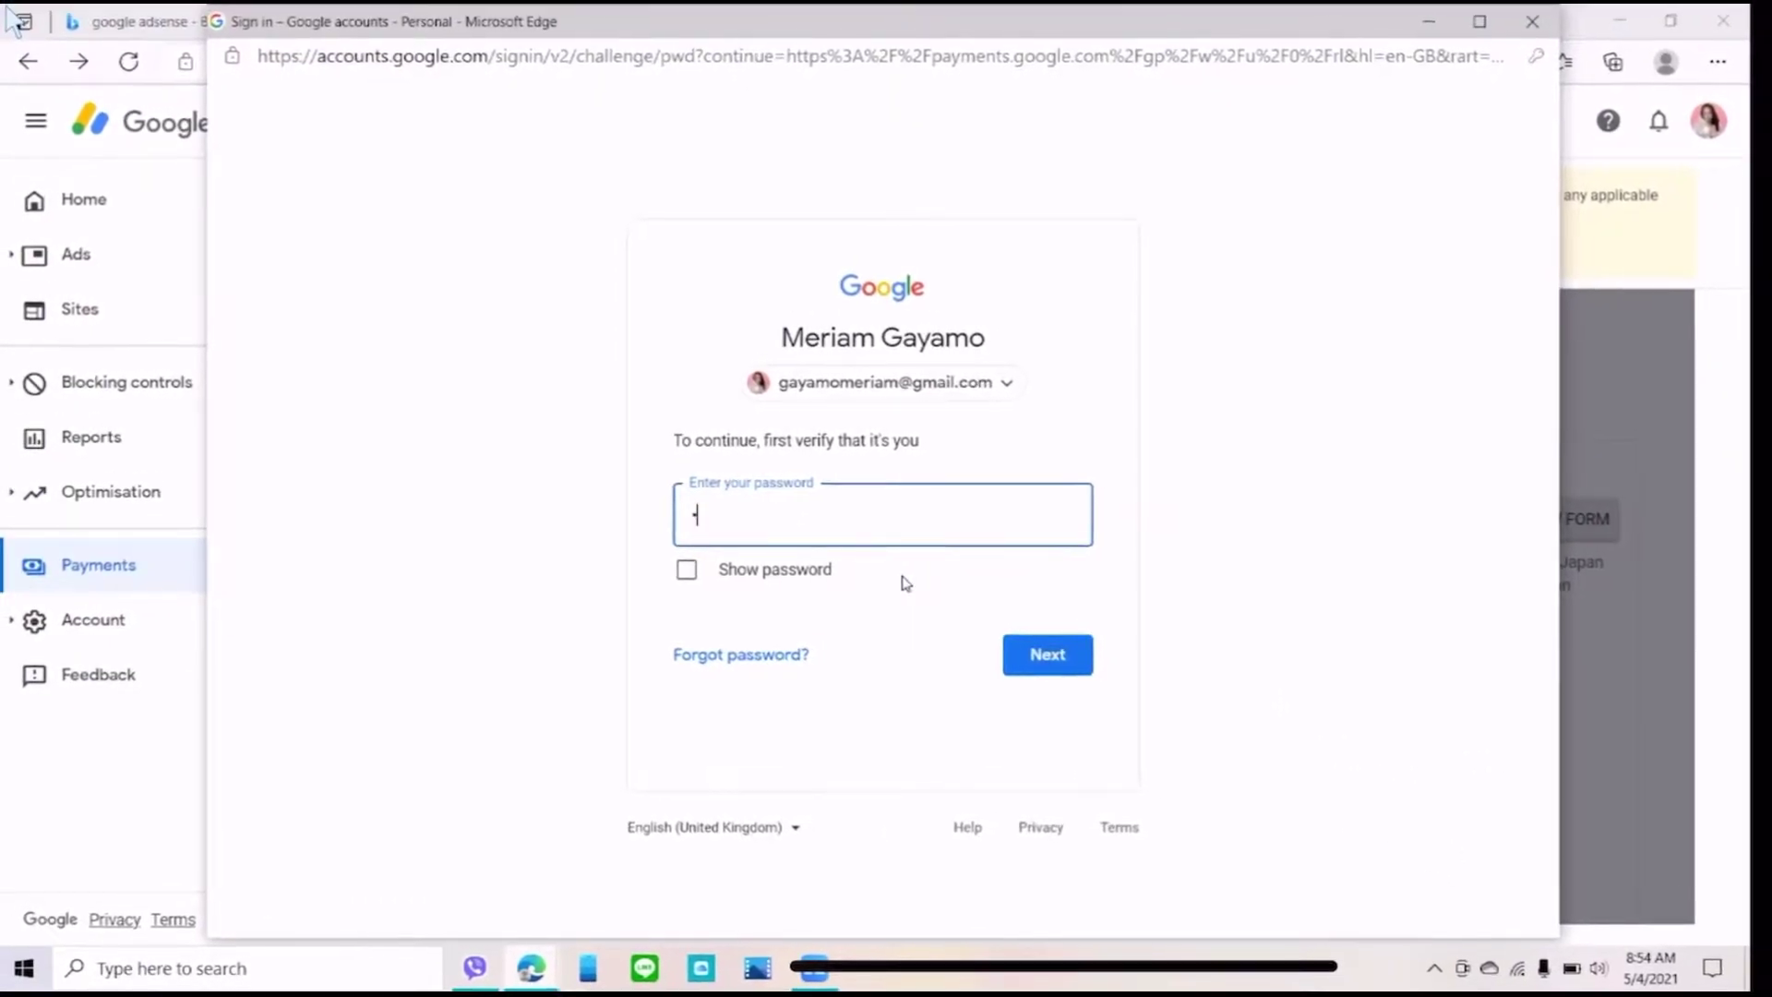
text(•)
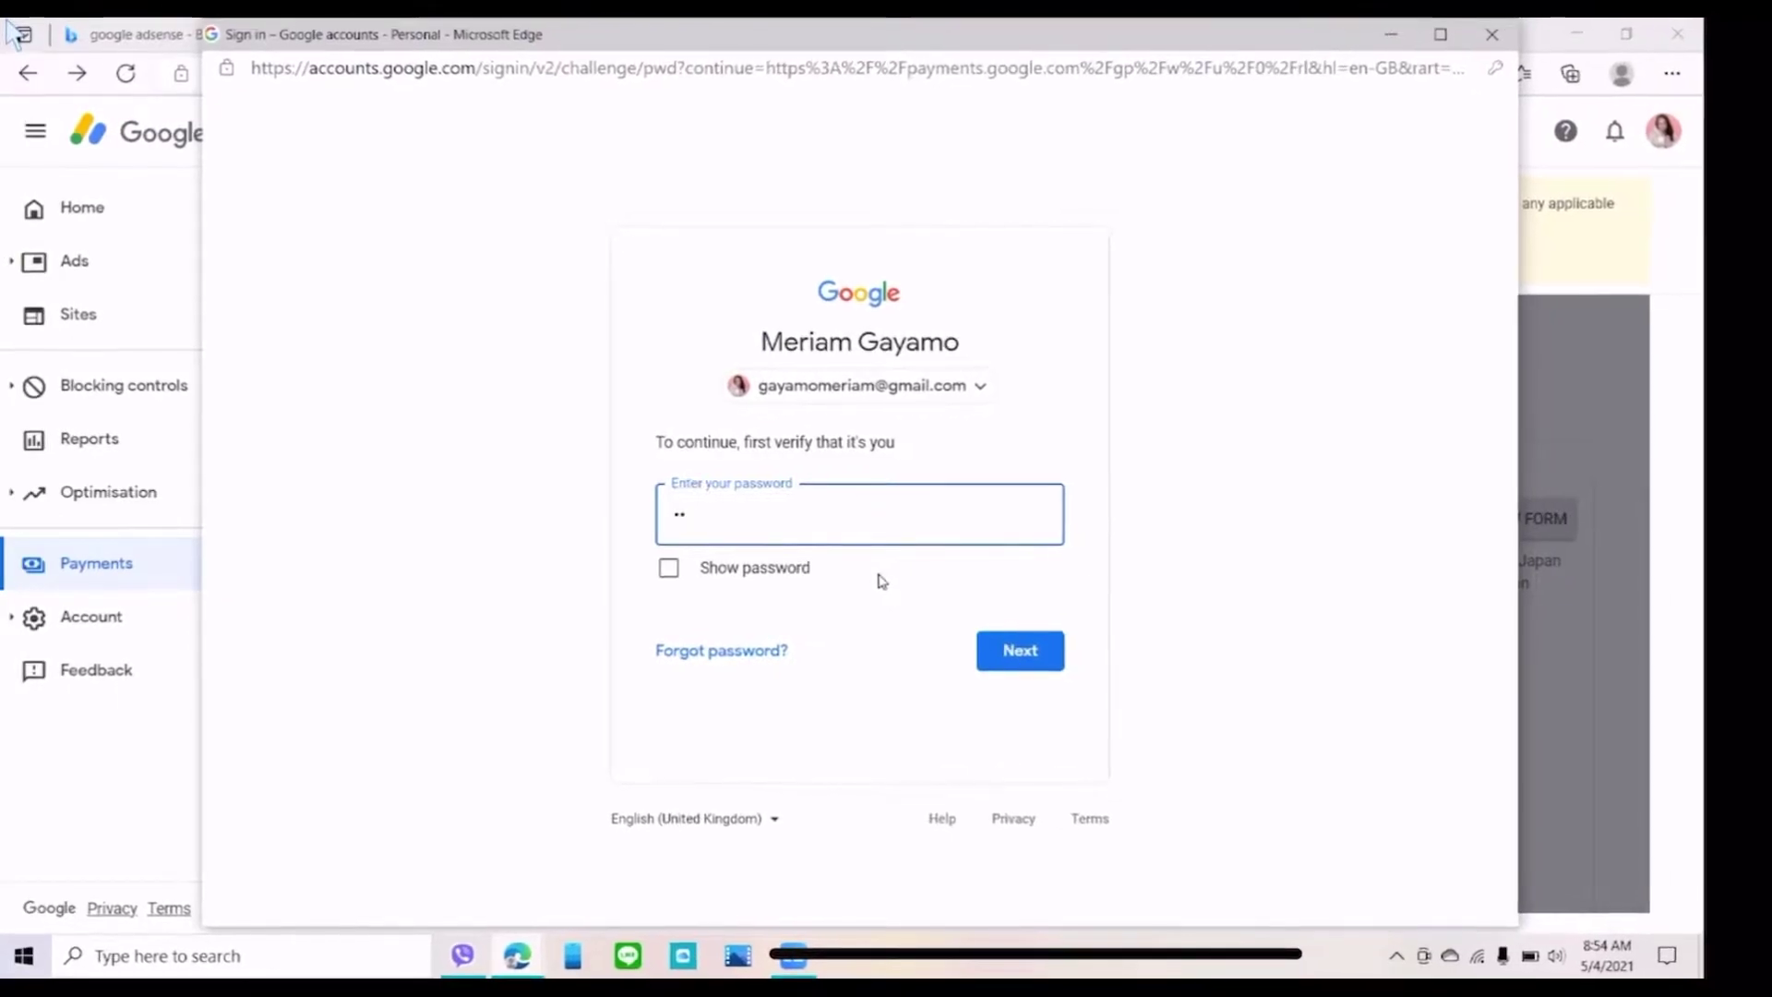
text(••)
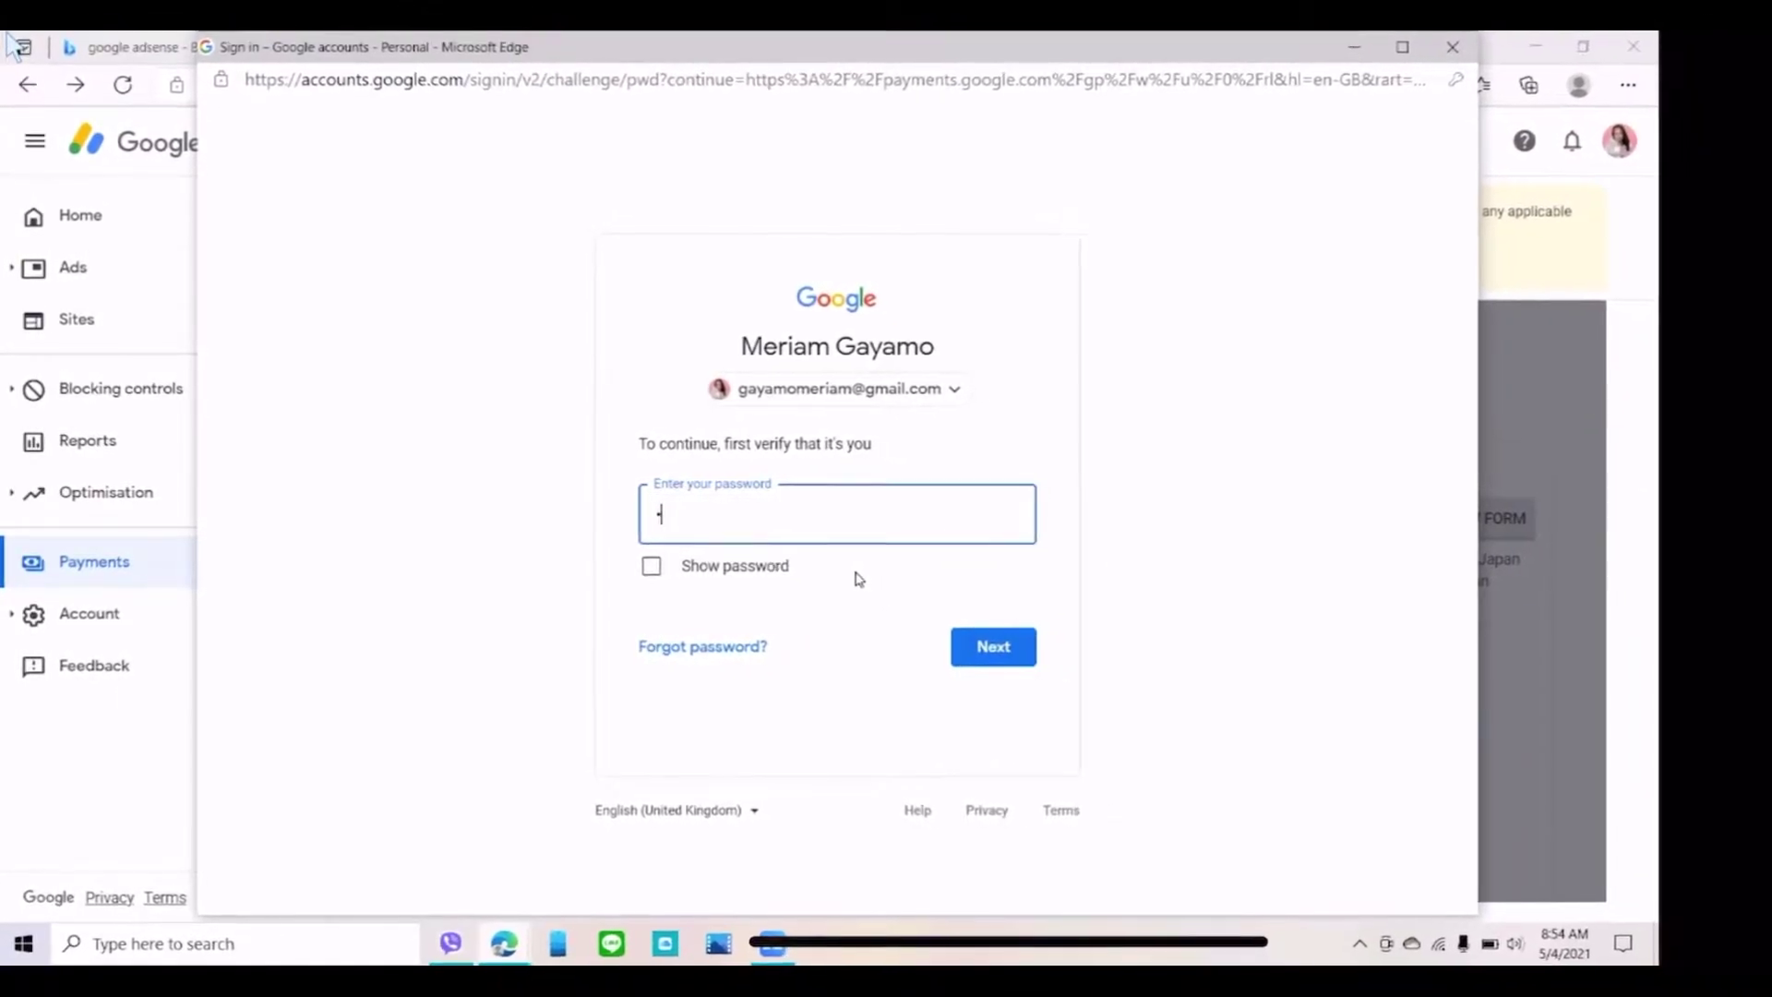
text(••)
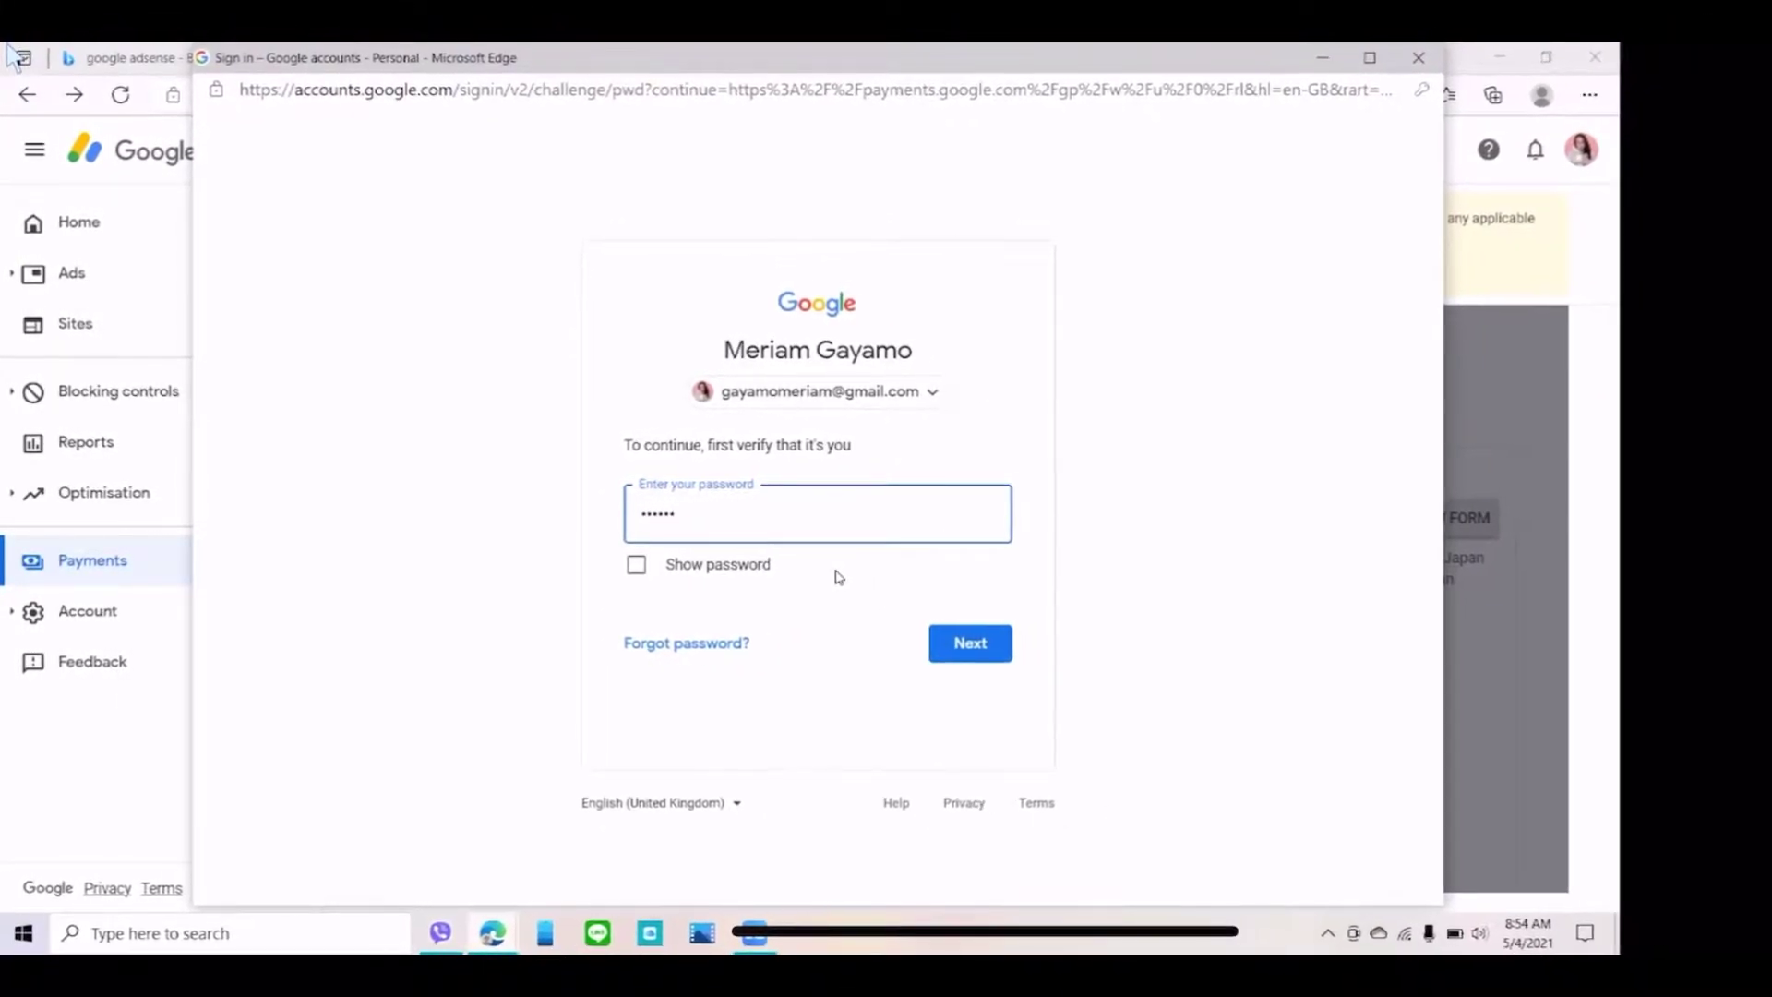
text(••••)
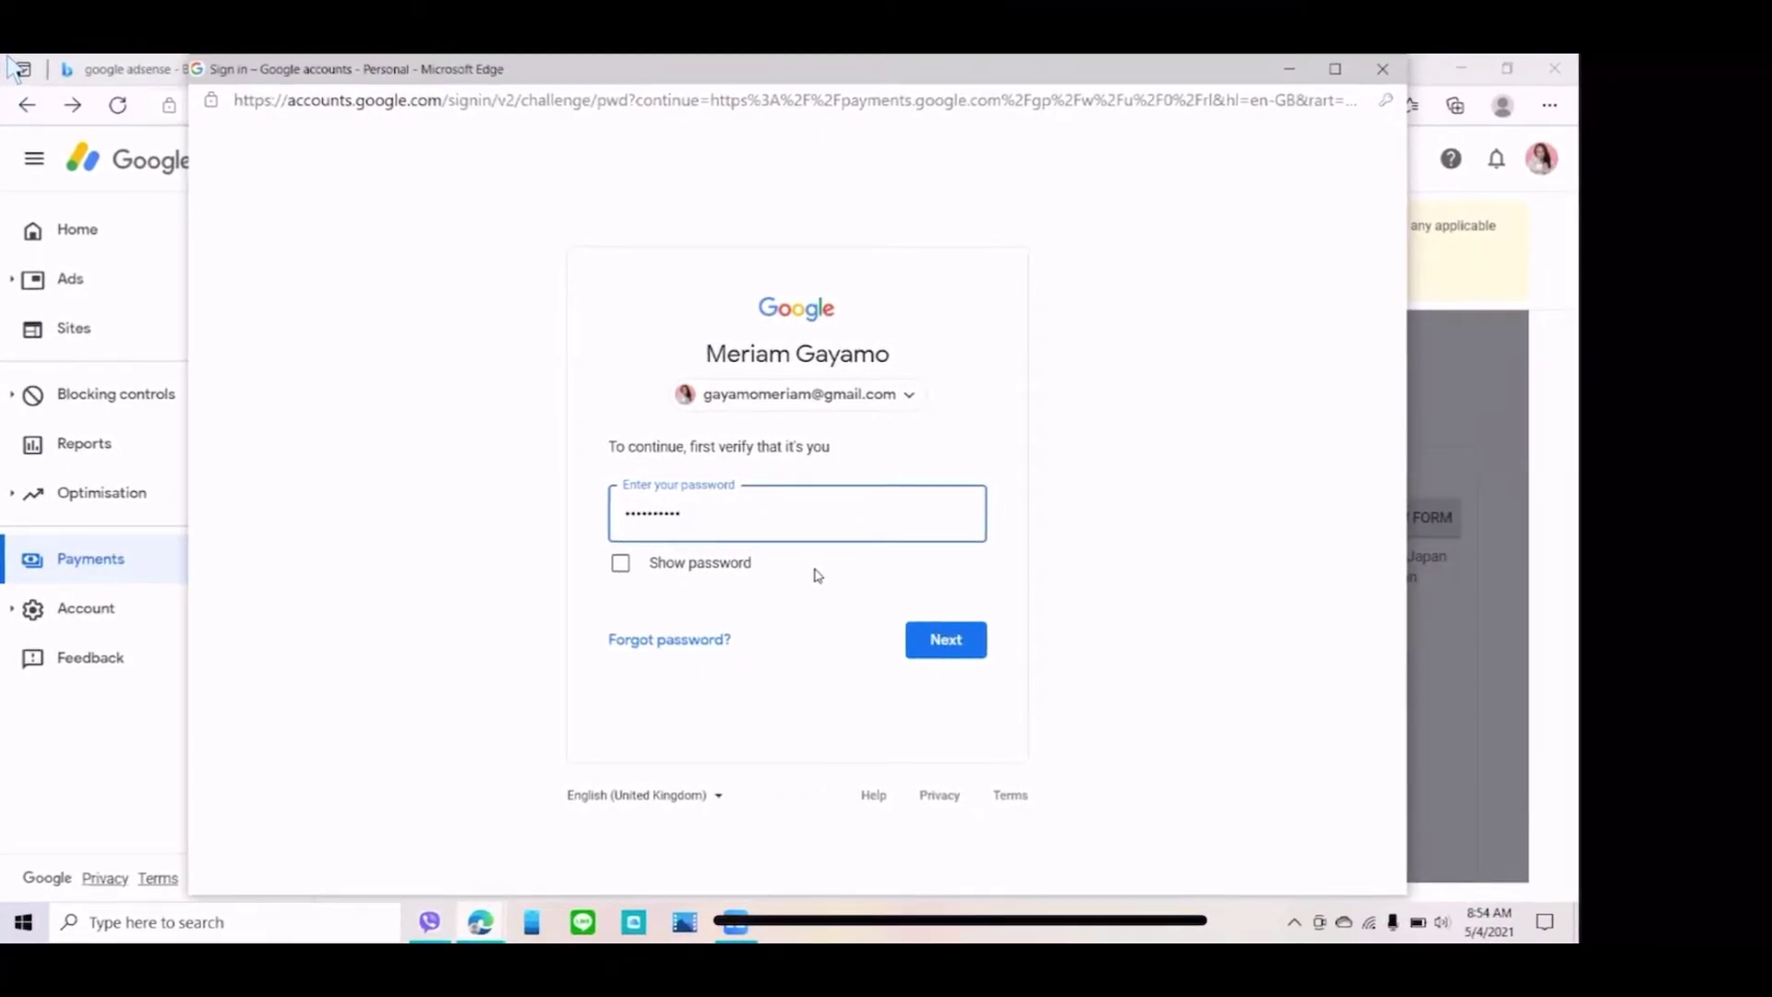
text(••)
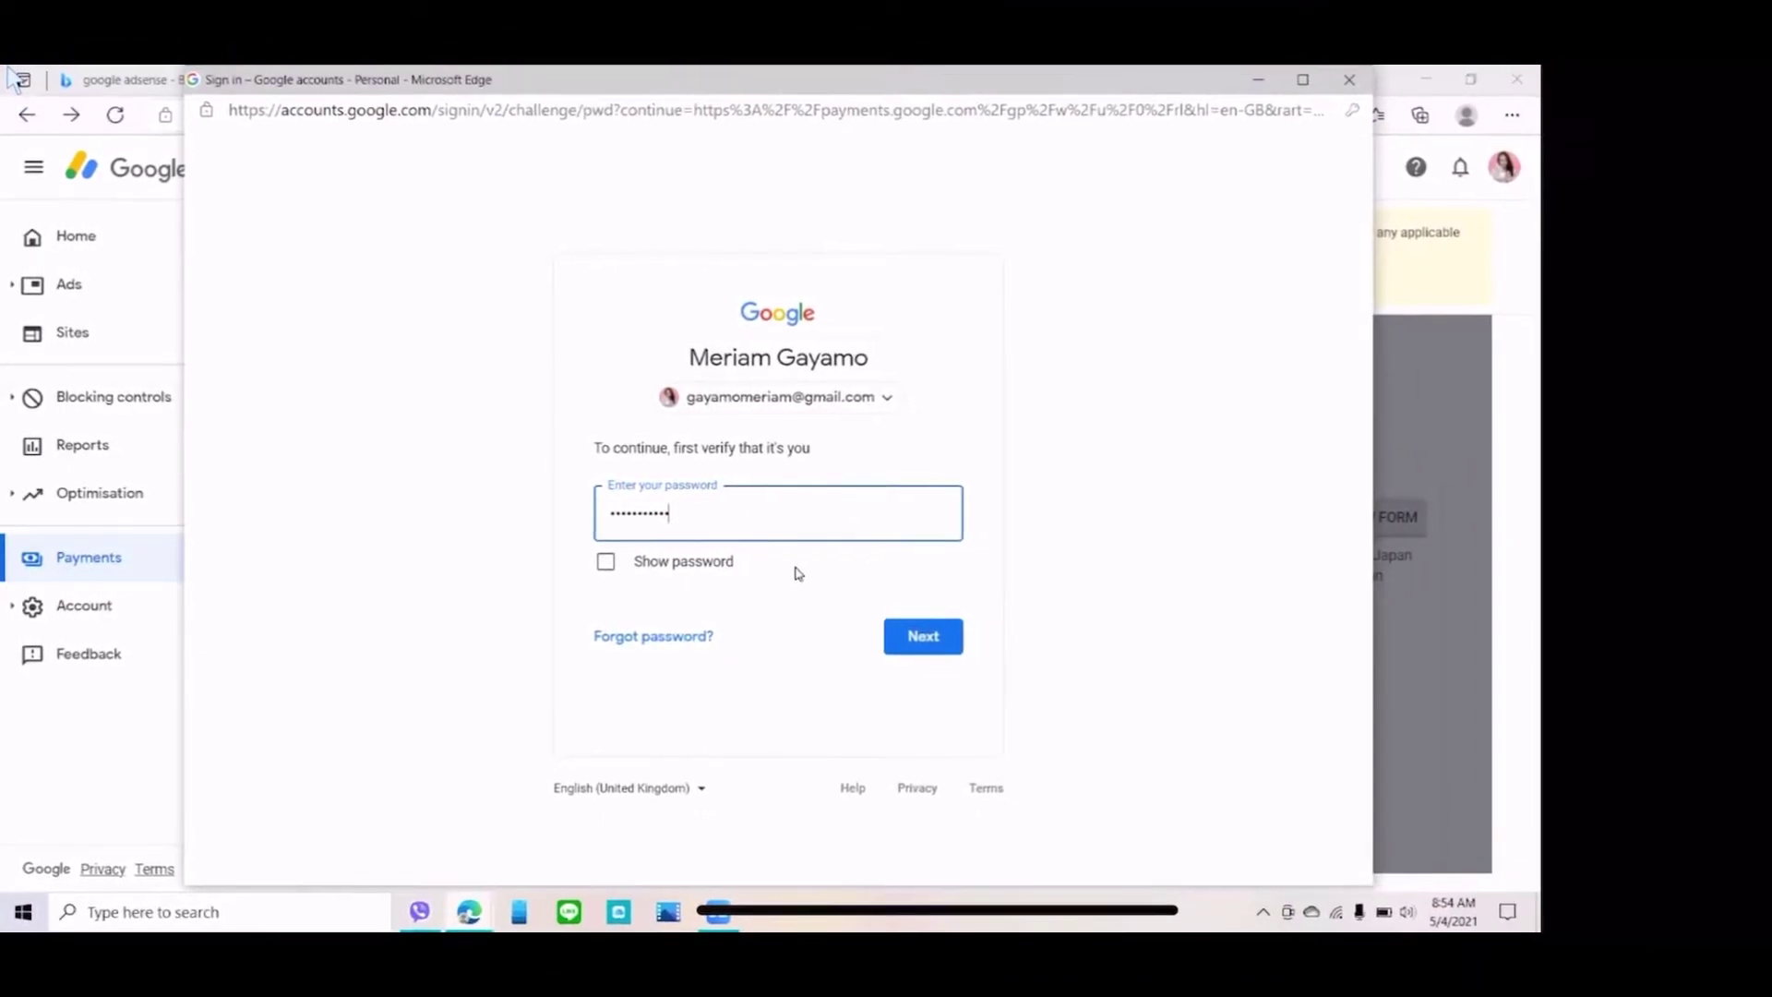
text(••)
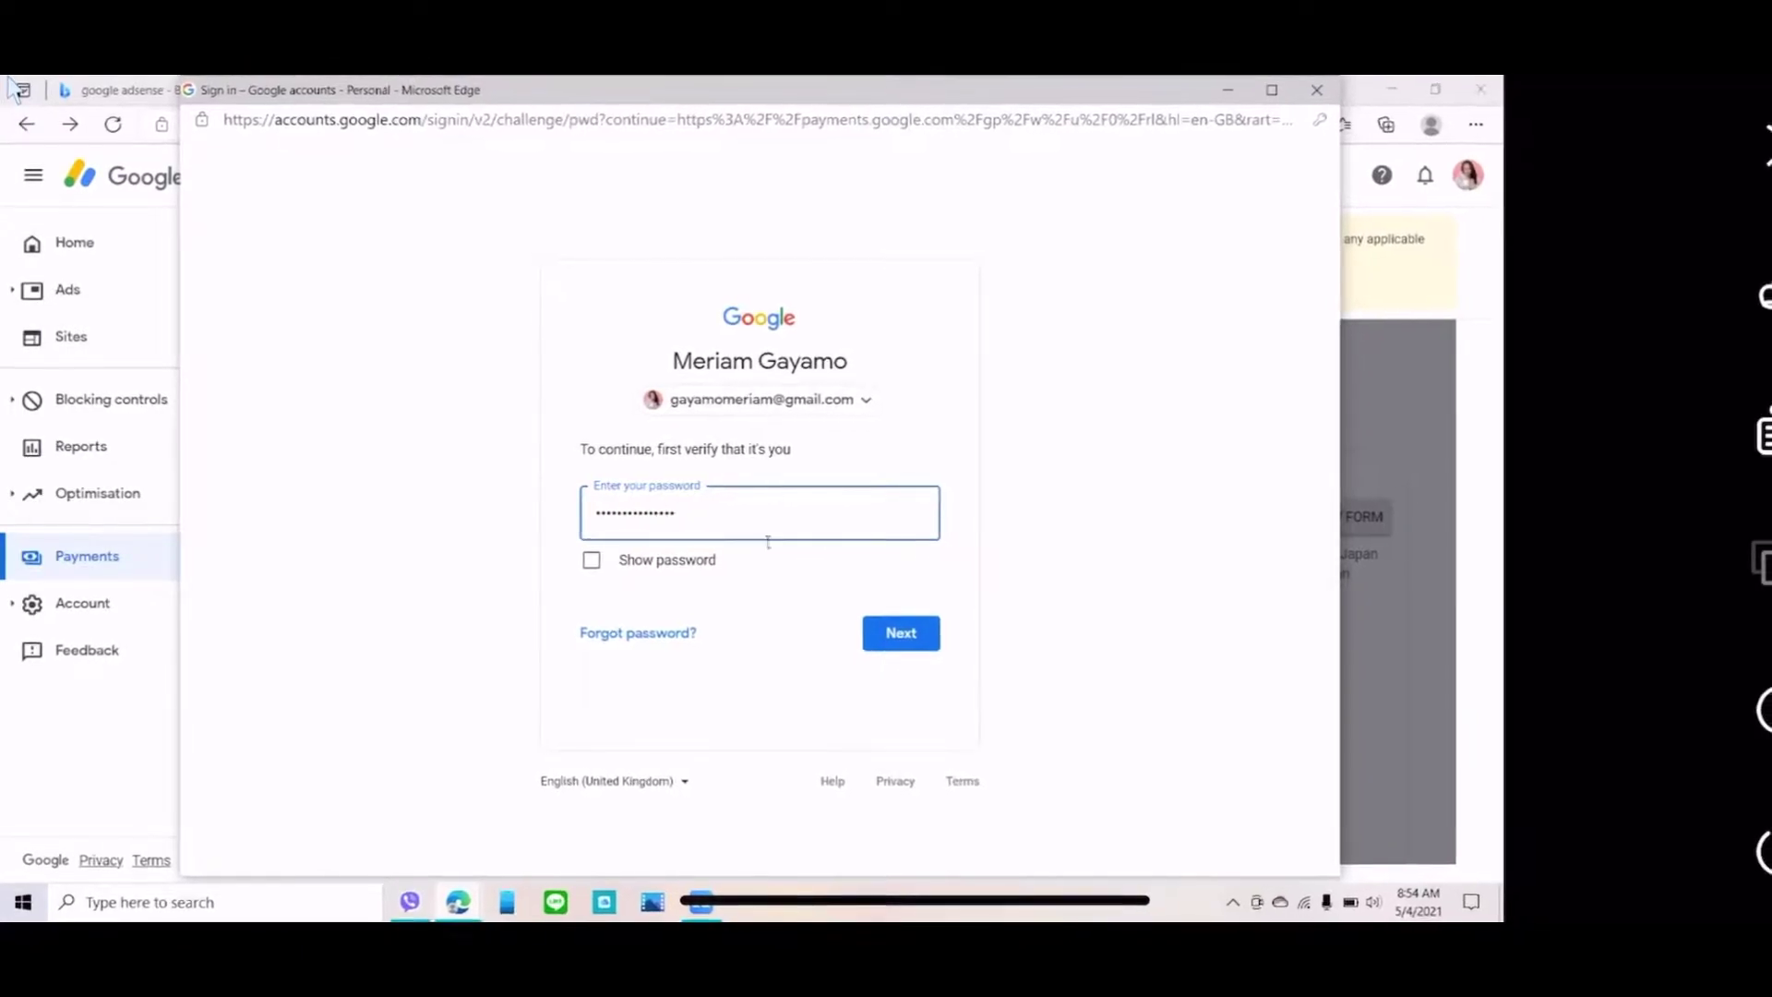
click(886, 636)
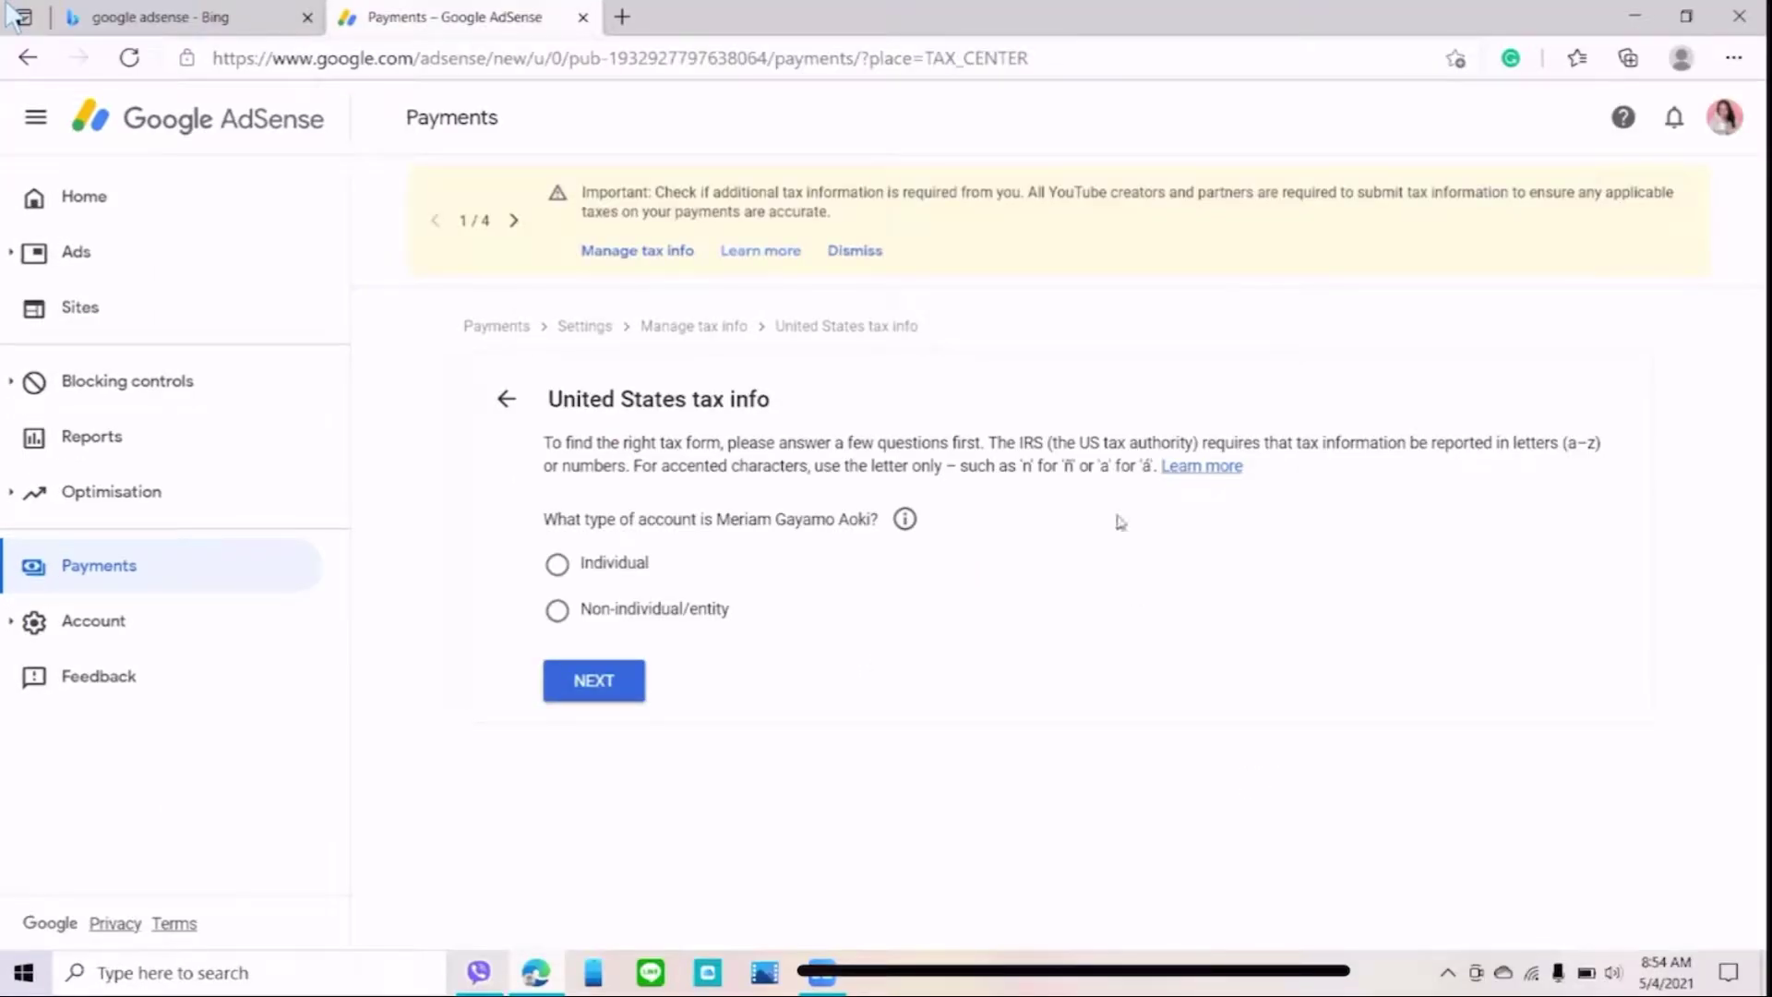
- Declare Individual, not a US citizen or resident, choose W-8BEN and begin the form
click(586, 691)
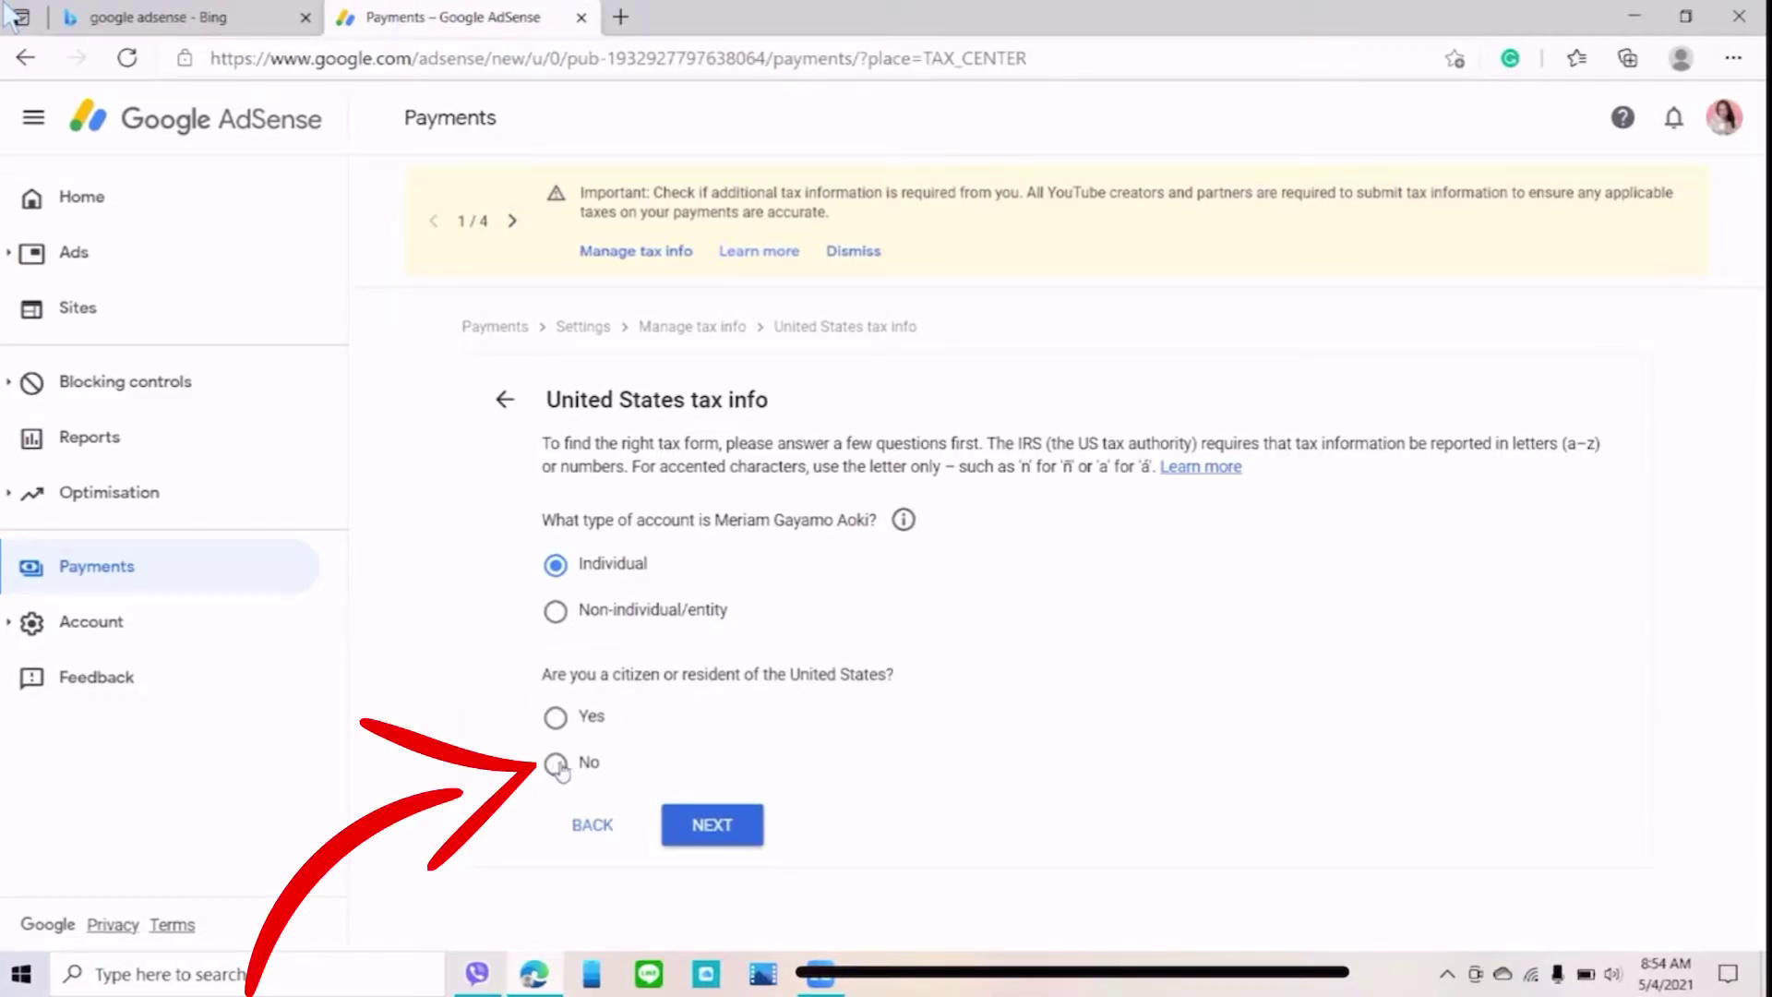
click(699, 831)
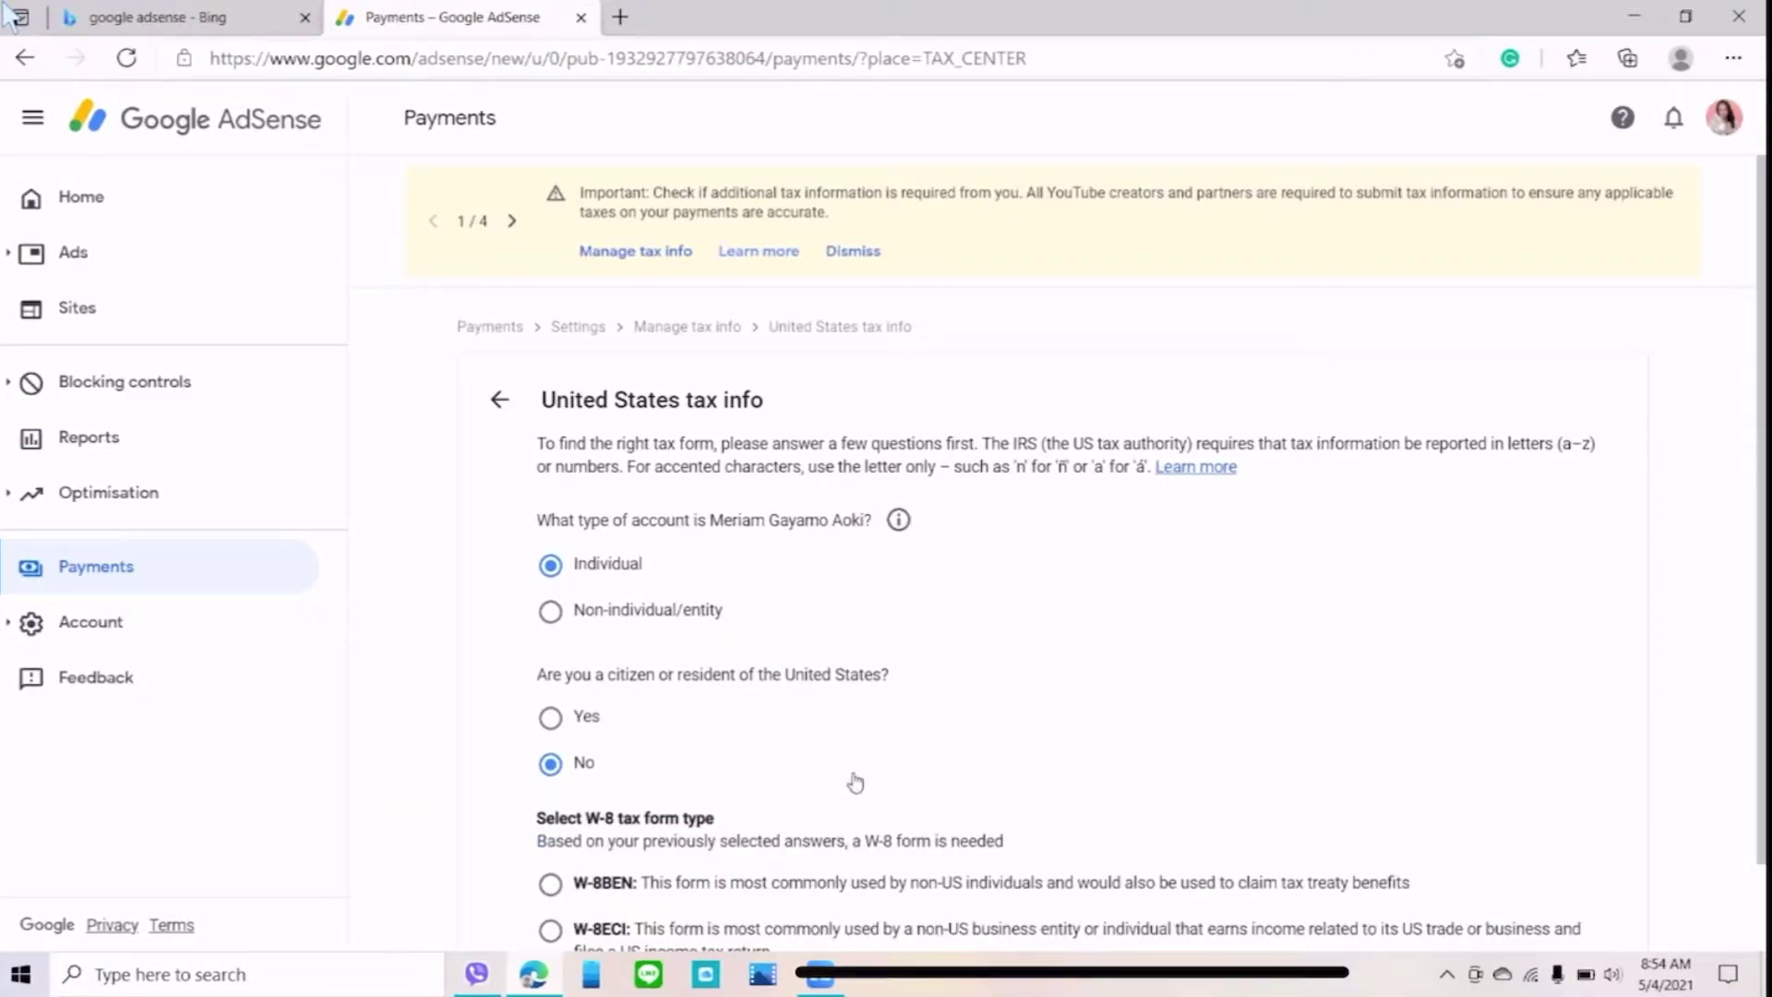
scroll(850, 774, down, 1)
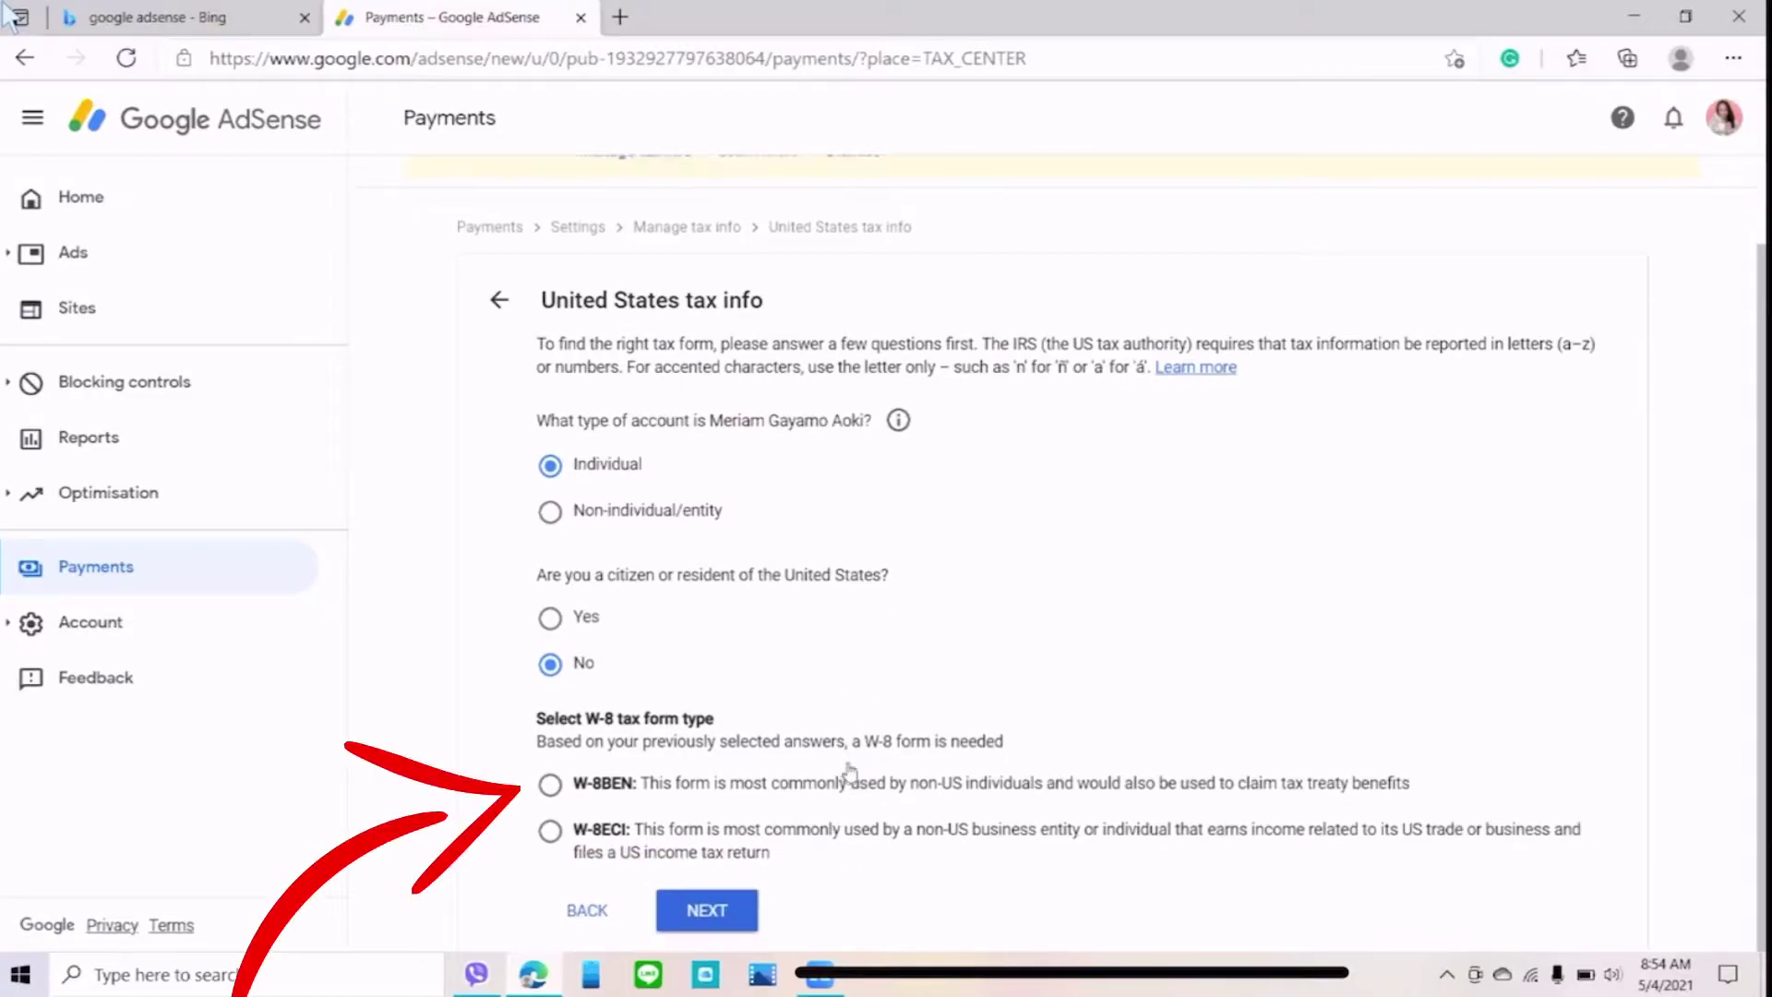
click(551, 785)
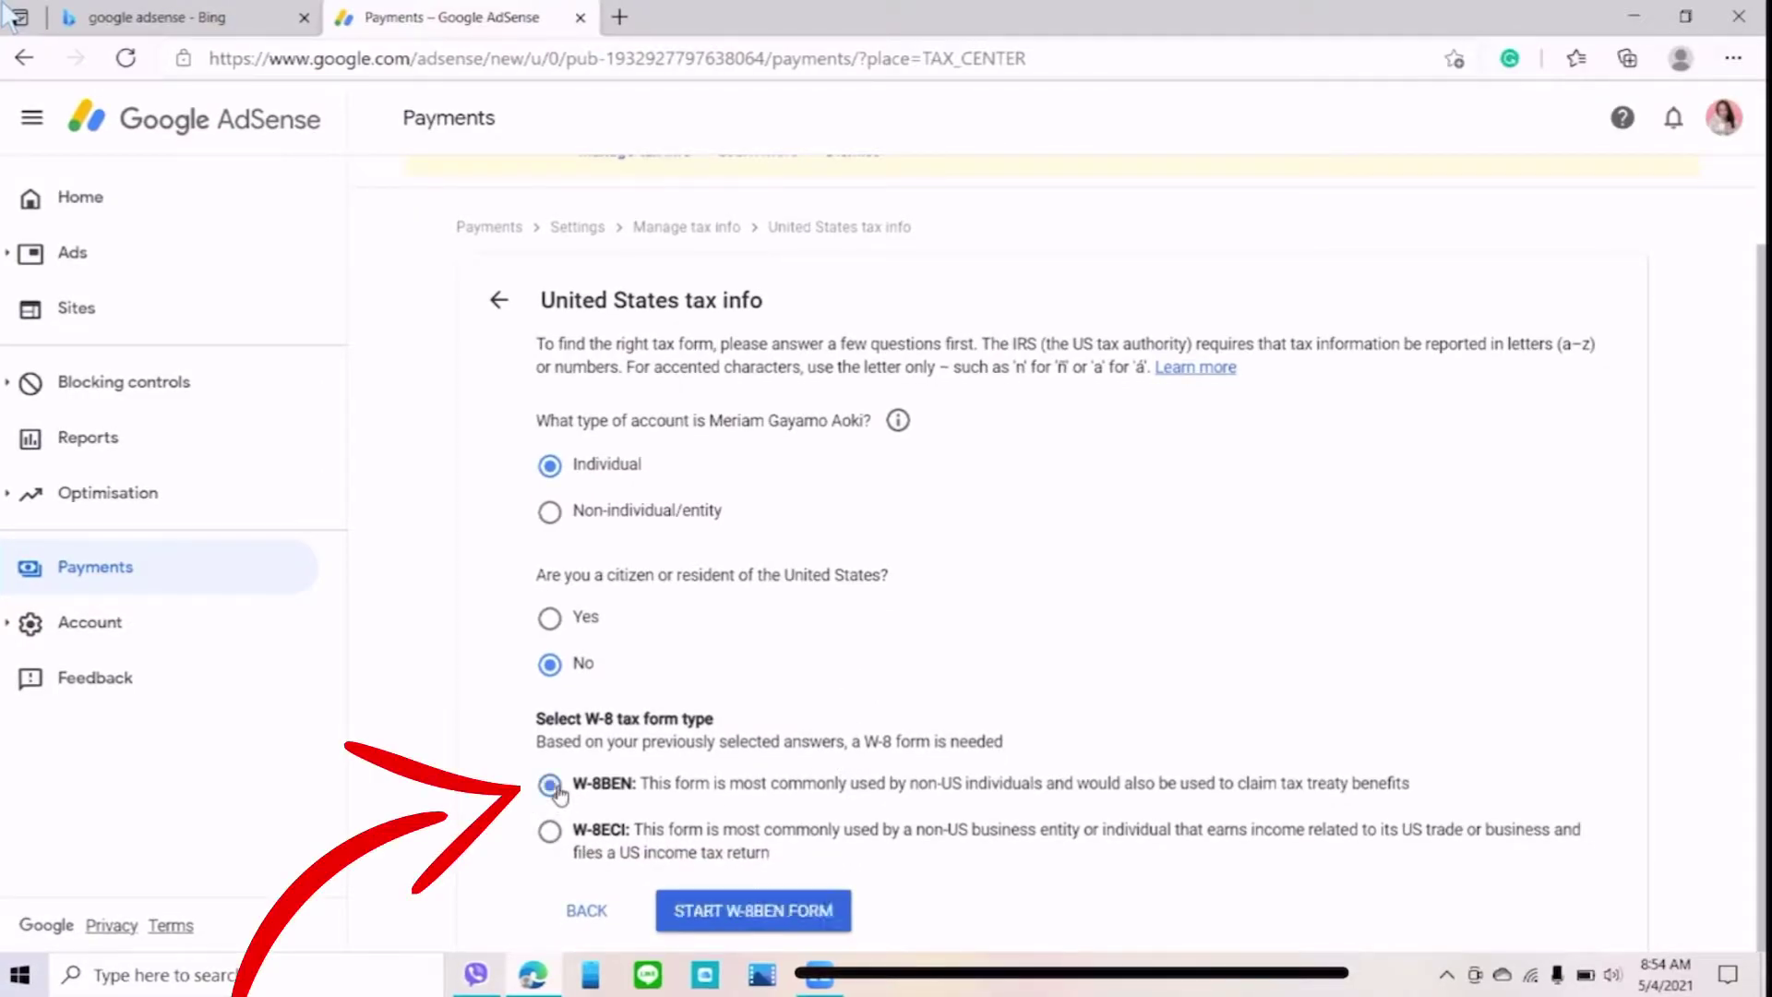
click(736, 911)
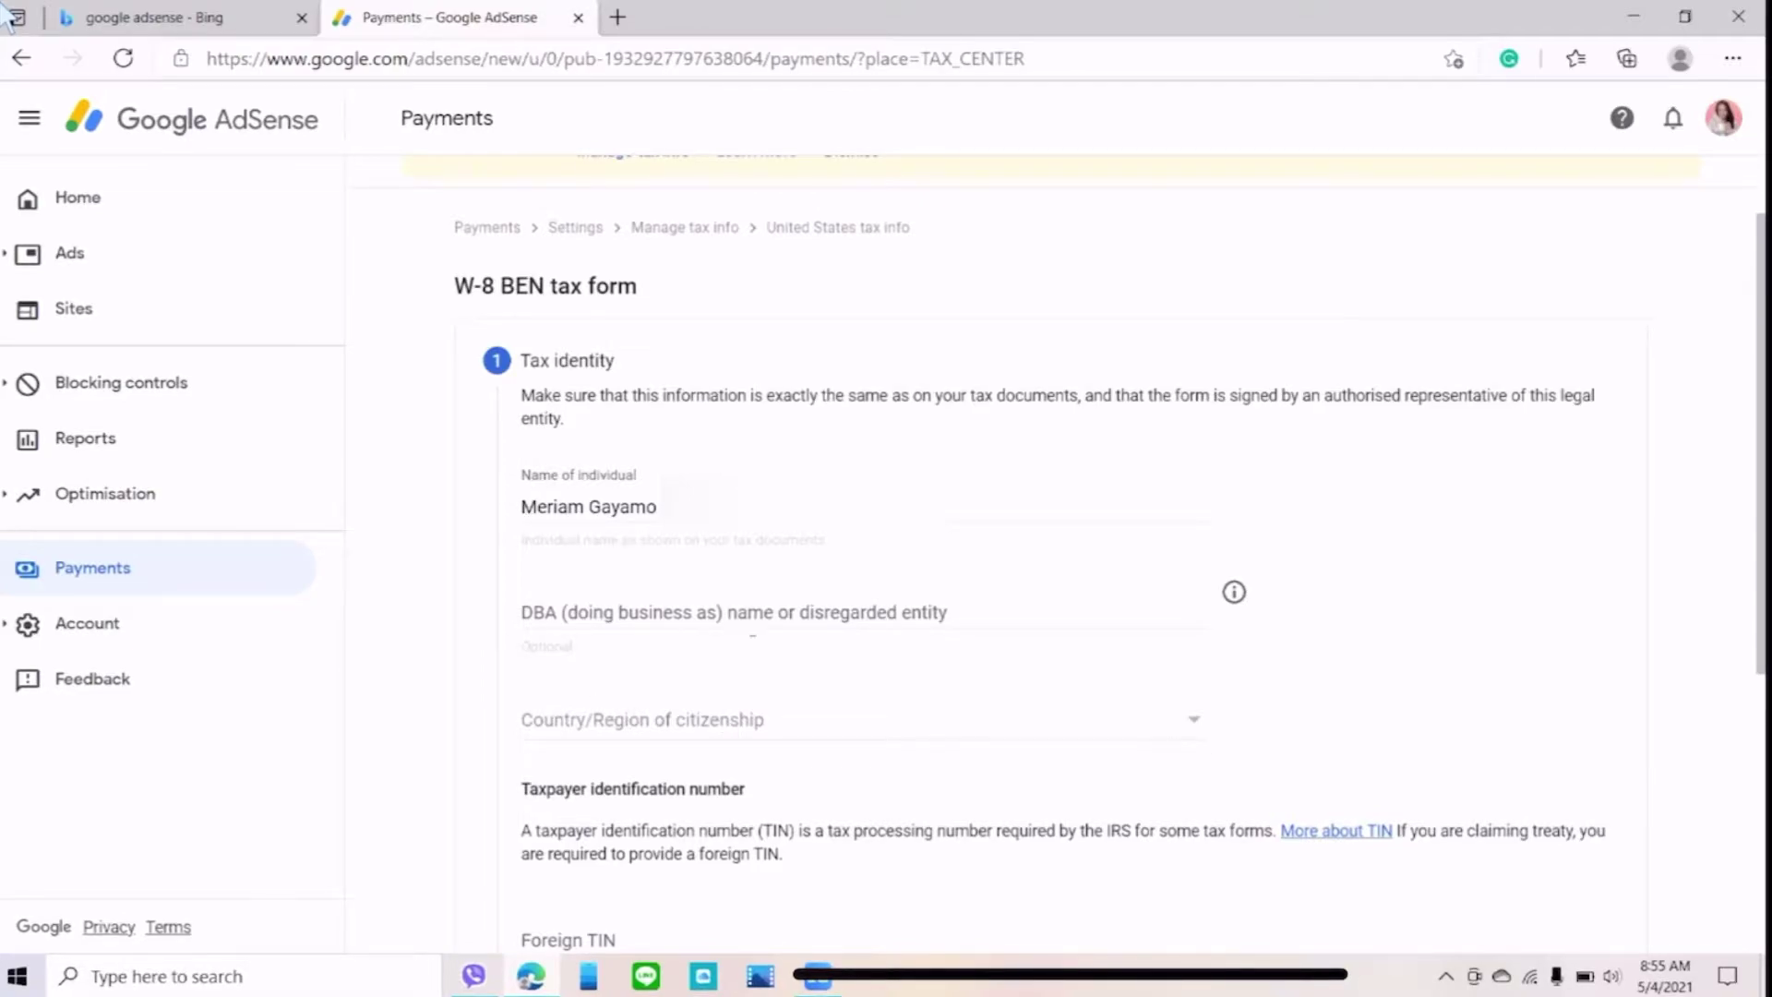
- Choose Philippines as the country of citizenship on the W-8 BEN identity step
scroll(818, 669, down, 1)
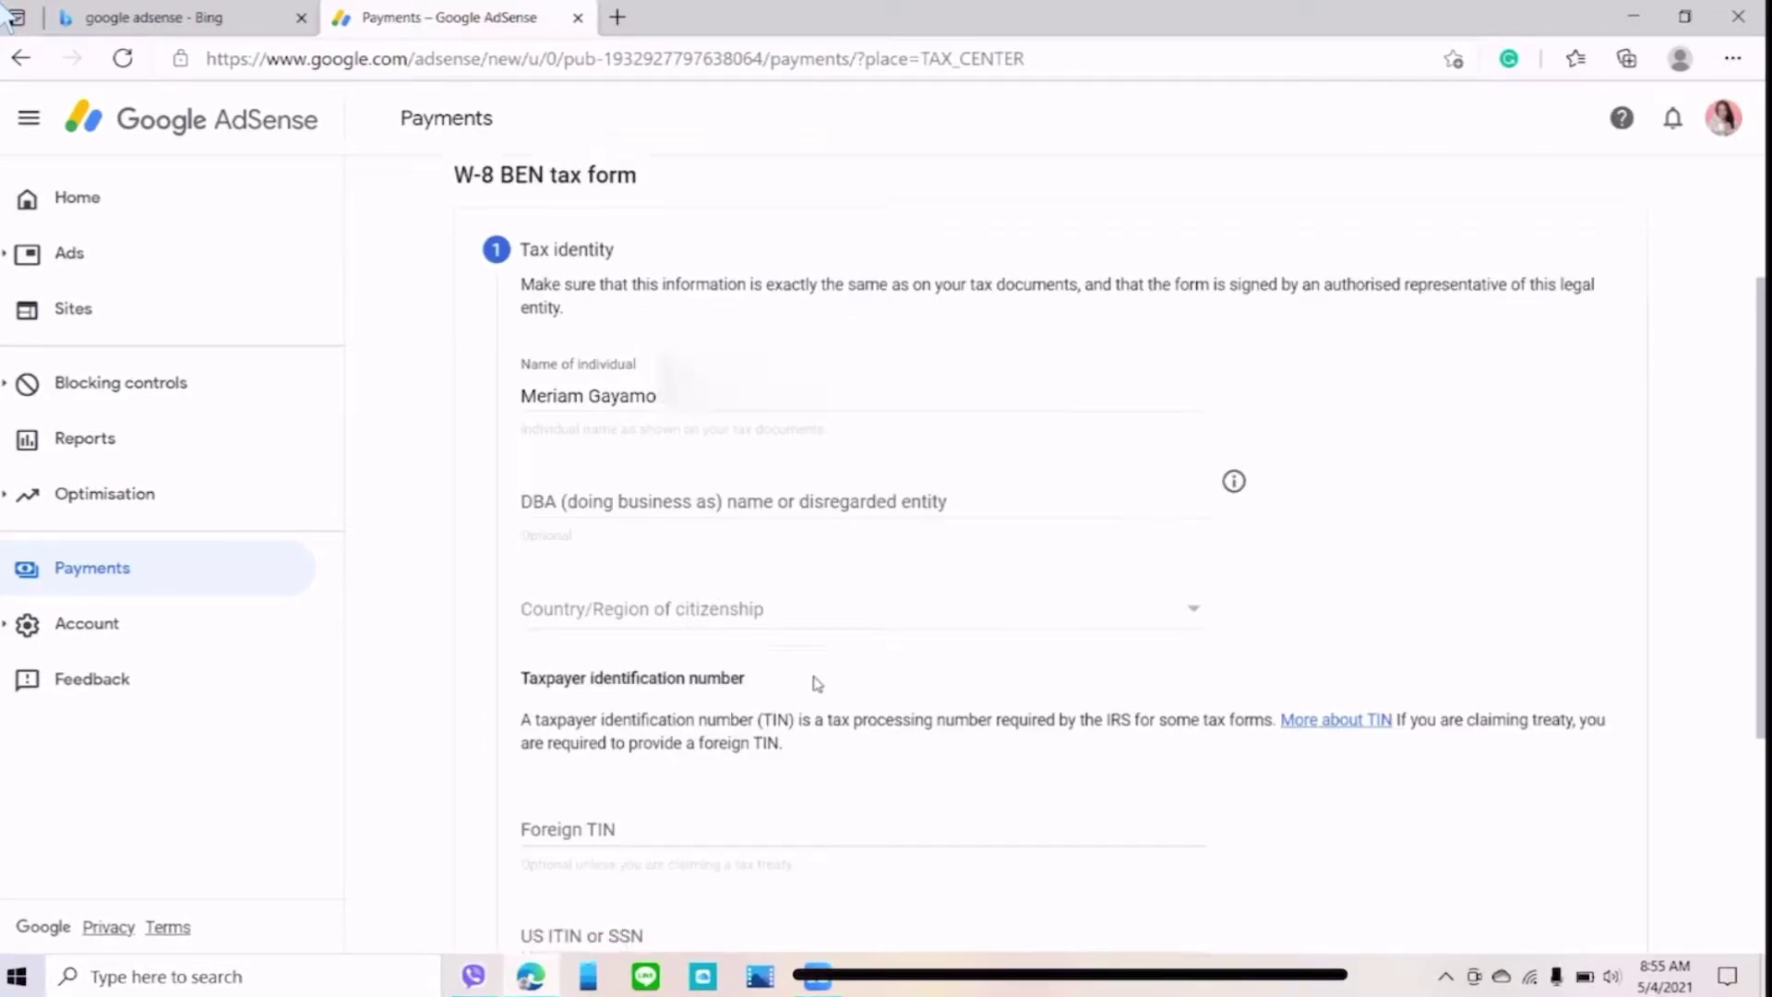
click(1196, 609)
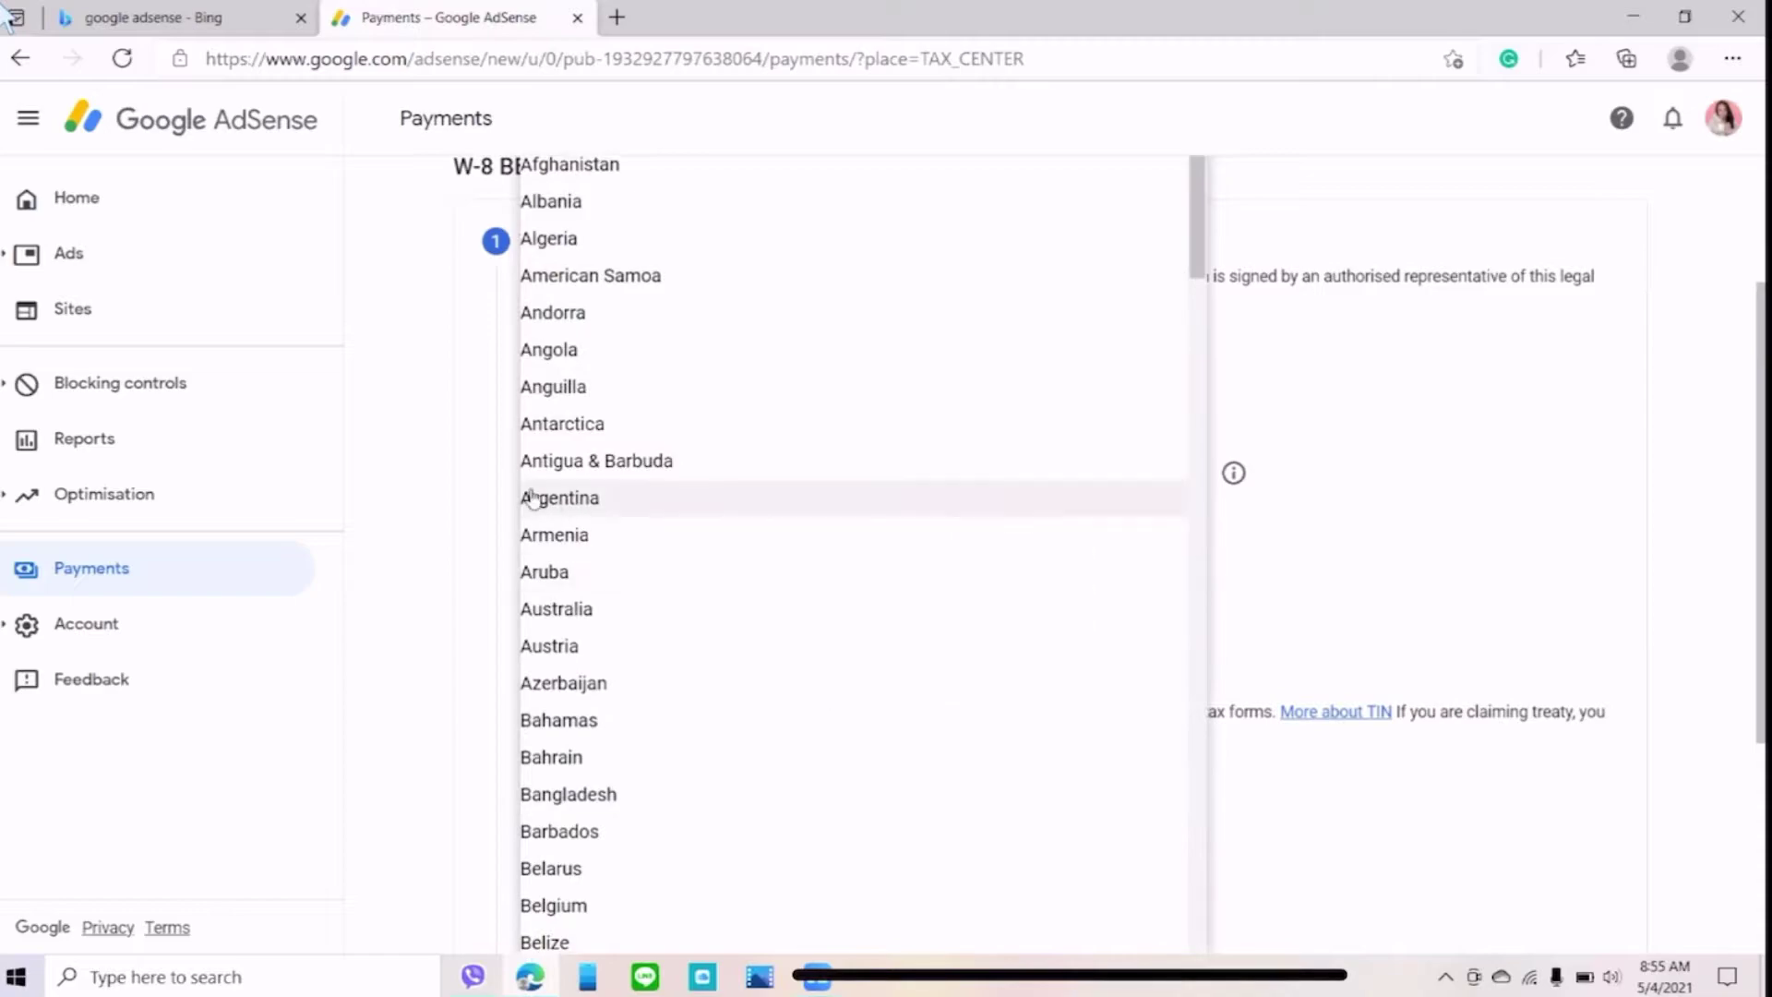
scroll(591, 581, down, 10)
scroll(605, 601, down, 20)
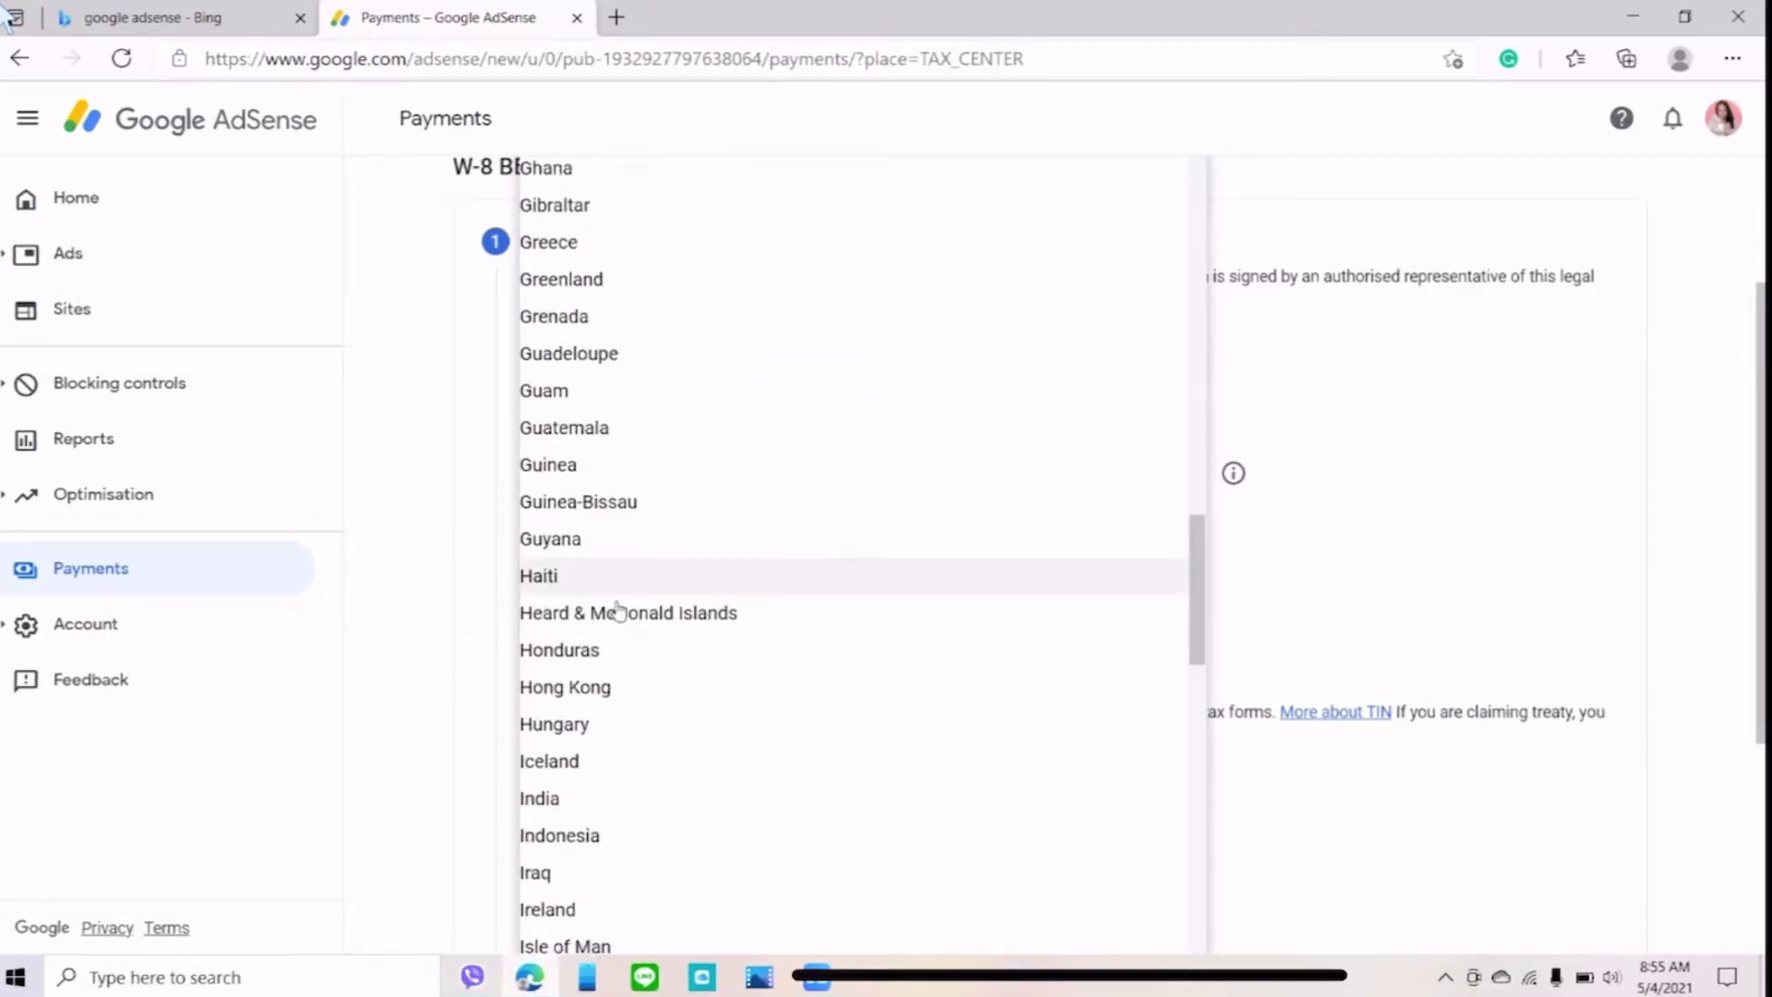
scroll(618, 602, down, 15)
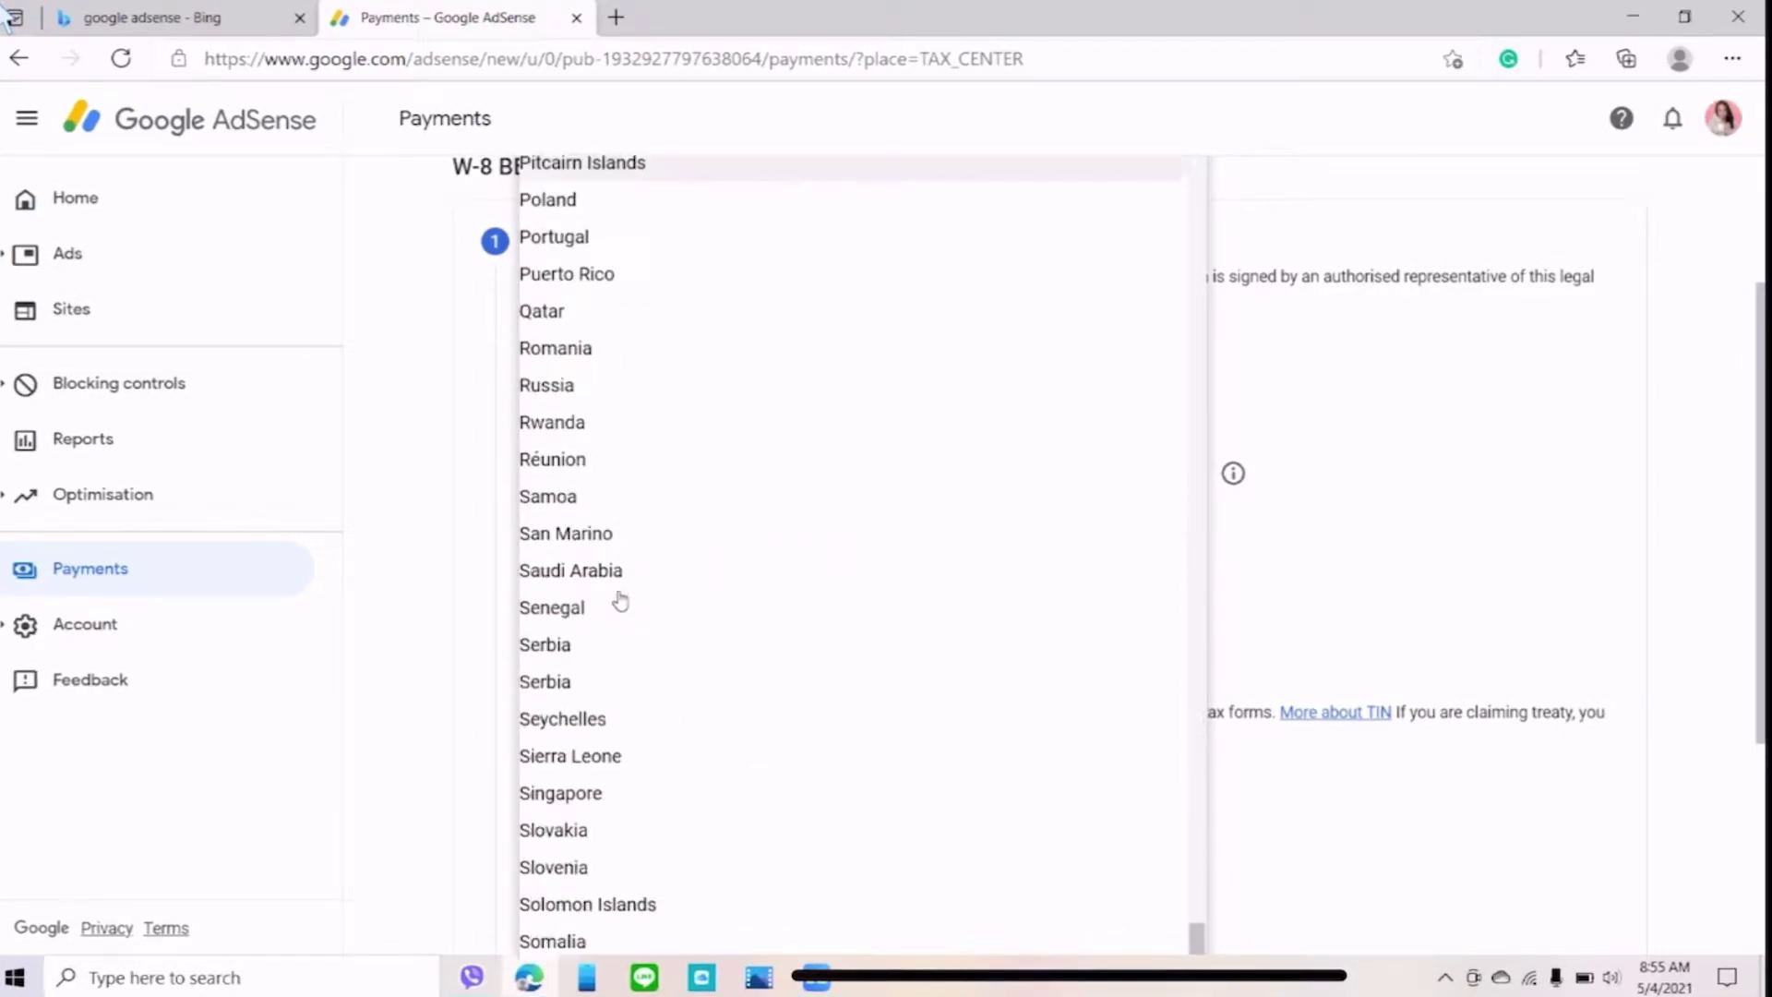
scroll(620, 592, up, 1)
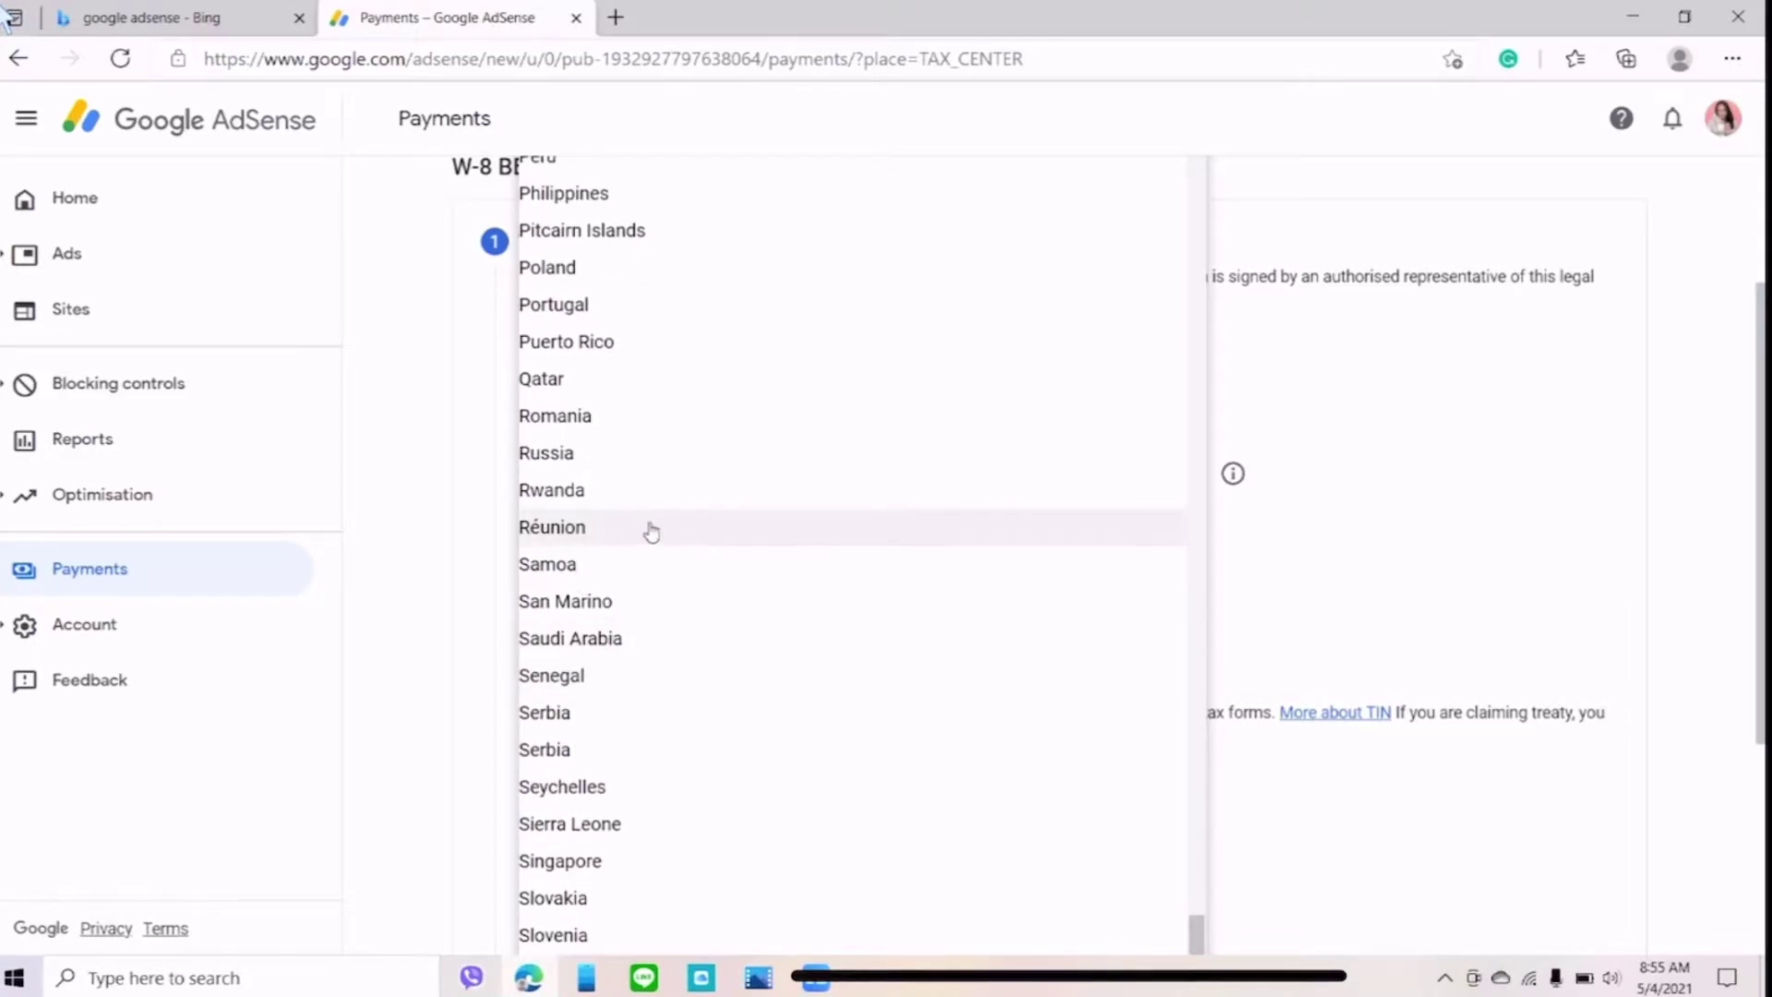
scroll(652, 532, up, 4)
click(573, 585)
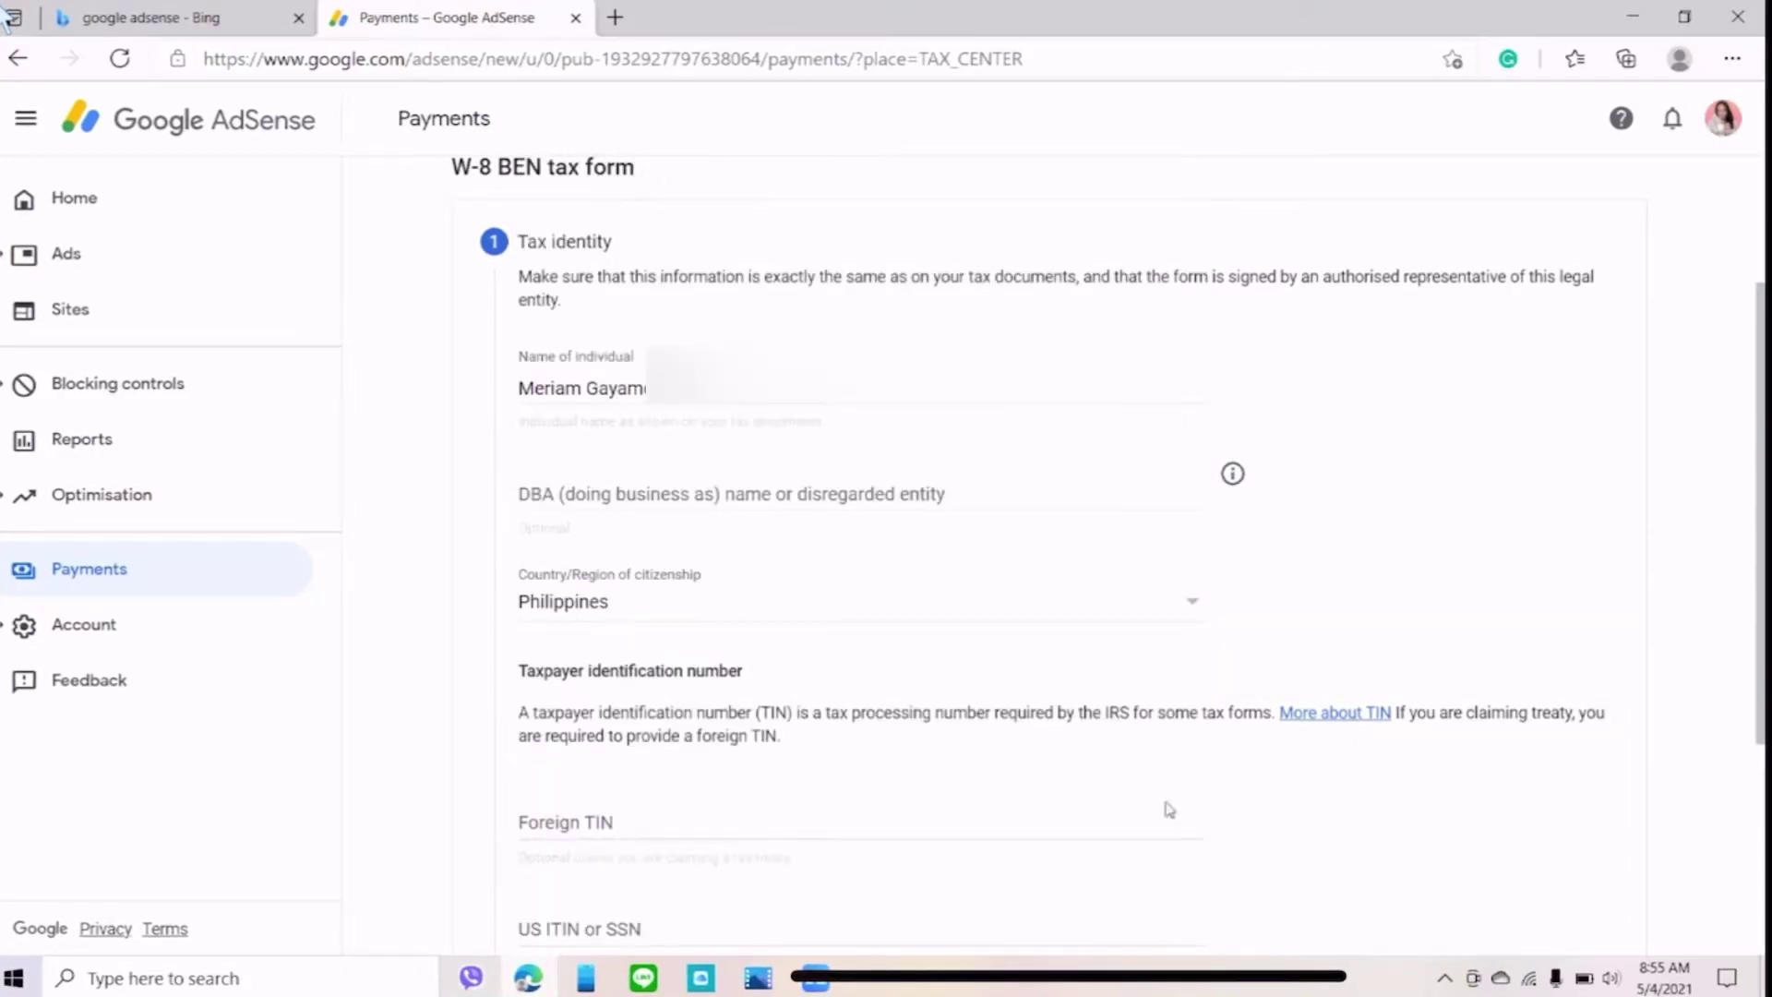
scroll(751, 846, down, 3)
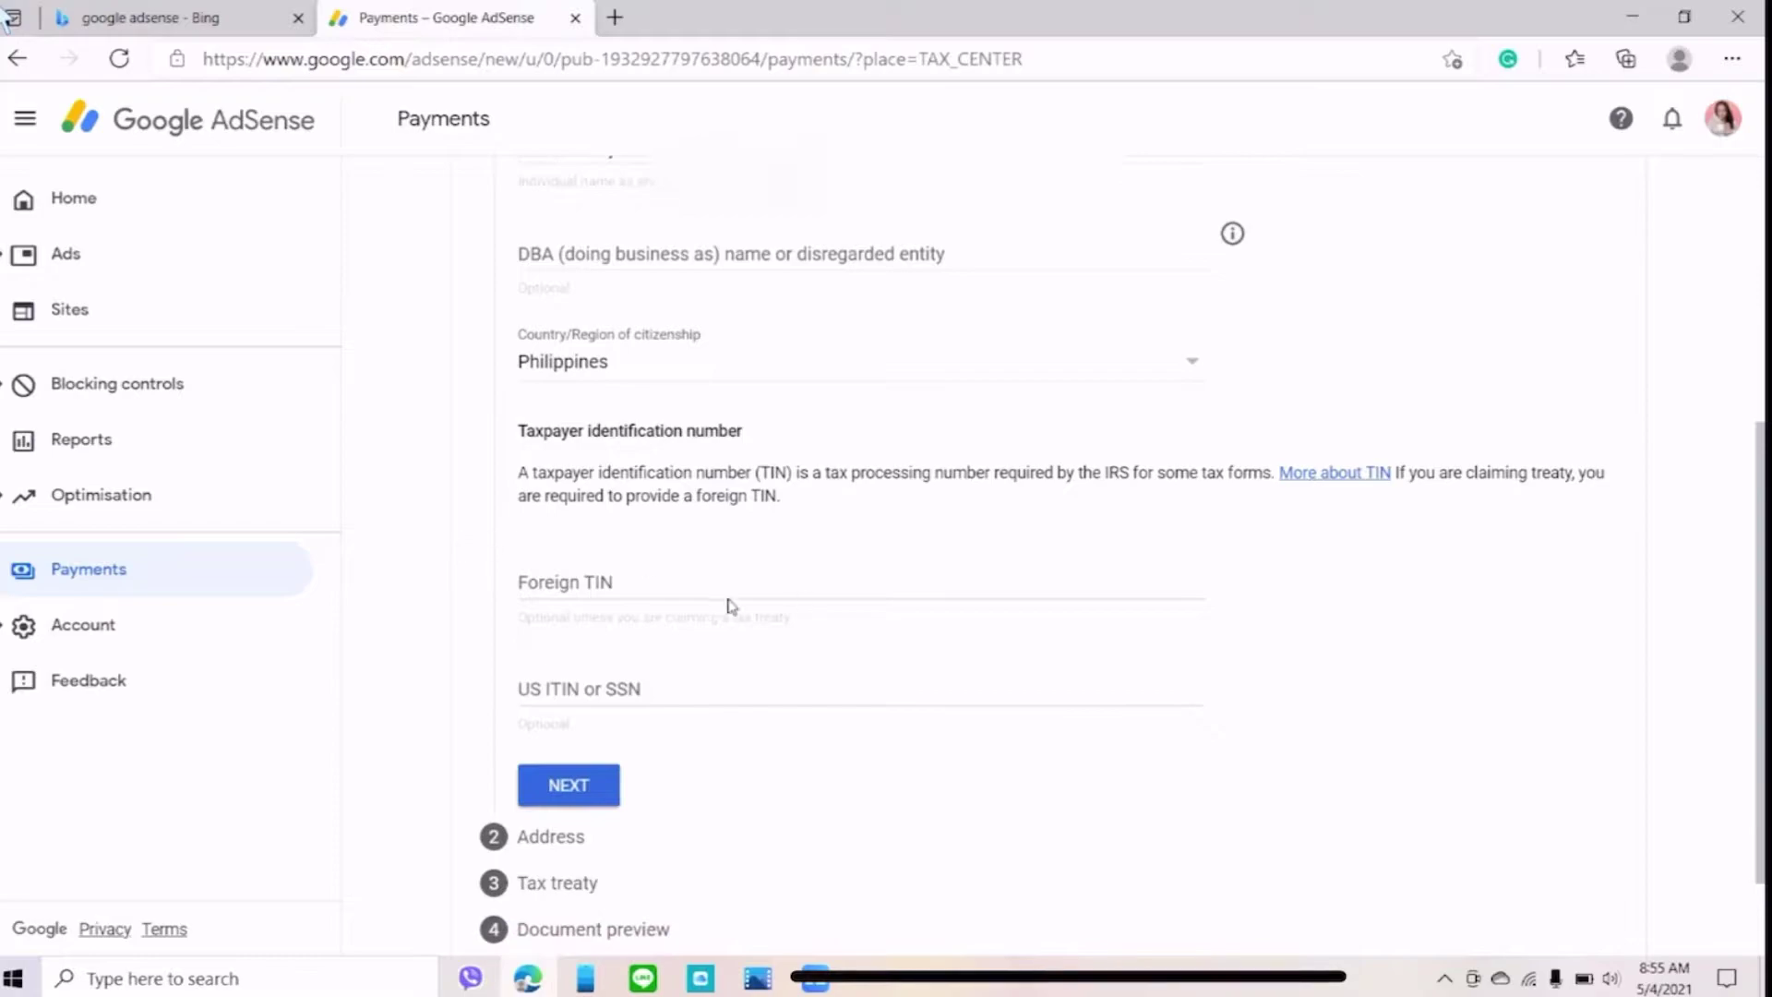
- Fill in the Foreign TIN and permanent residence address using the saved address suggestion
click(633, 587)
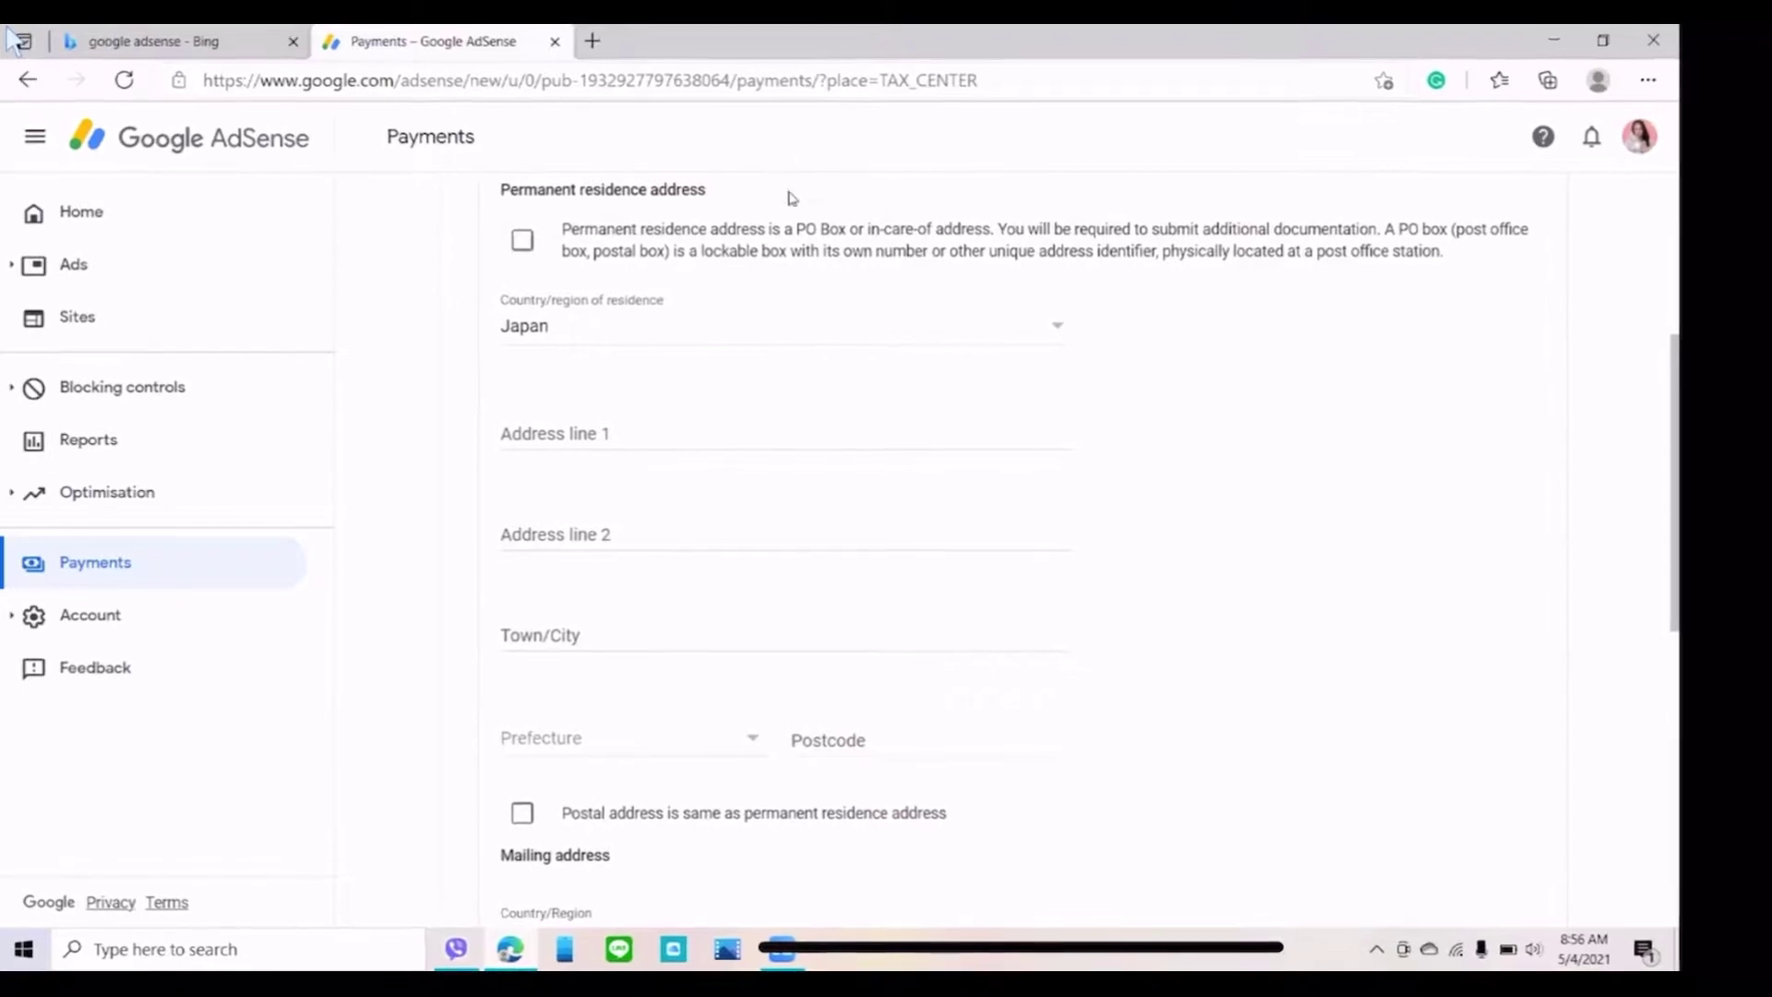
click(516, 242)
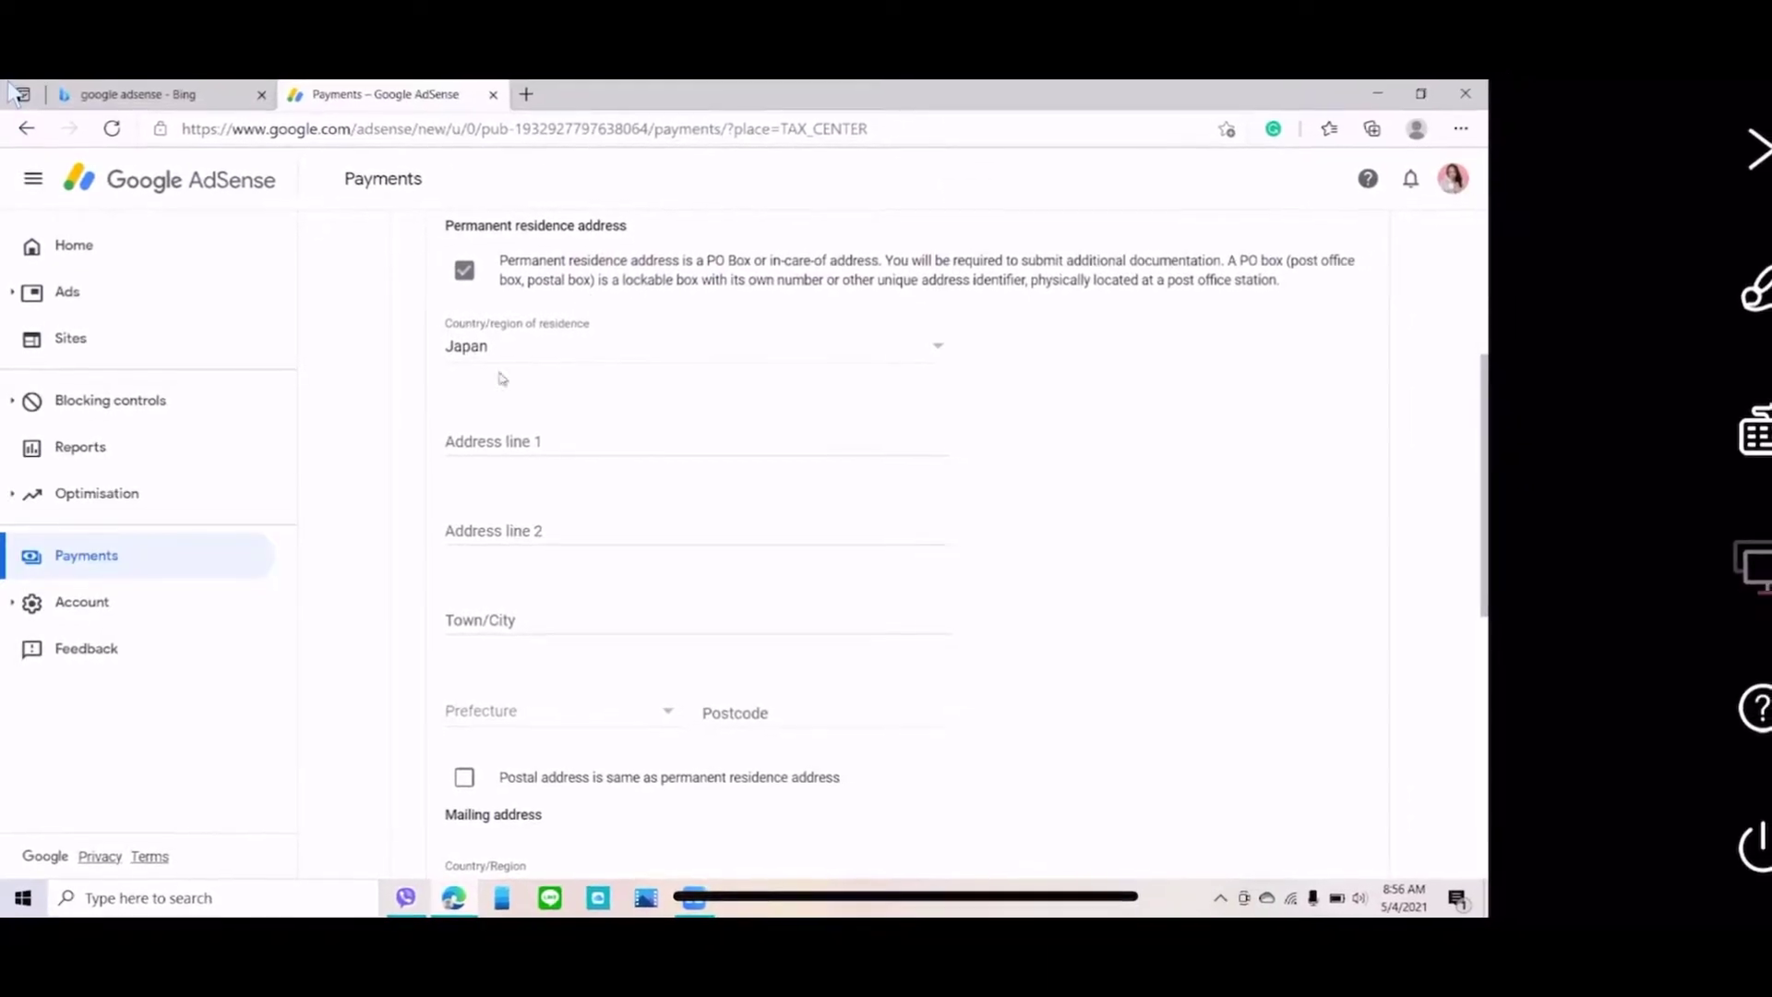
click(456, 448)
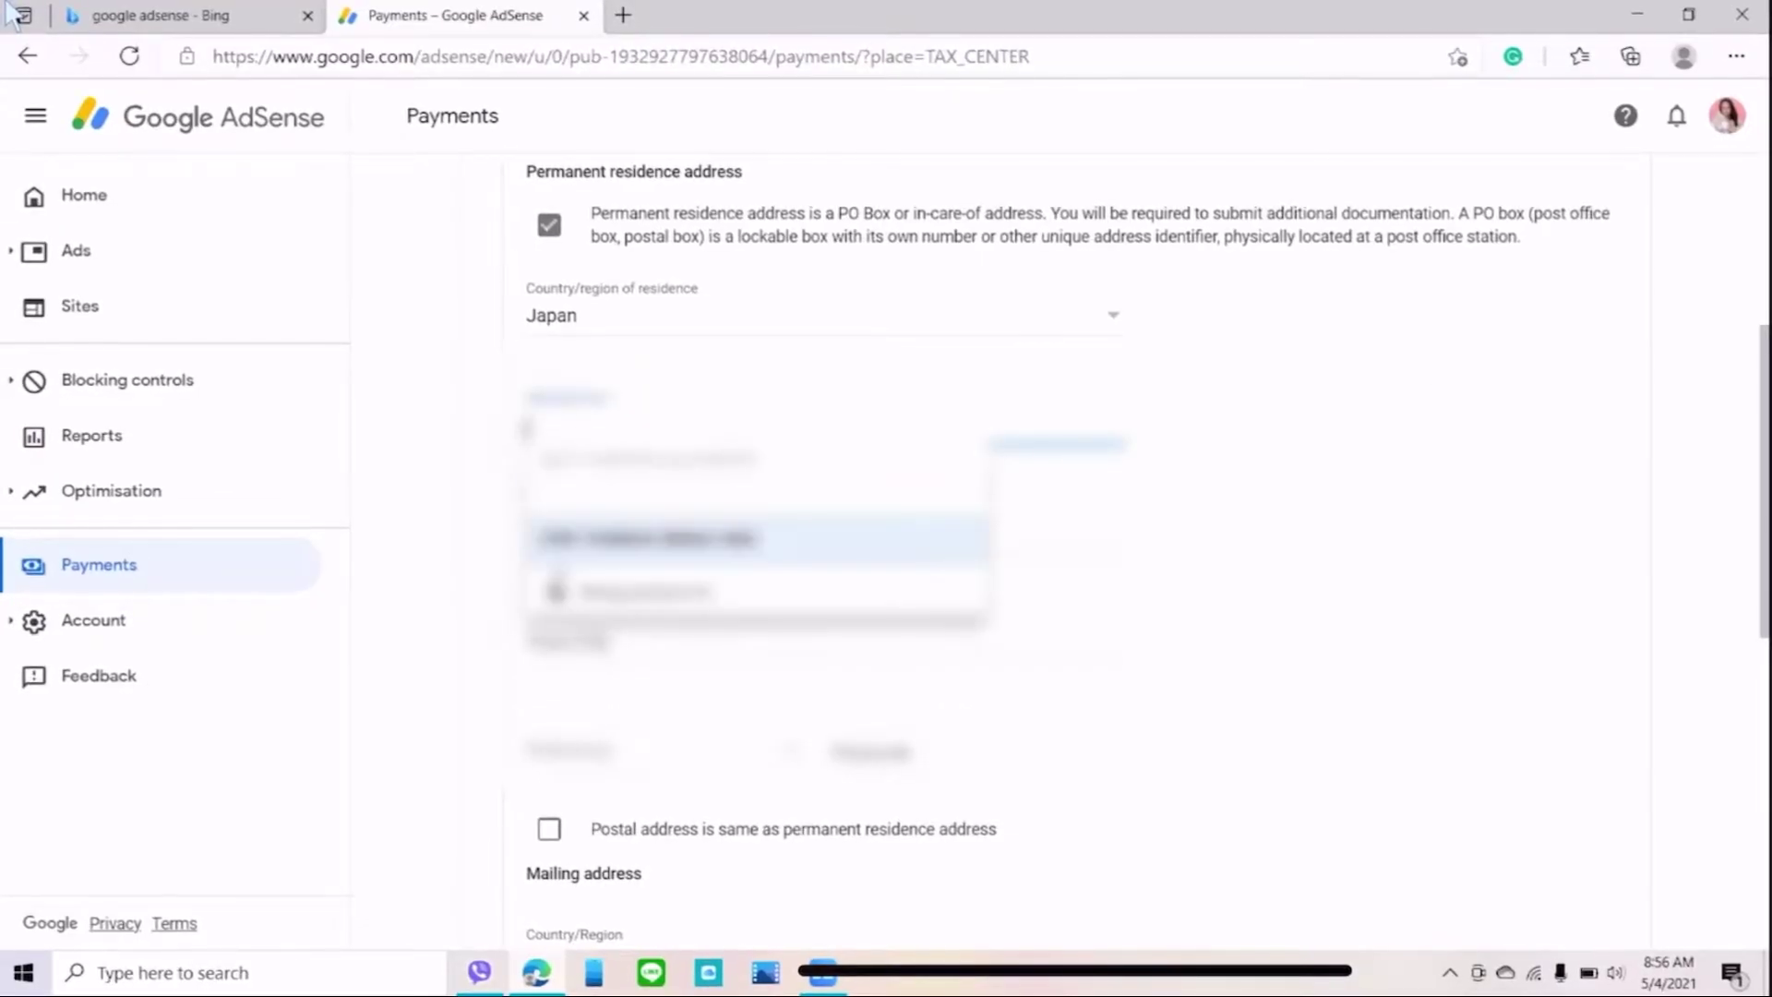
key(Down)
key(Return)
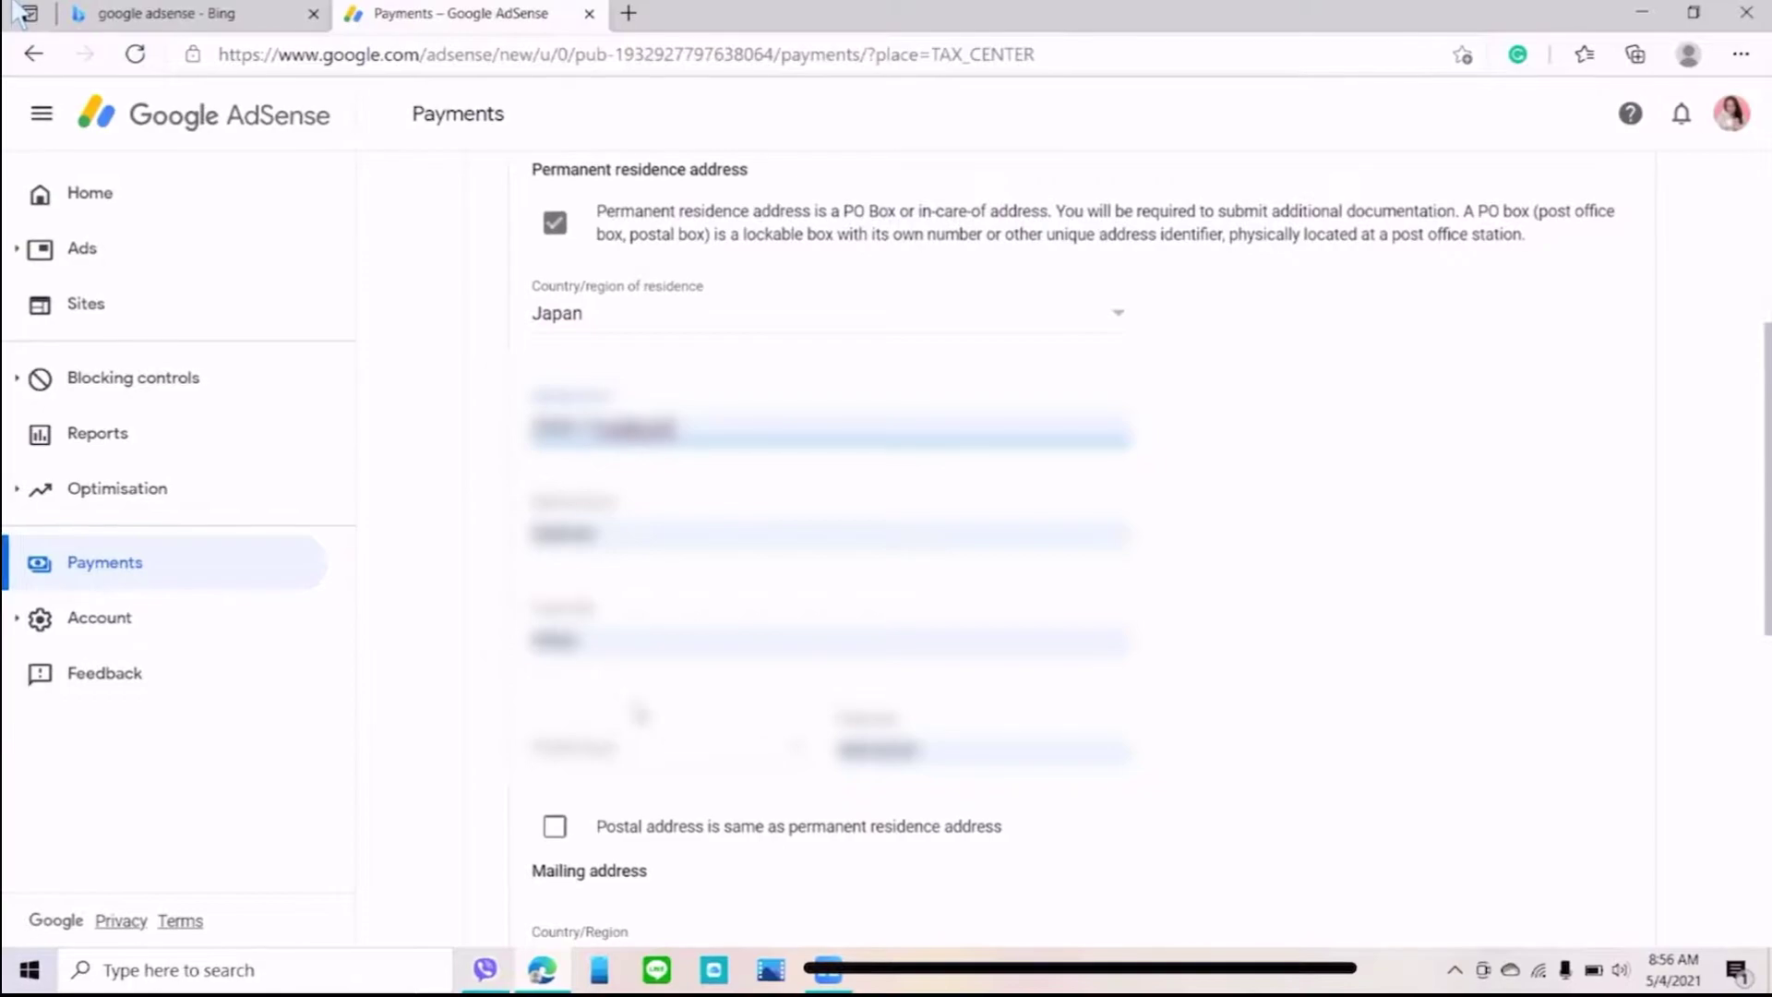
- Mark the postal address as the same as the residence address and continue to Tax treaty
scroll(831, 554, down, 2)
scroll(738, 600, down, 2)
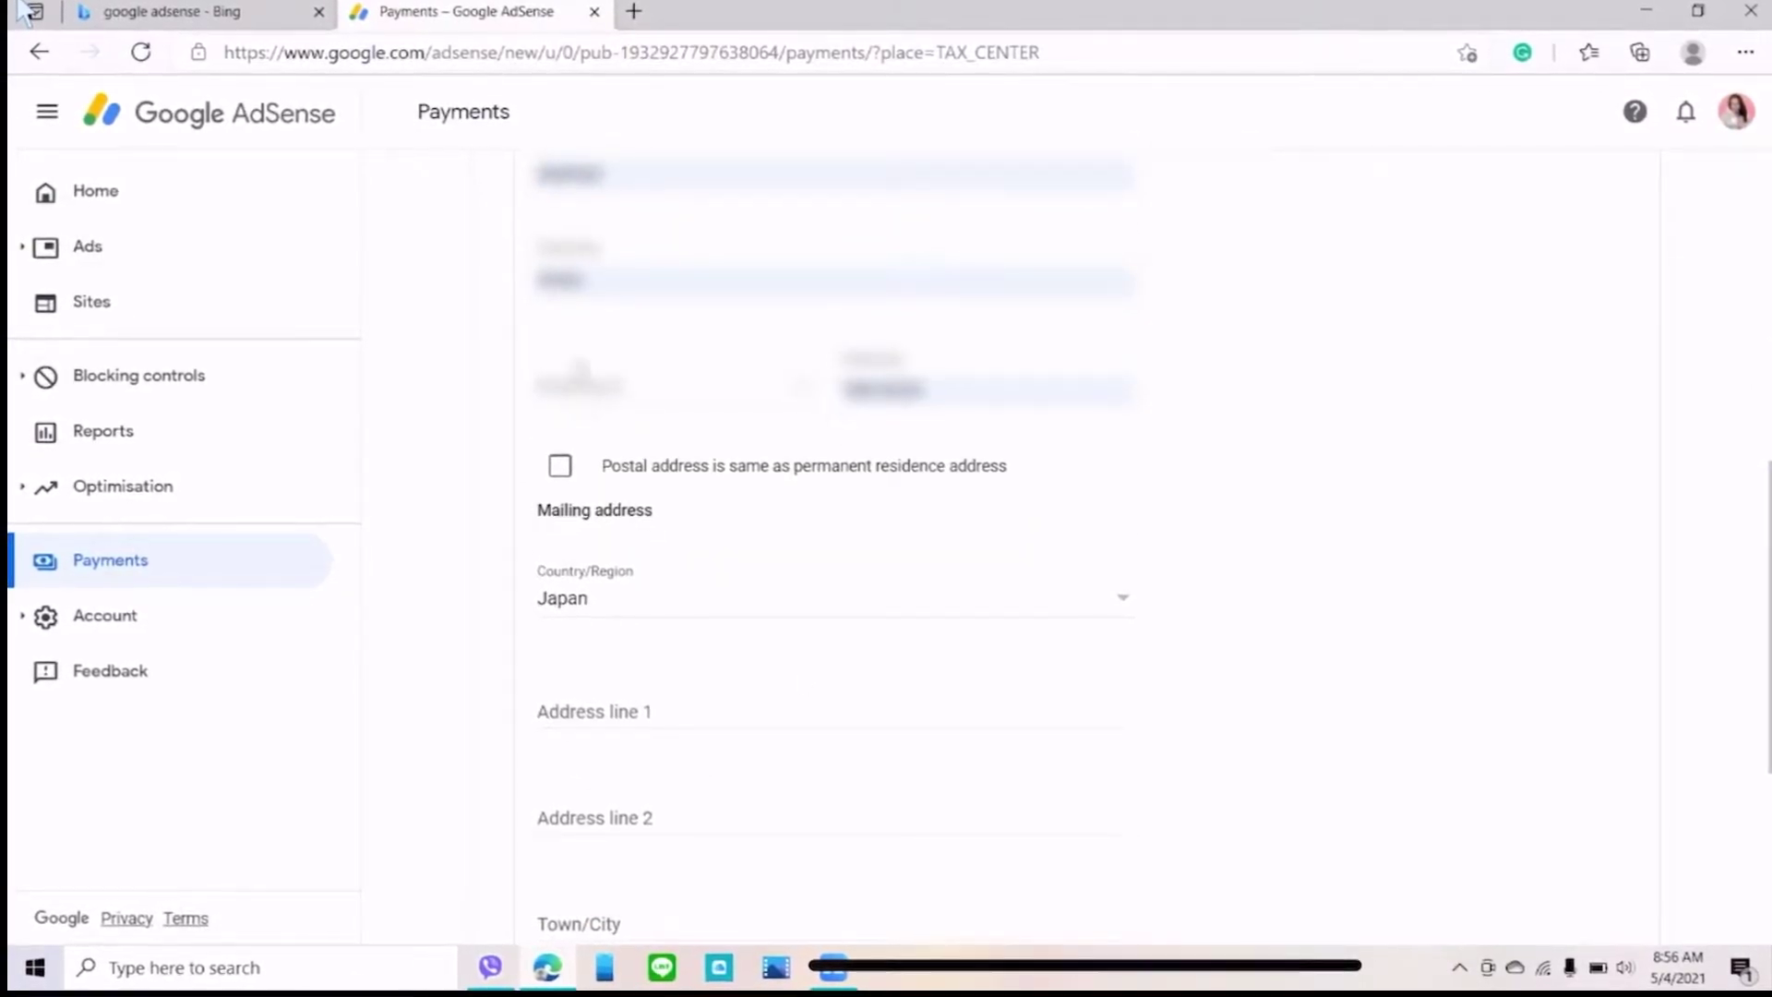
scroll(729, 400, down, 1)
click(561, 464)
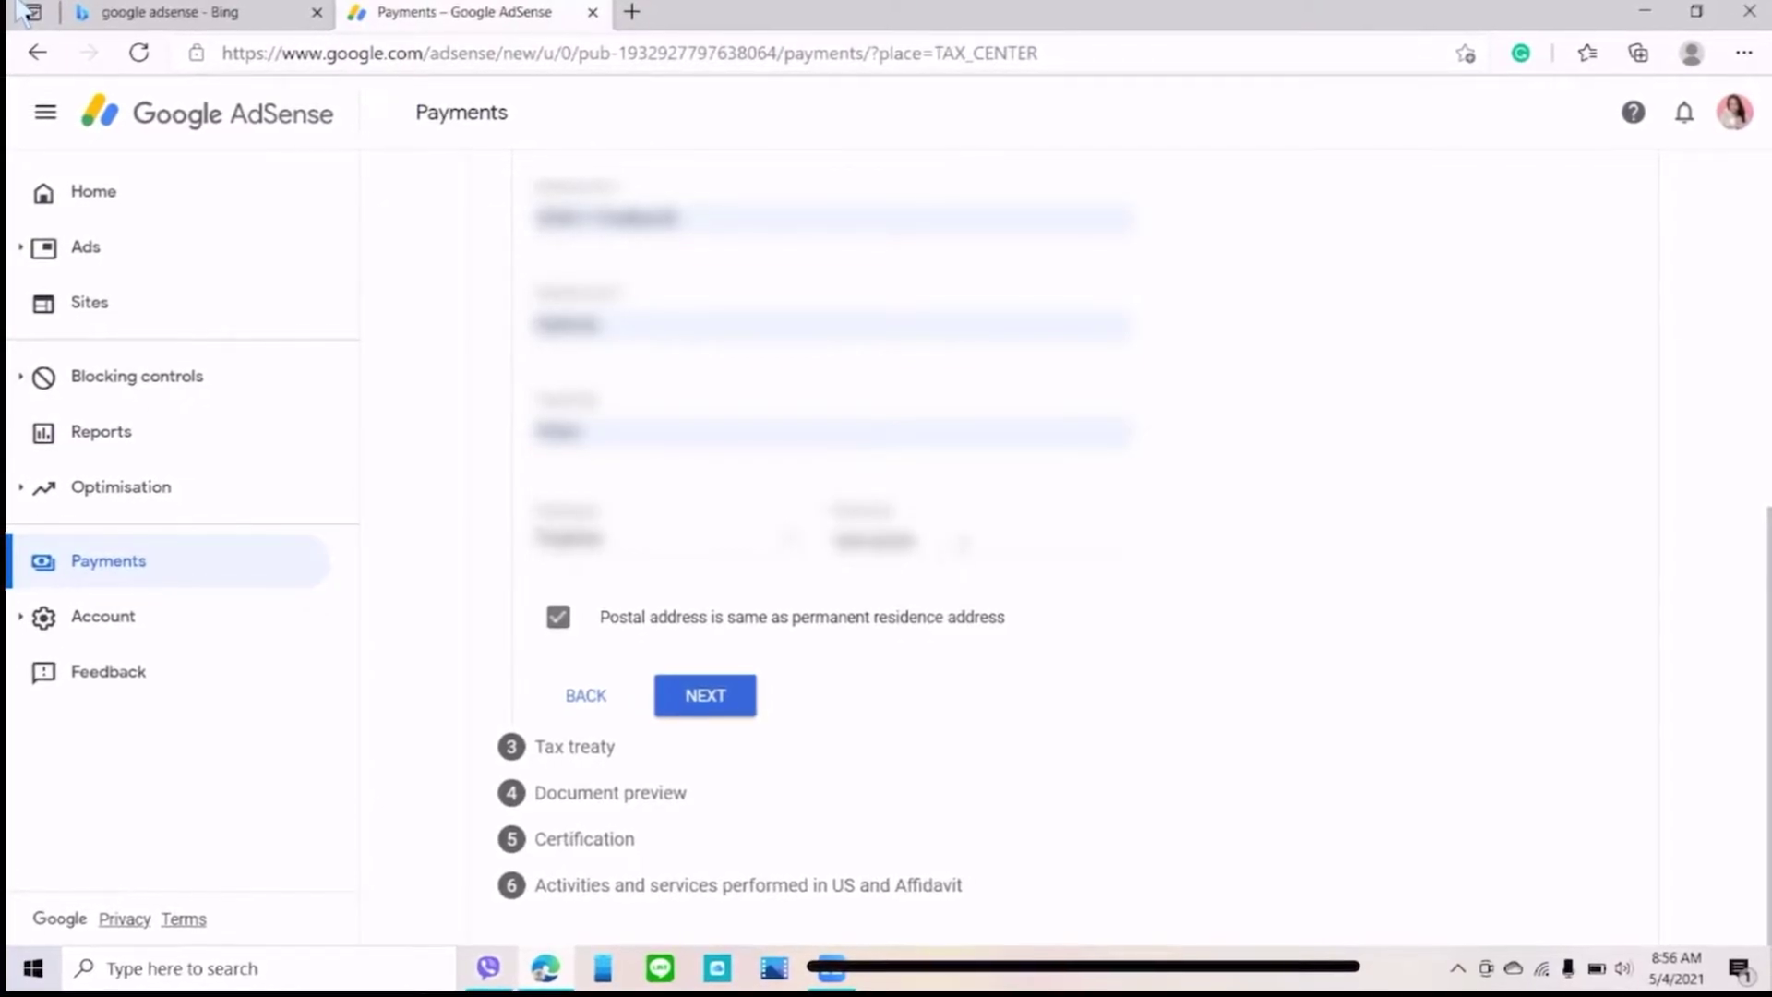
click(690, 709)
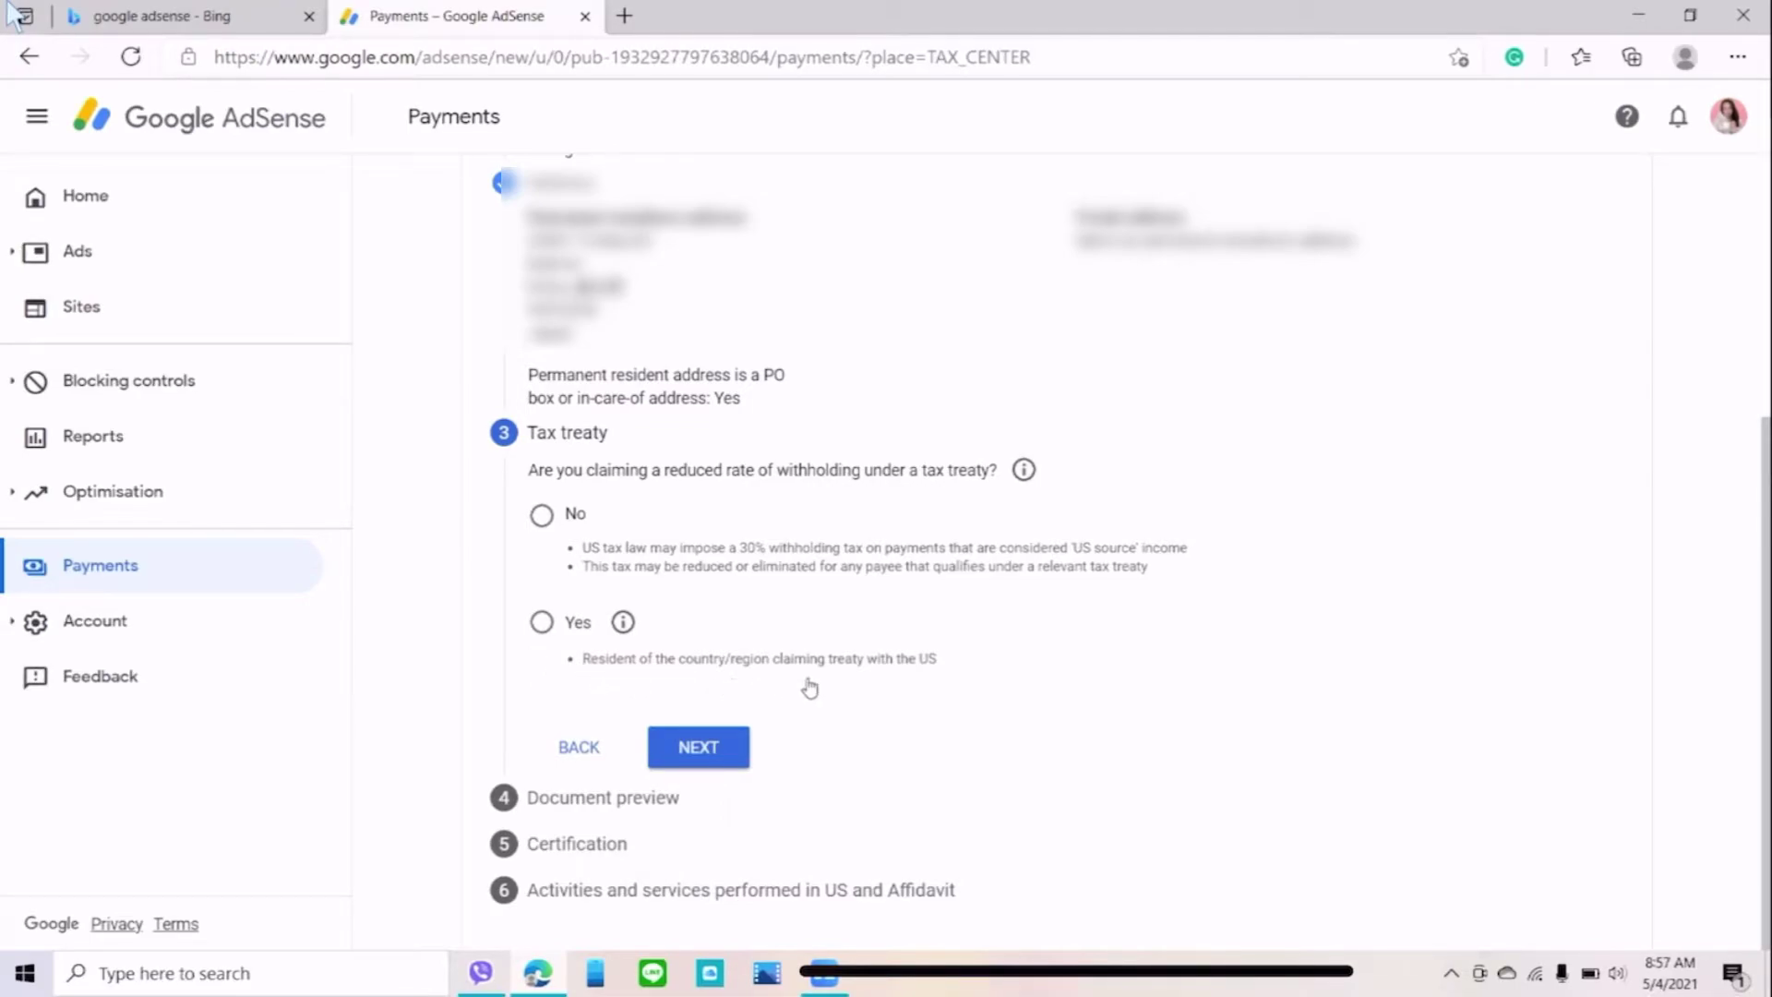
- Answer Yes to reduced treaty withholding, confirm residency, and select Japan as treaty country
click(544, 623)
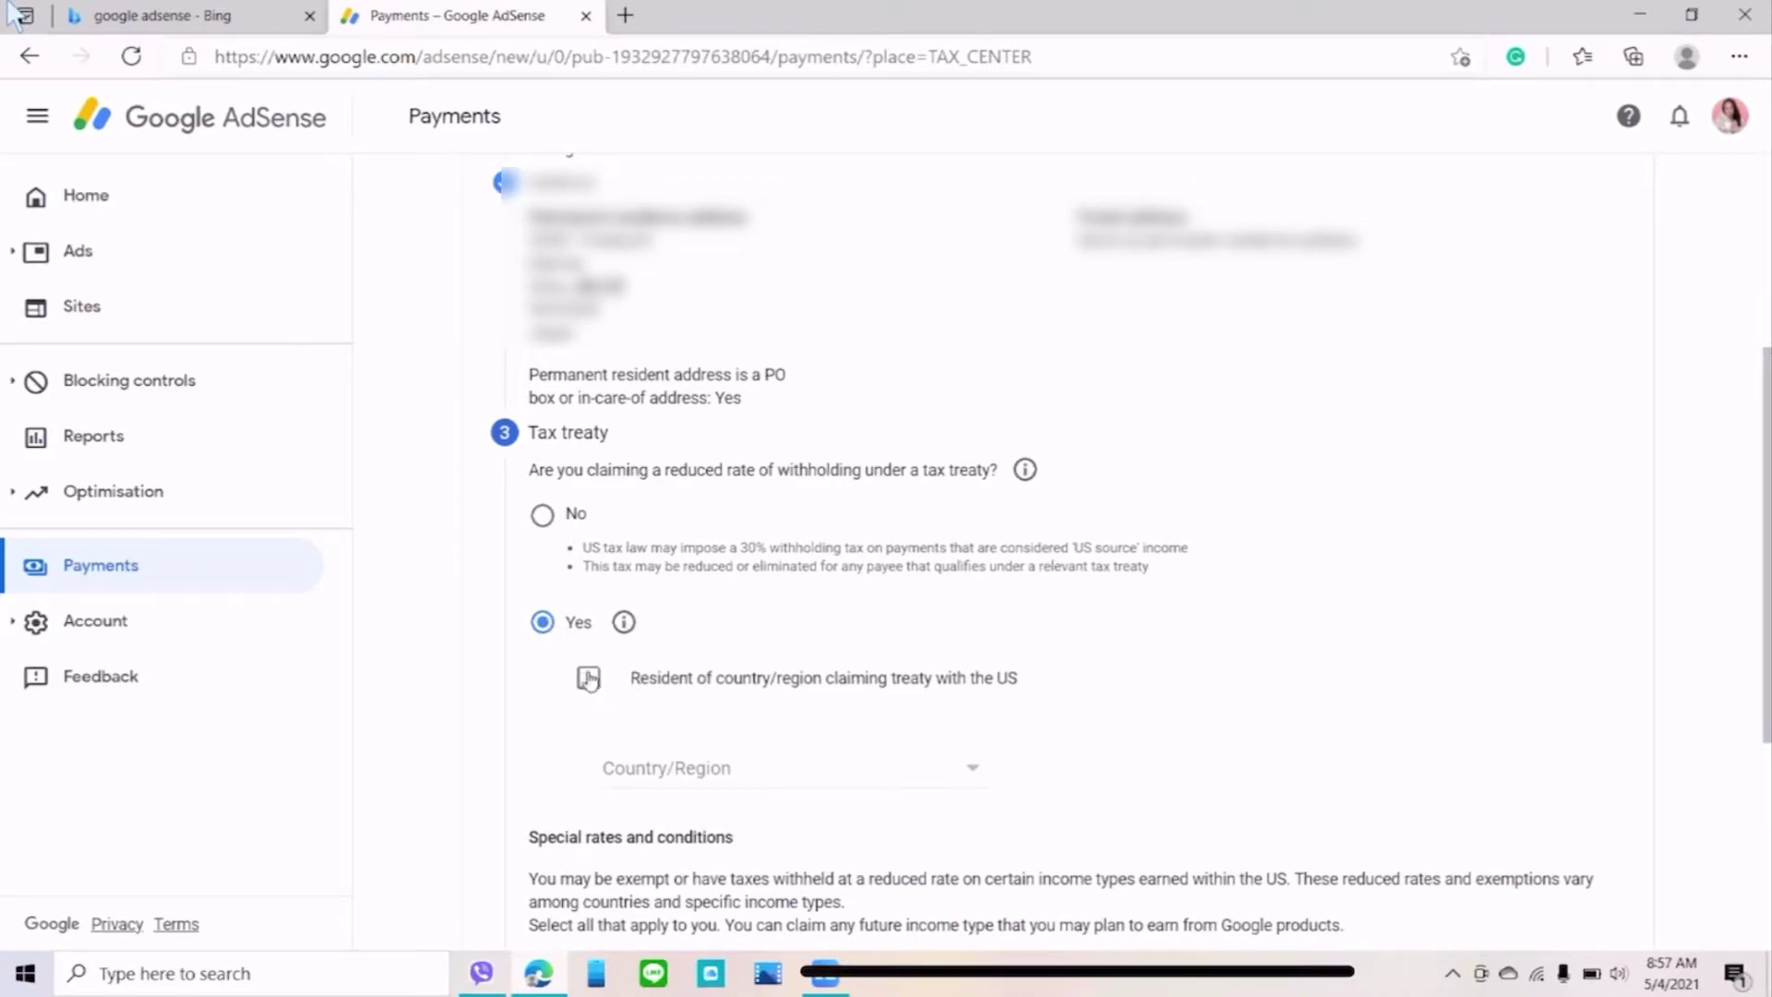
click(591, 679)
click(970, 778)
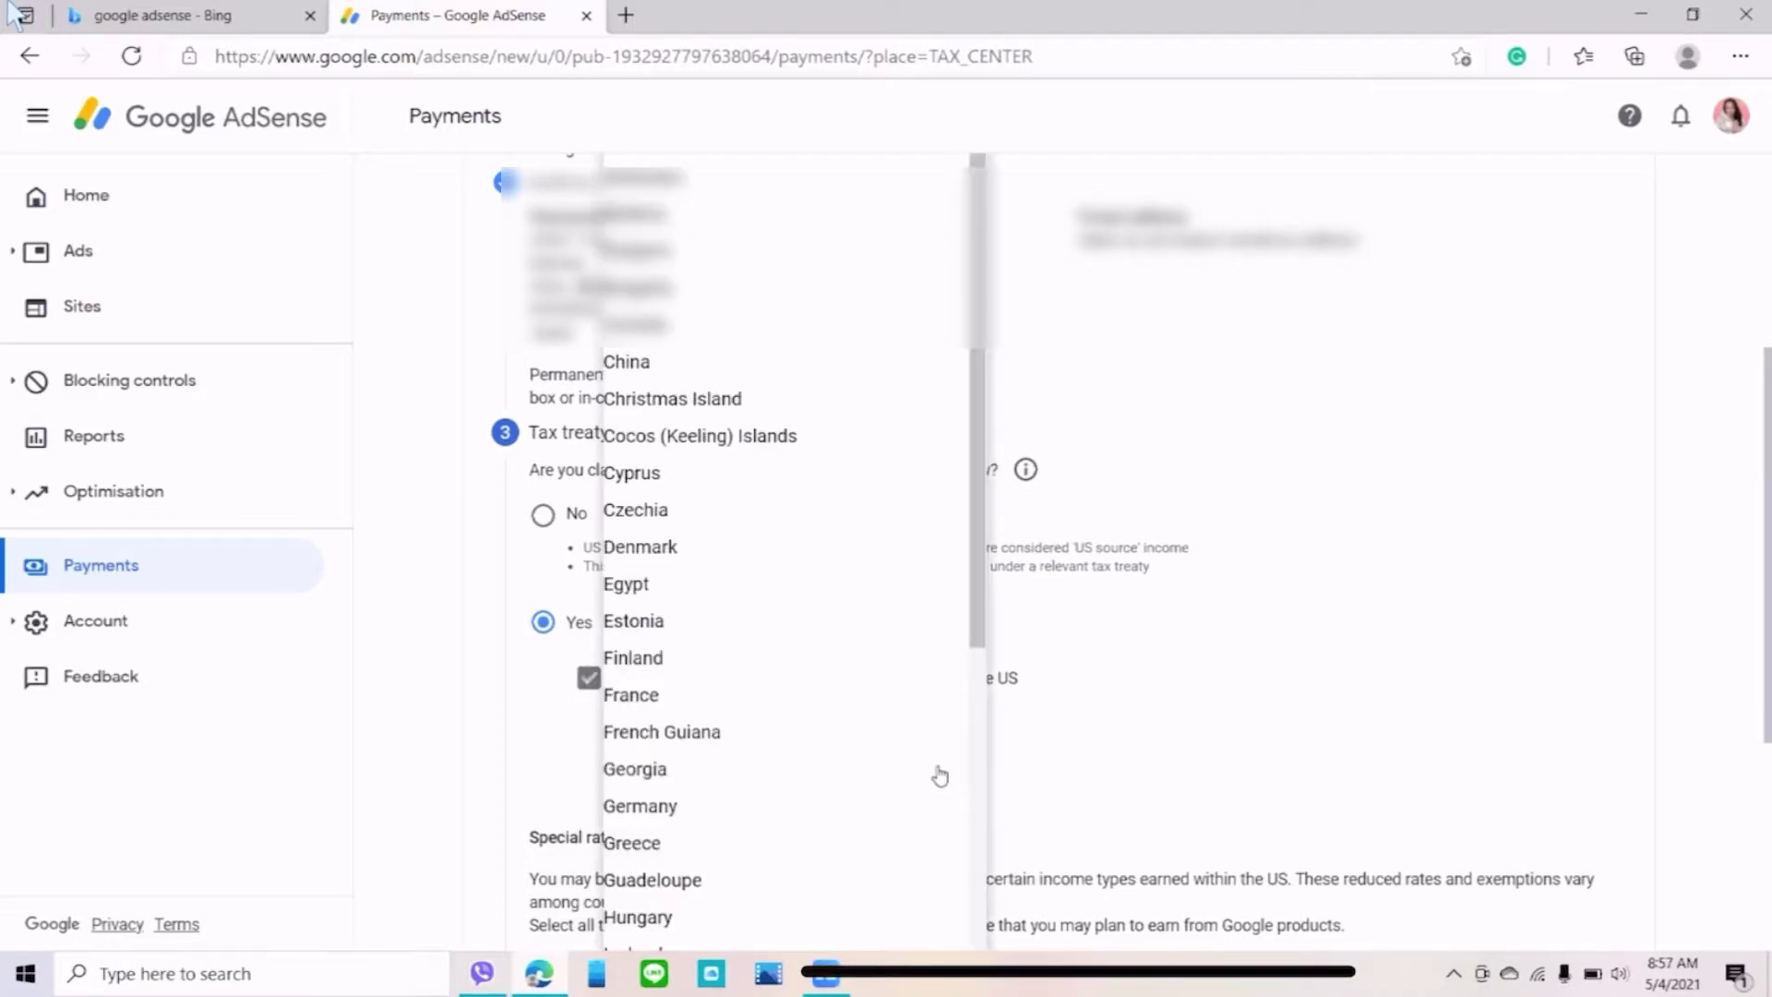
scroll(729, 609, down, 6)
scroll(743, 628, down, 7)
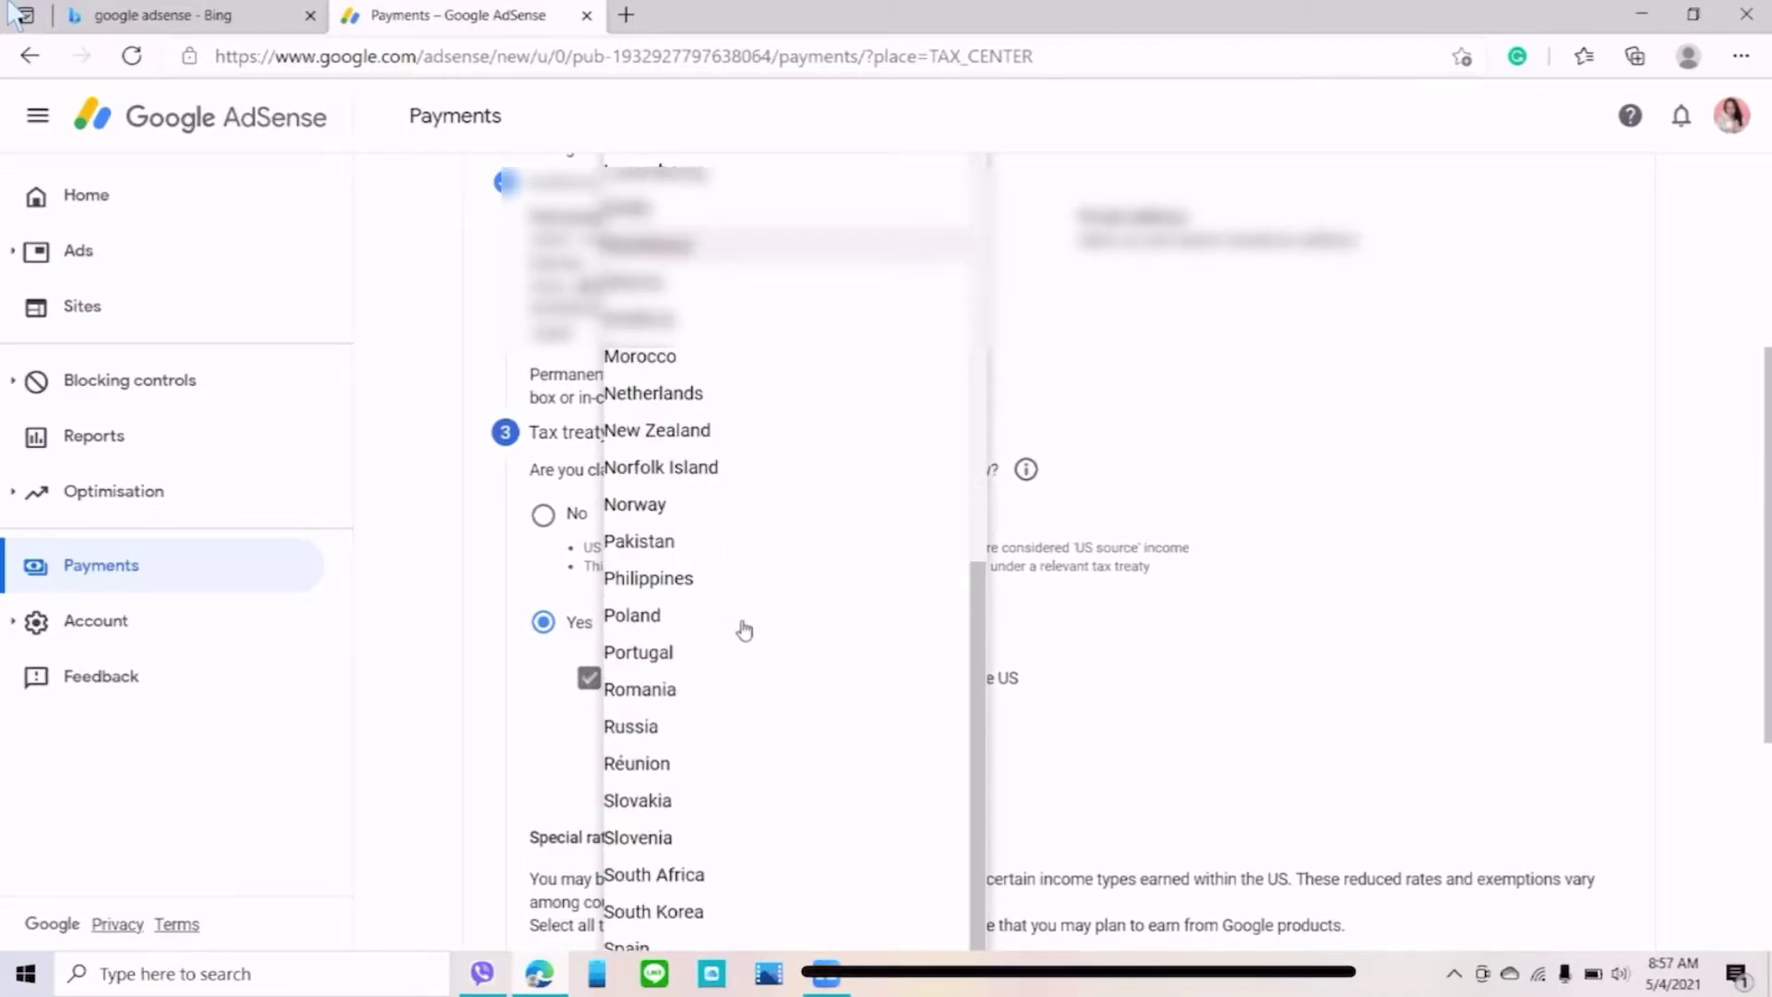
scroll(734, 618, up, 5)
scroll(729, 614, up, 6)
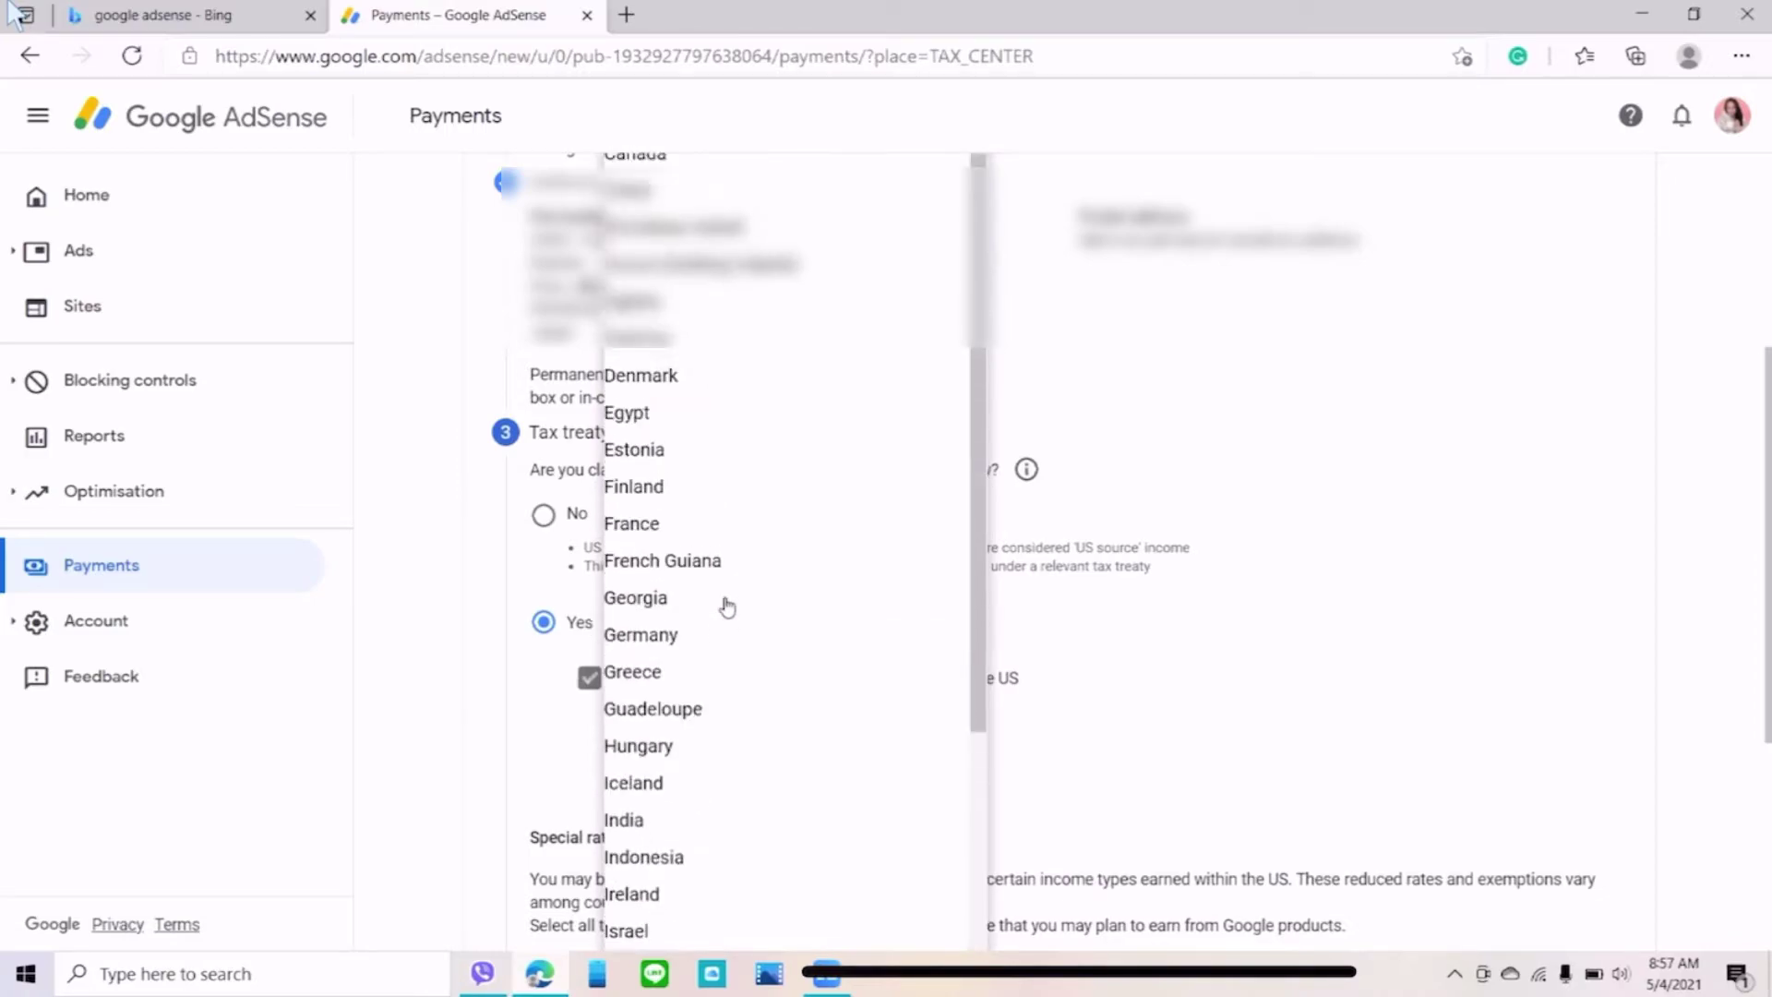
scroll(630, 416, up, 1)
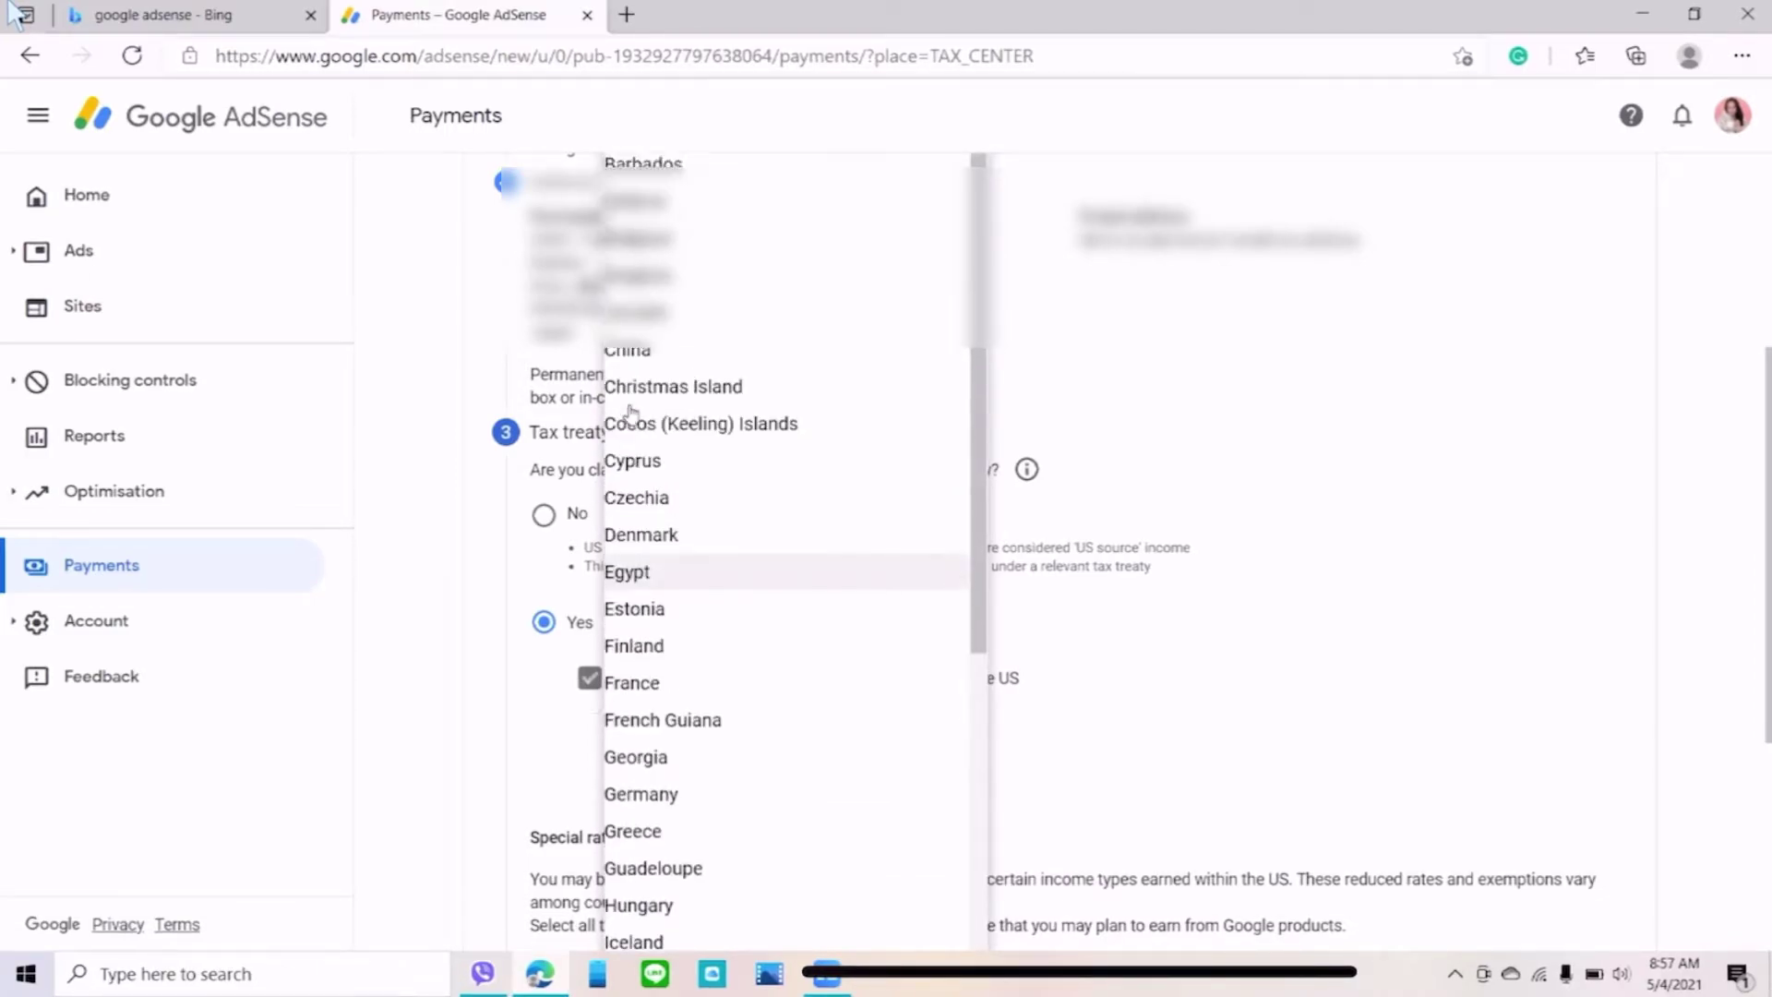
scroll(632, 419, down, 3)
scroll(632, 420, down, 4)
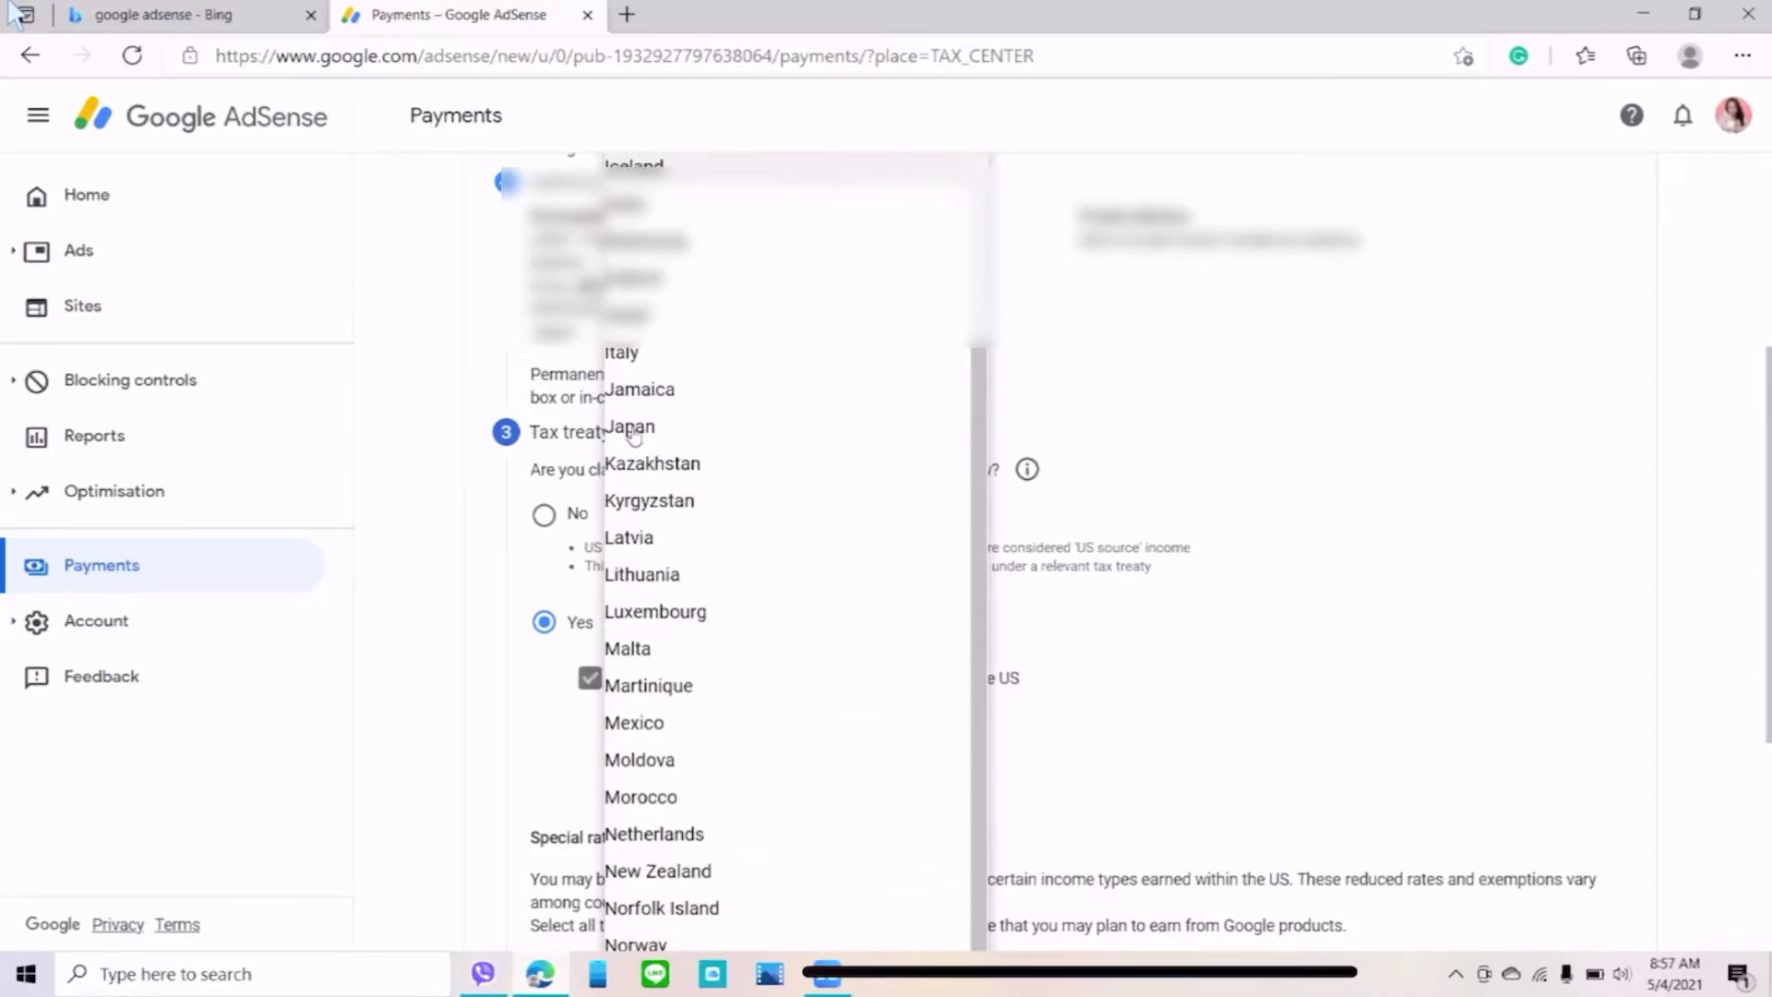
click(699, 432)
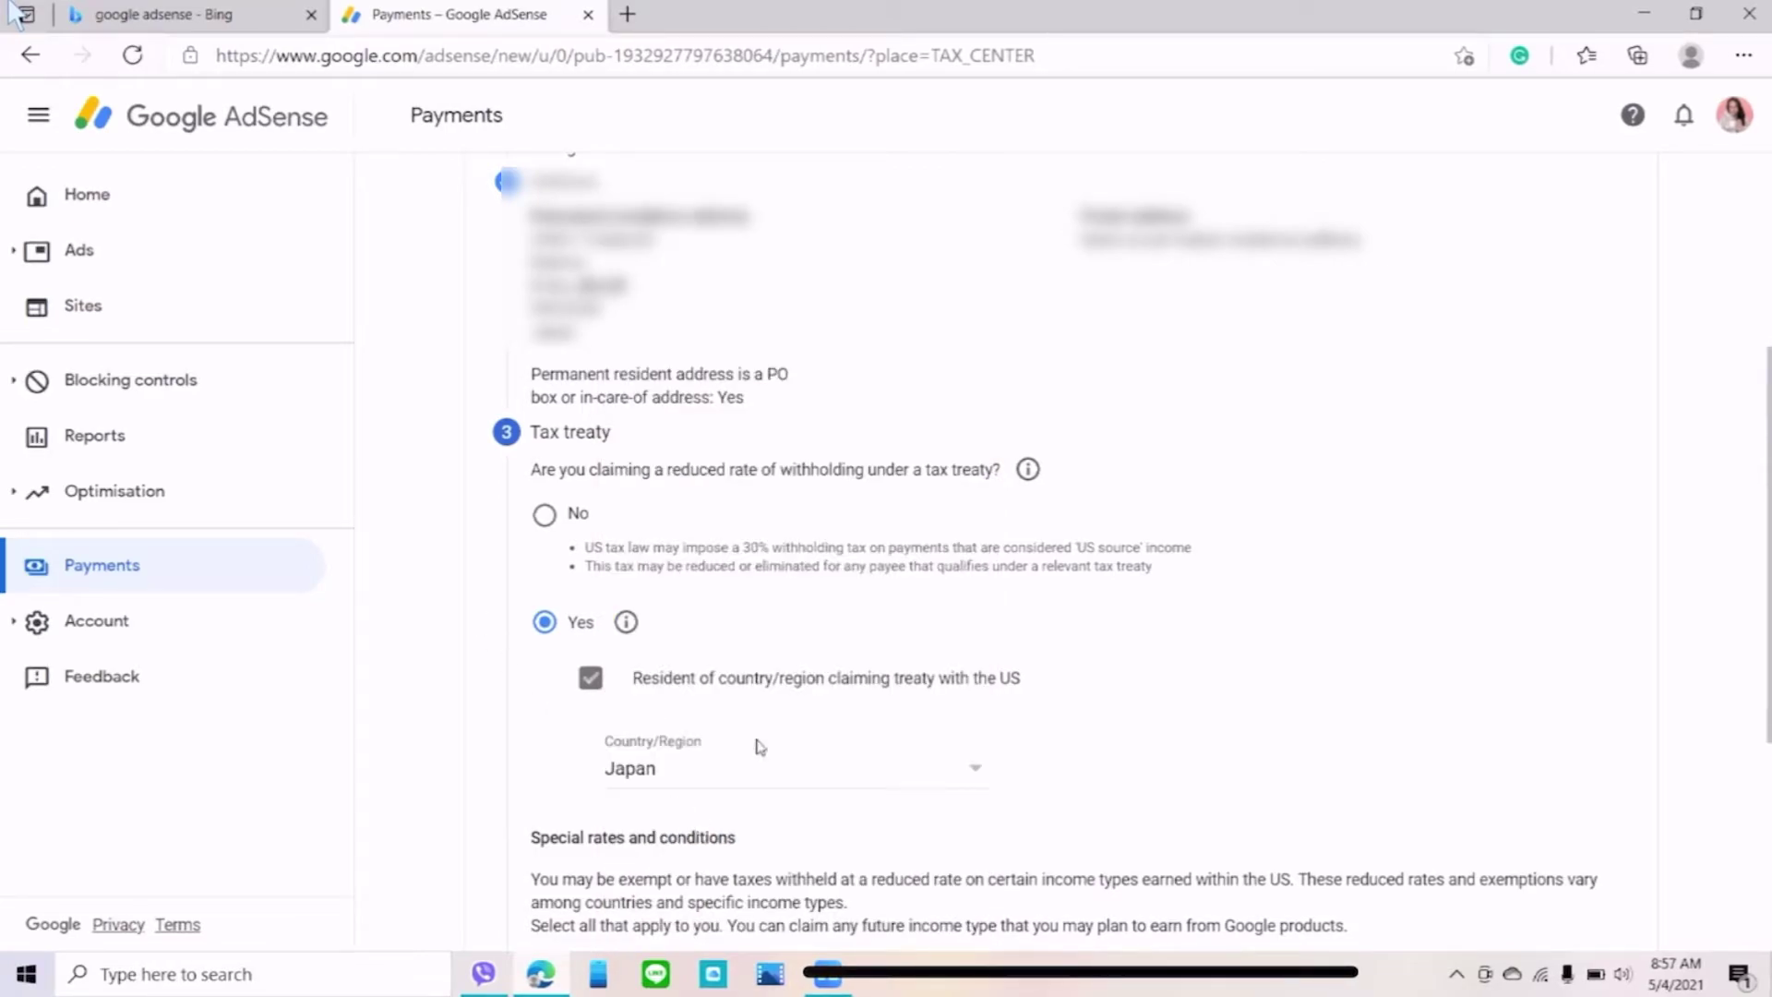
scroll(757, 720, down, 4)
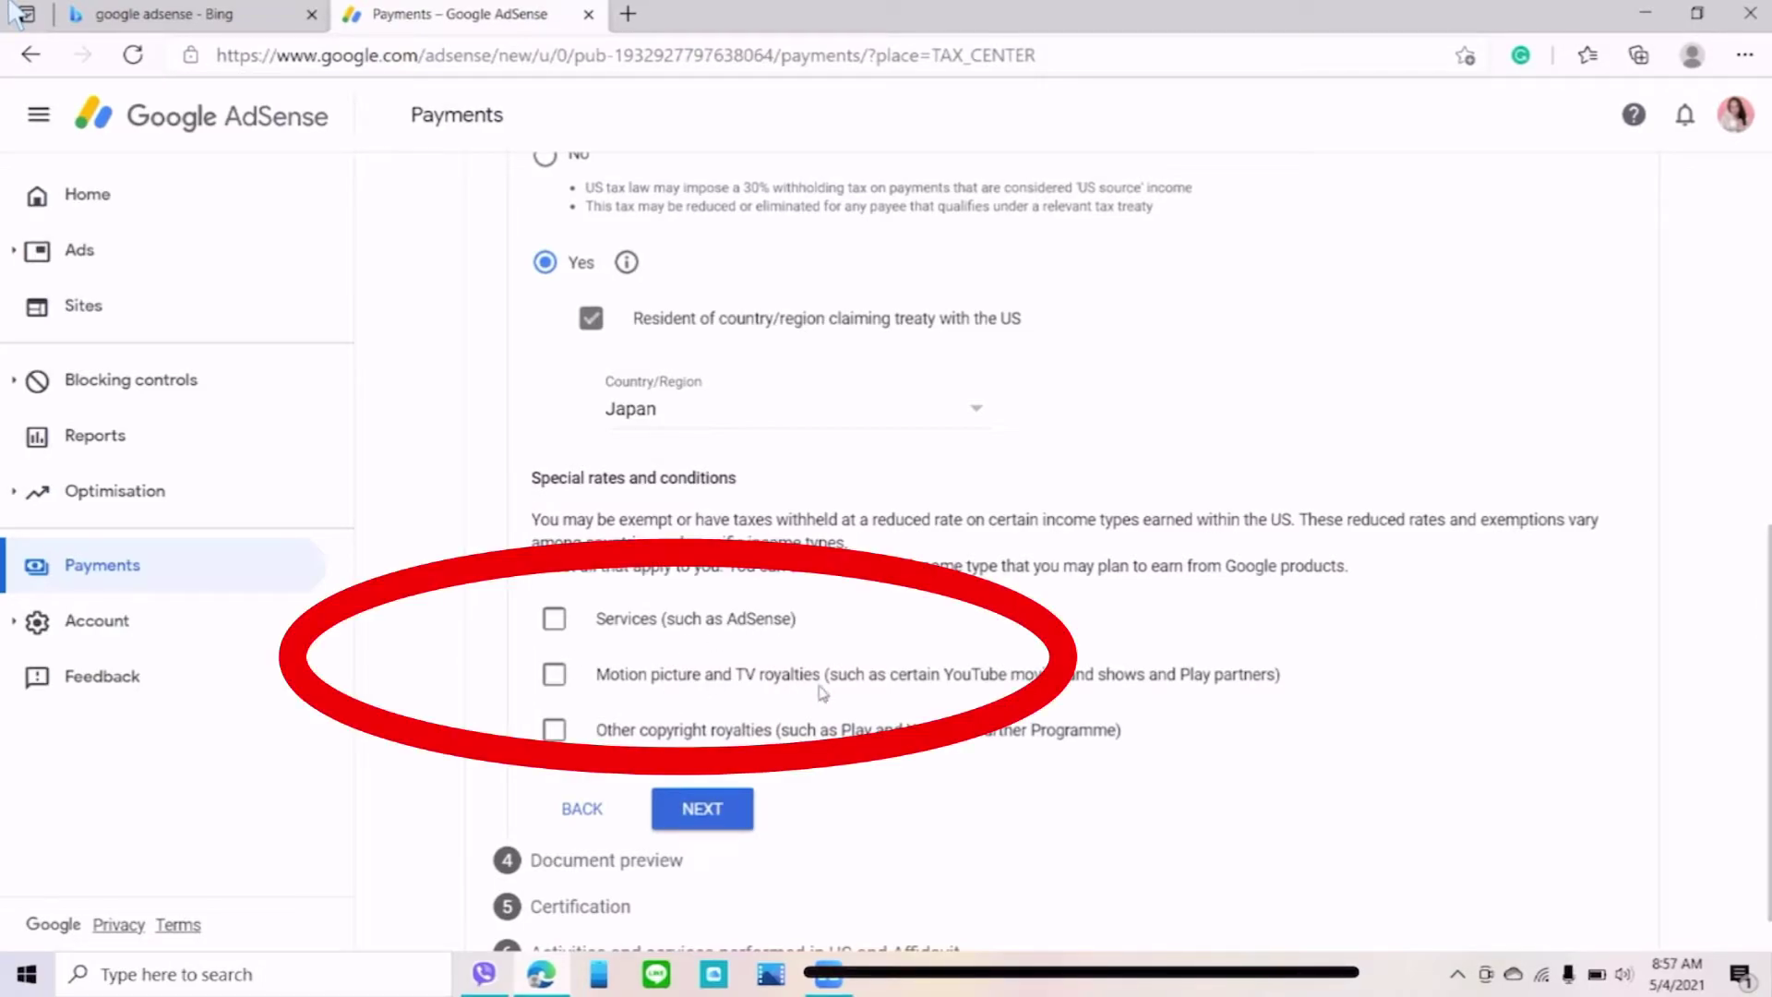
- Claim 0% for motion picture and TV royalties under Article 12 paragraph 1
click(560, 684)
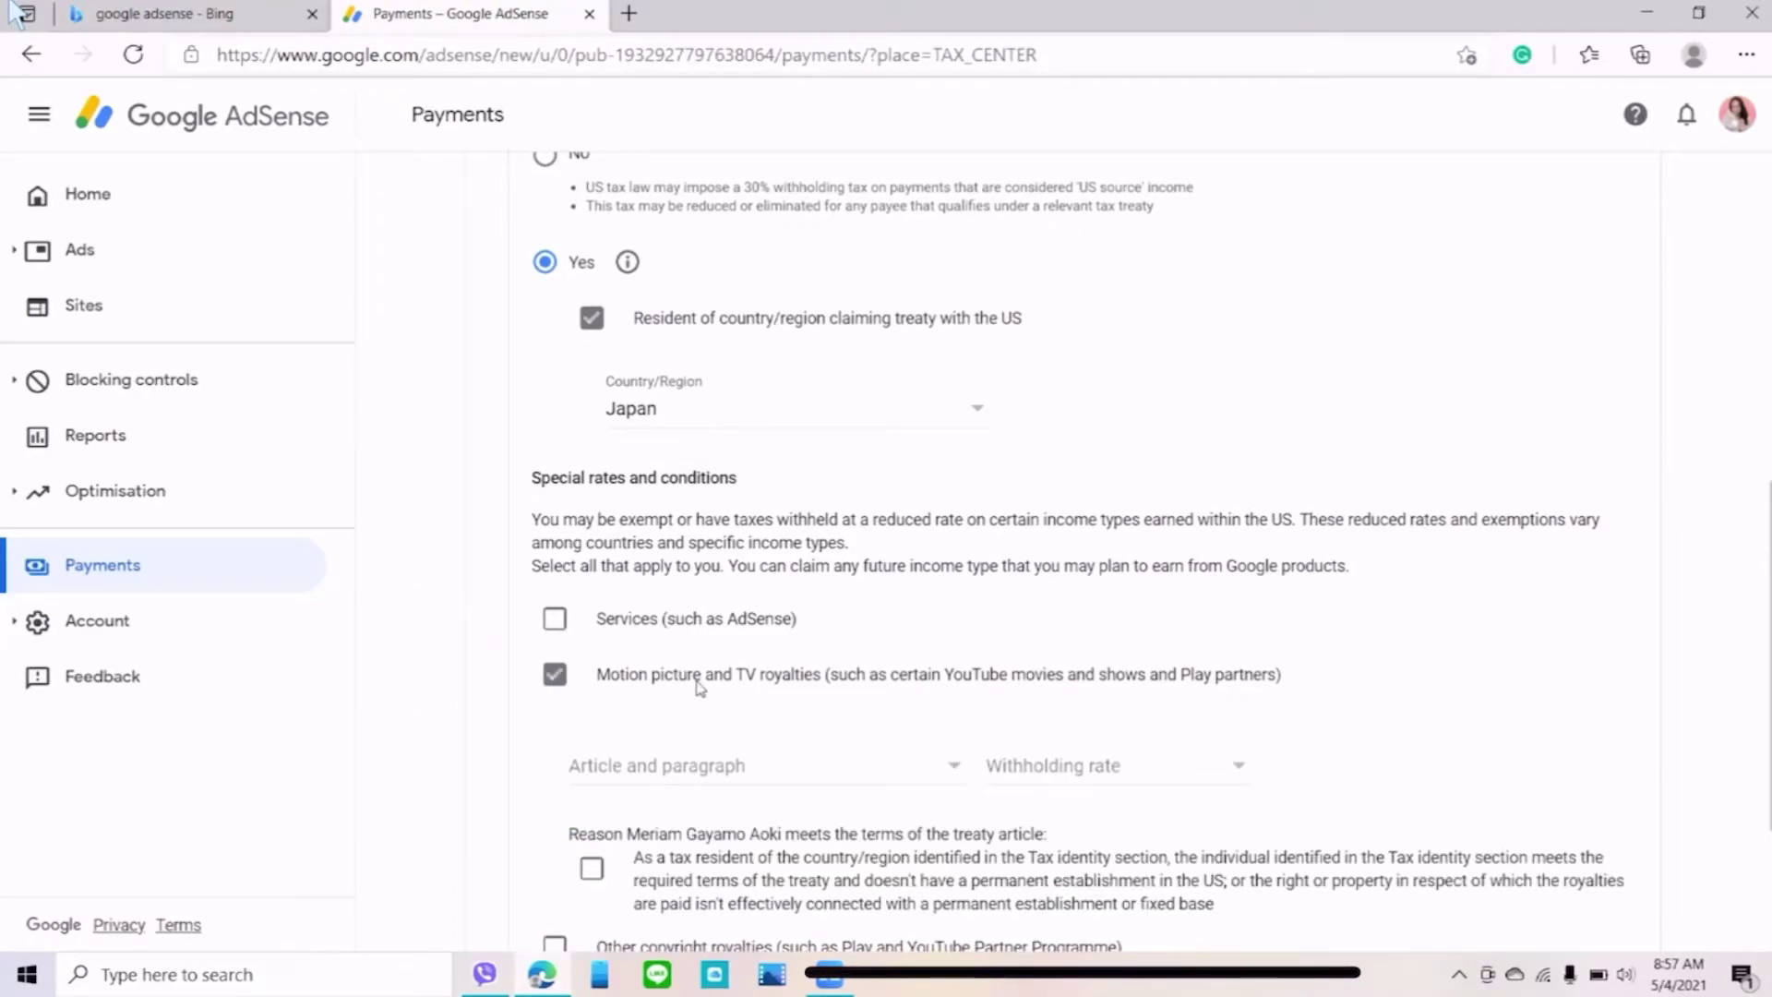
scroll(1012, 436, down, 3)
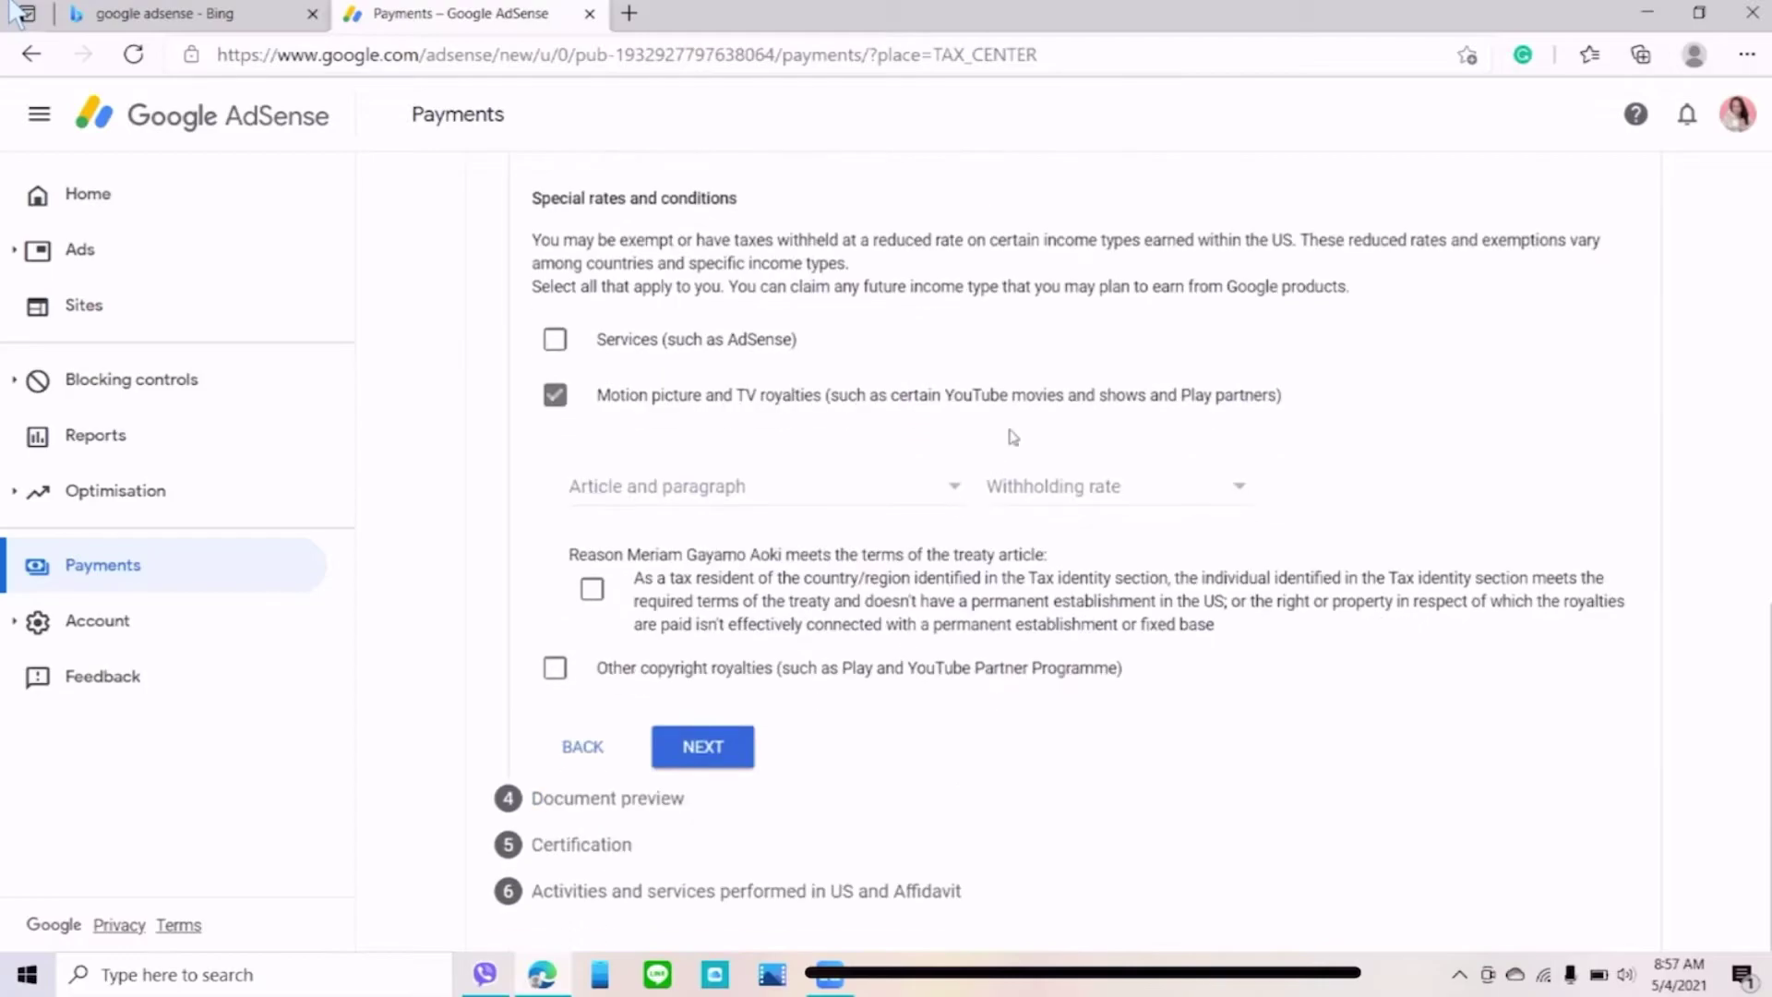
click(960, 496)
click(665, 533)
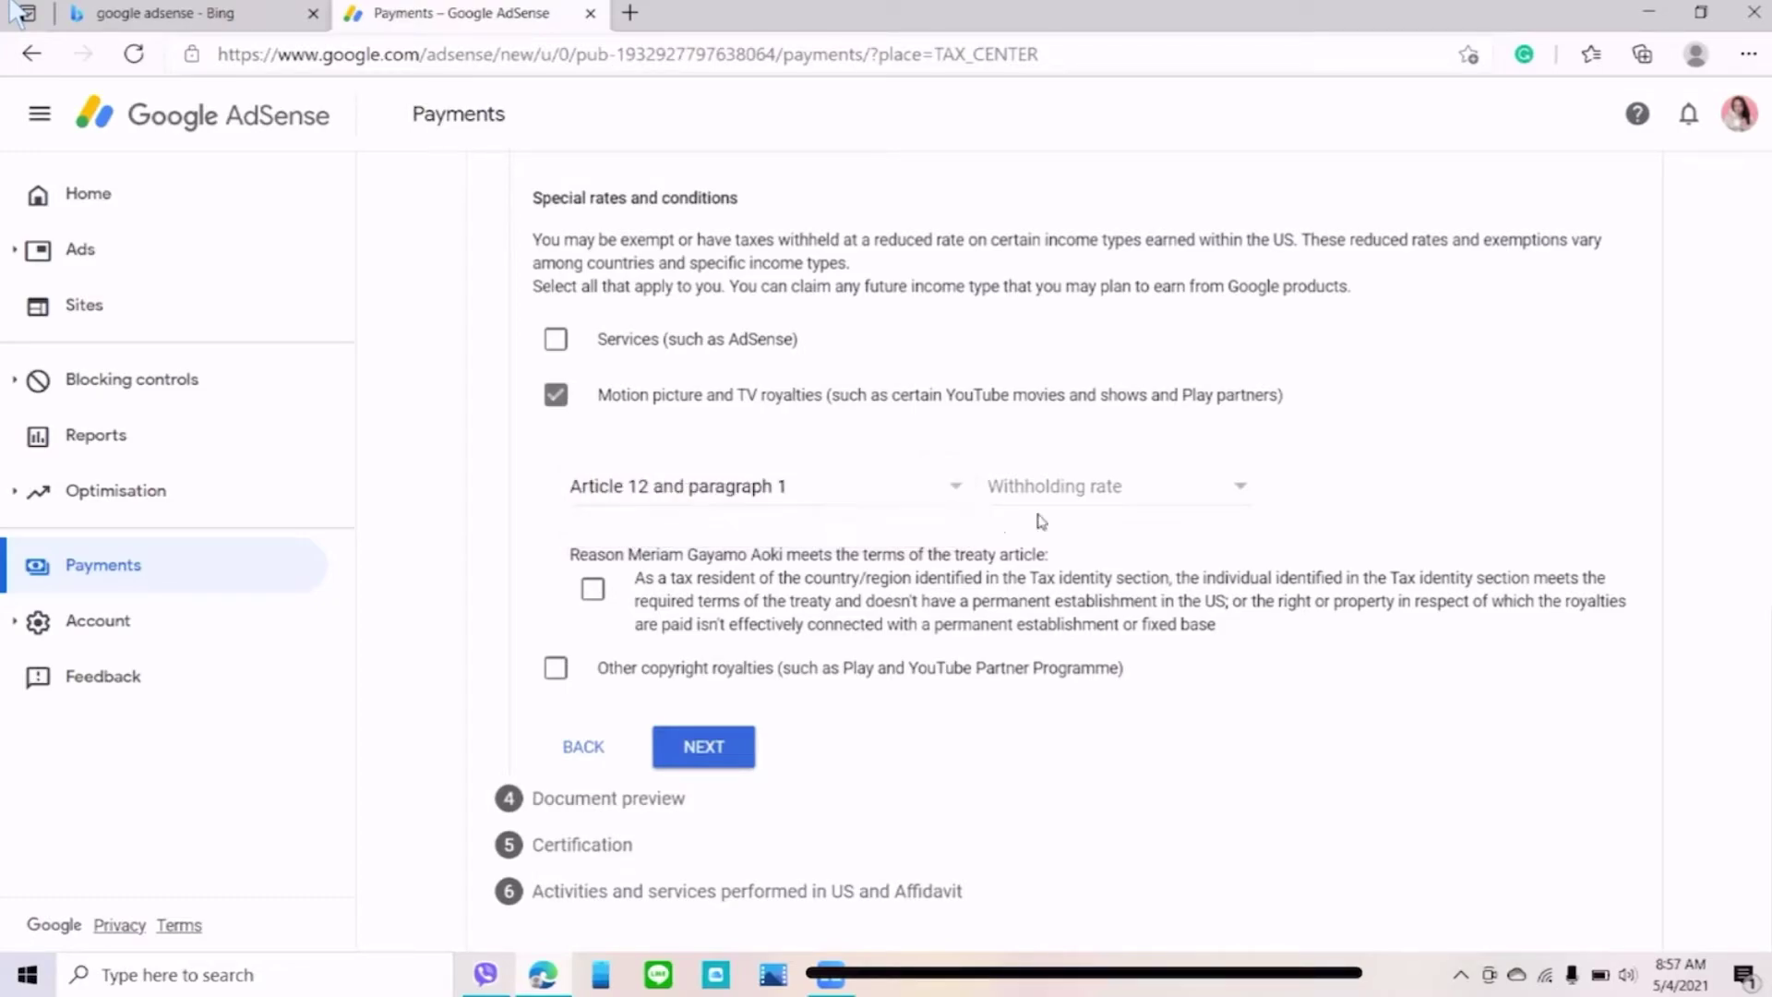
click(1252, 496)
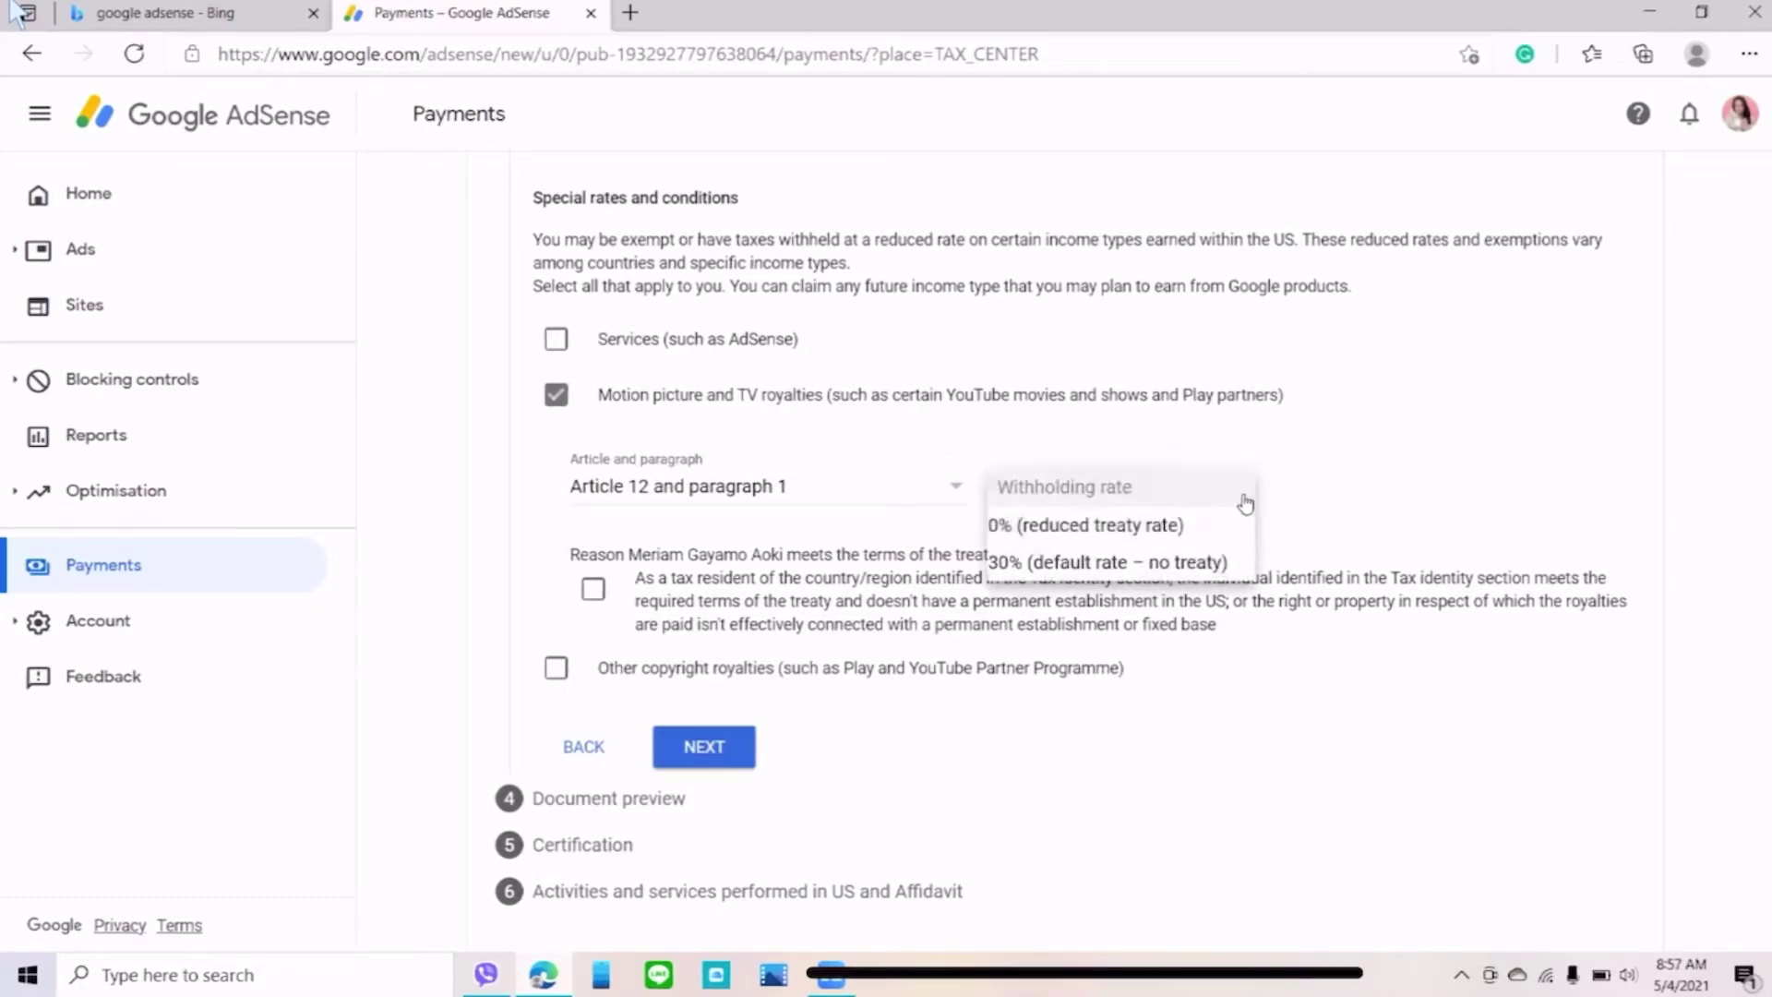
click(1082, 523)
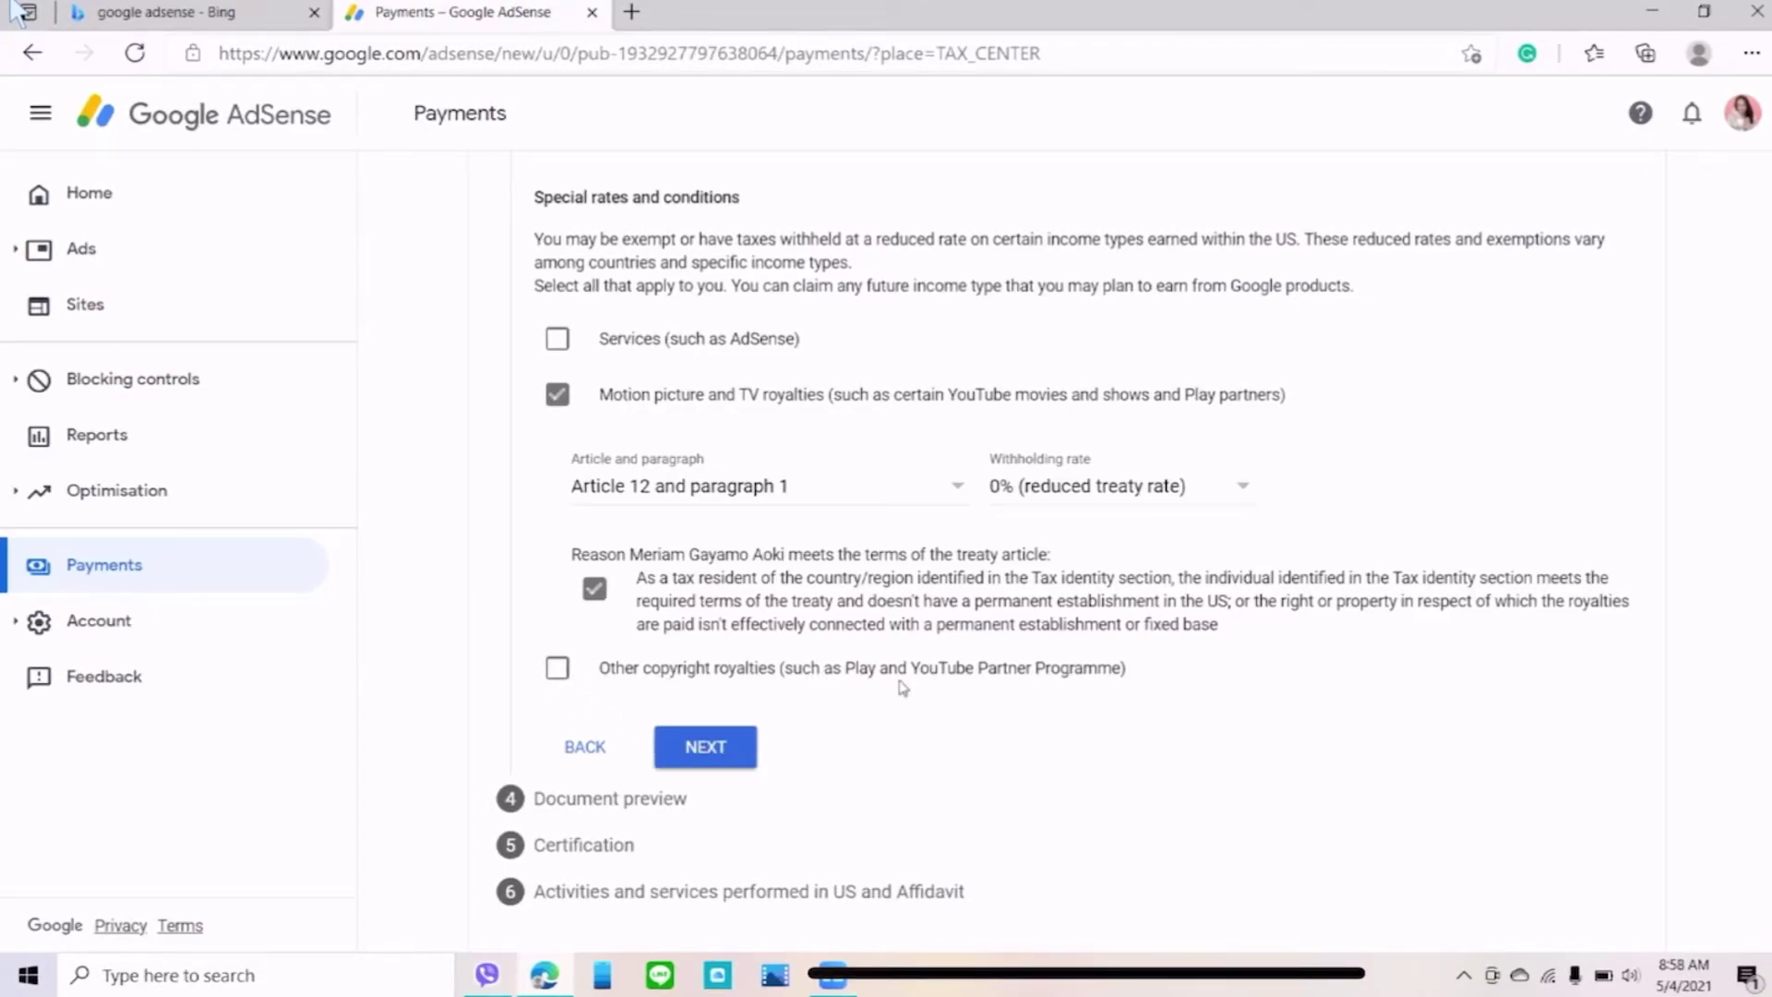
- Claim 0% for other copyright royalties under Article 12 paragraph 1, confirm treaty terms, and continue
click(559, 668)
scroll(815, 708, down, 2)
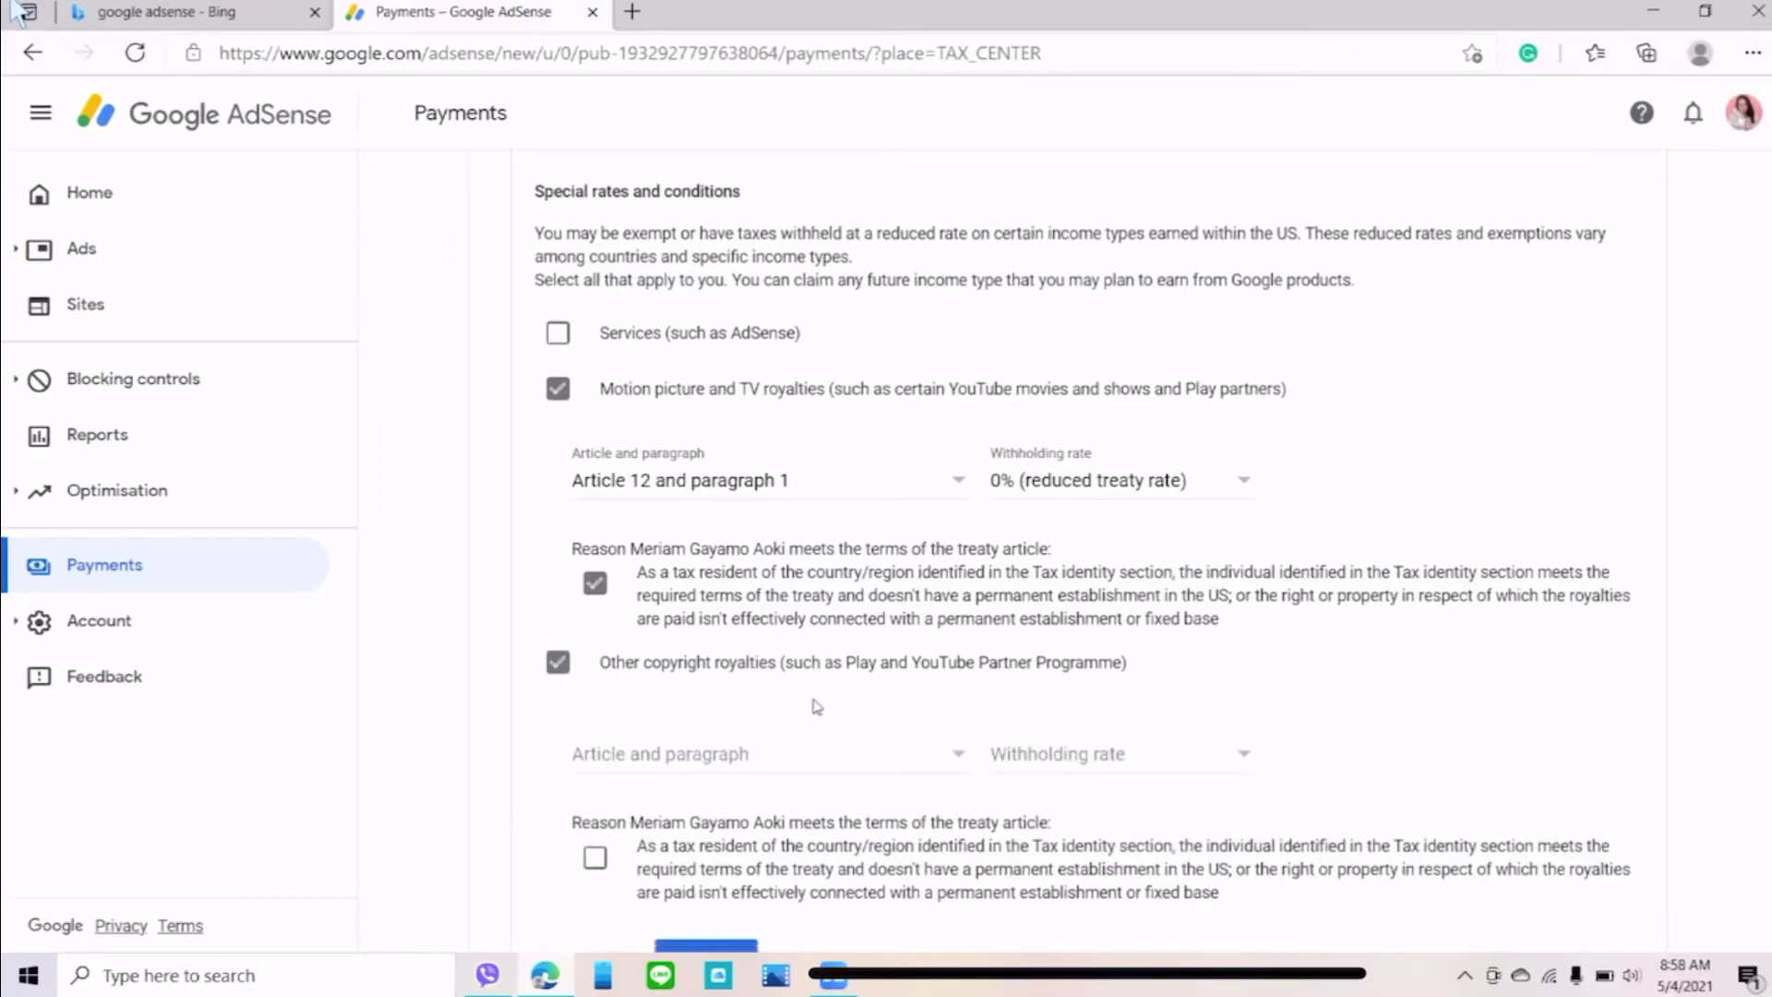
click(963, 552)
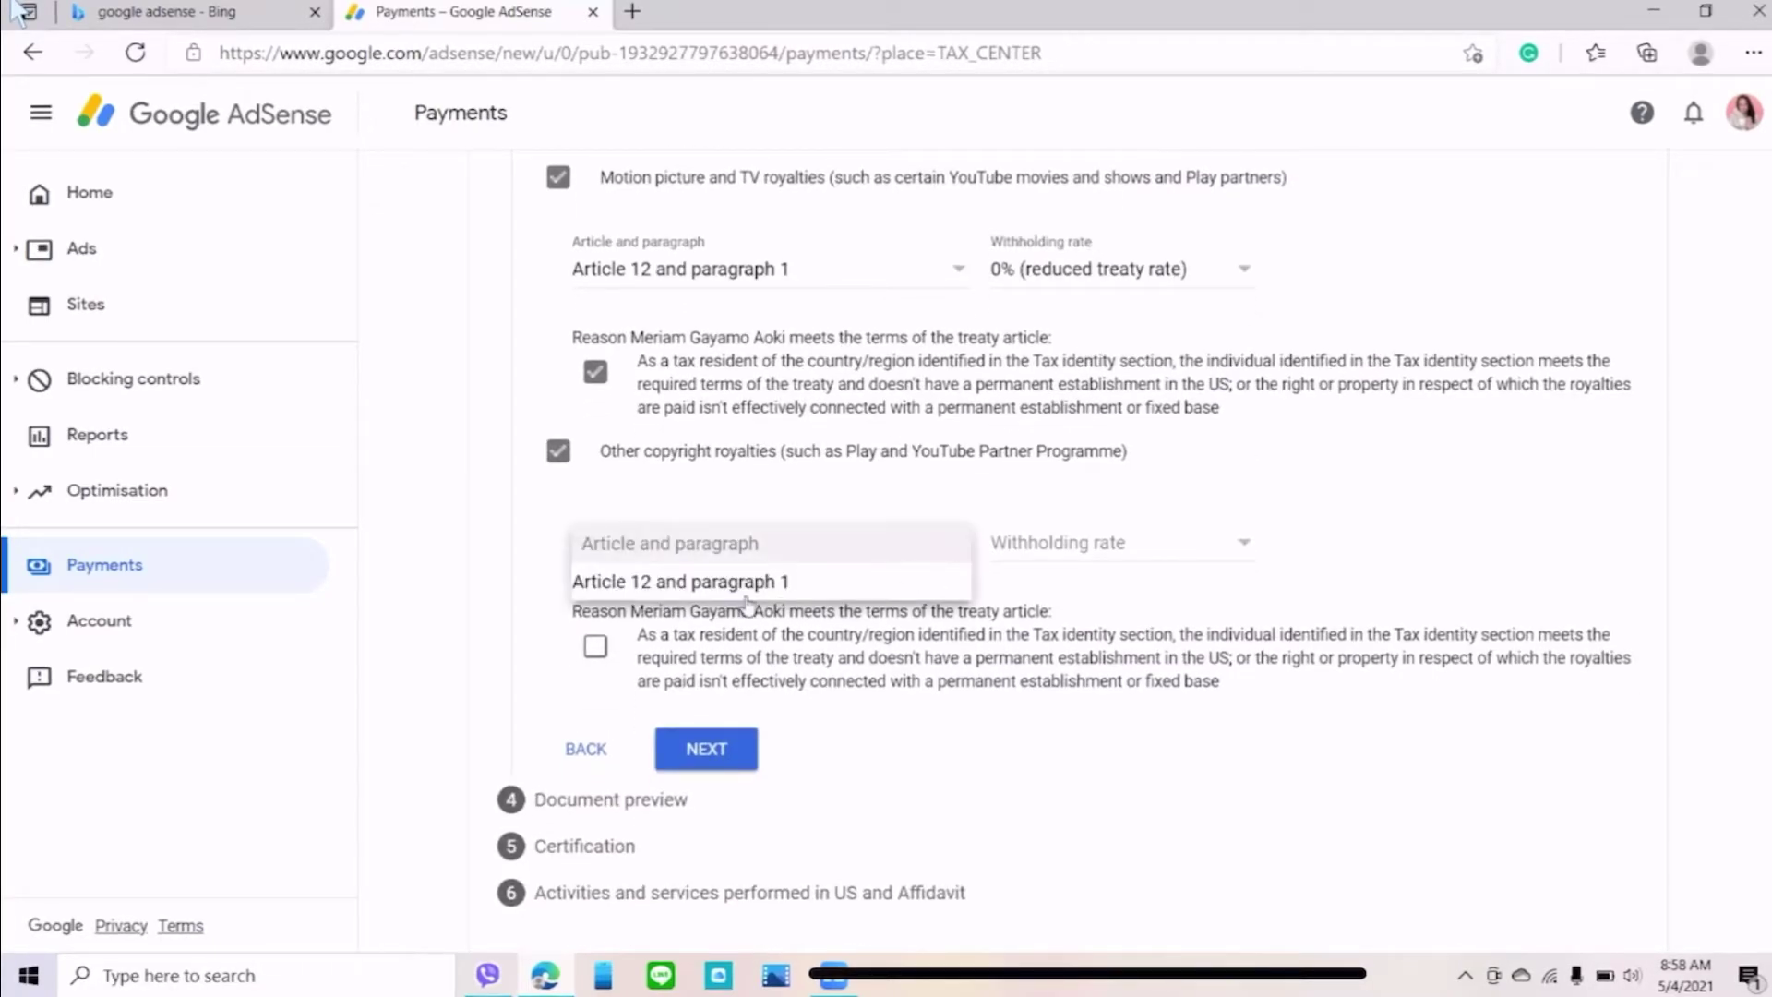
click(686, 588)
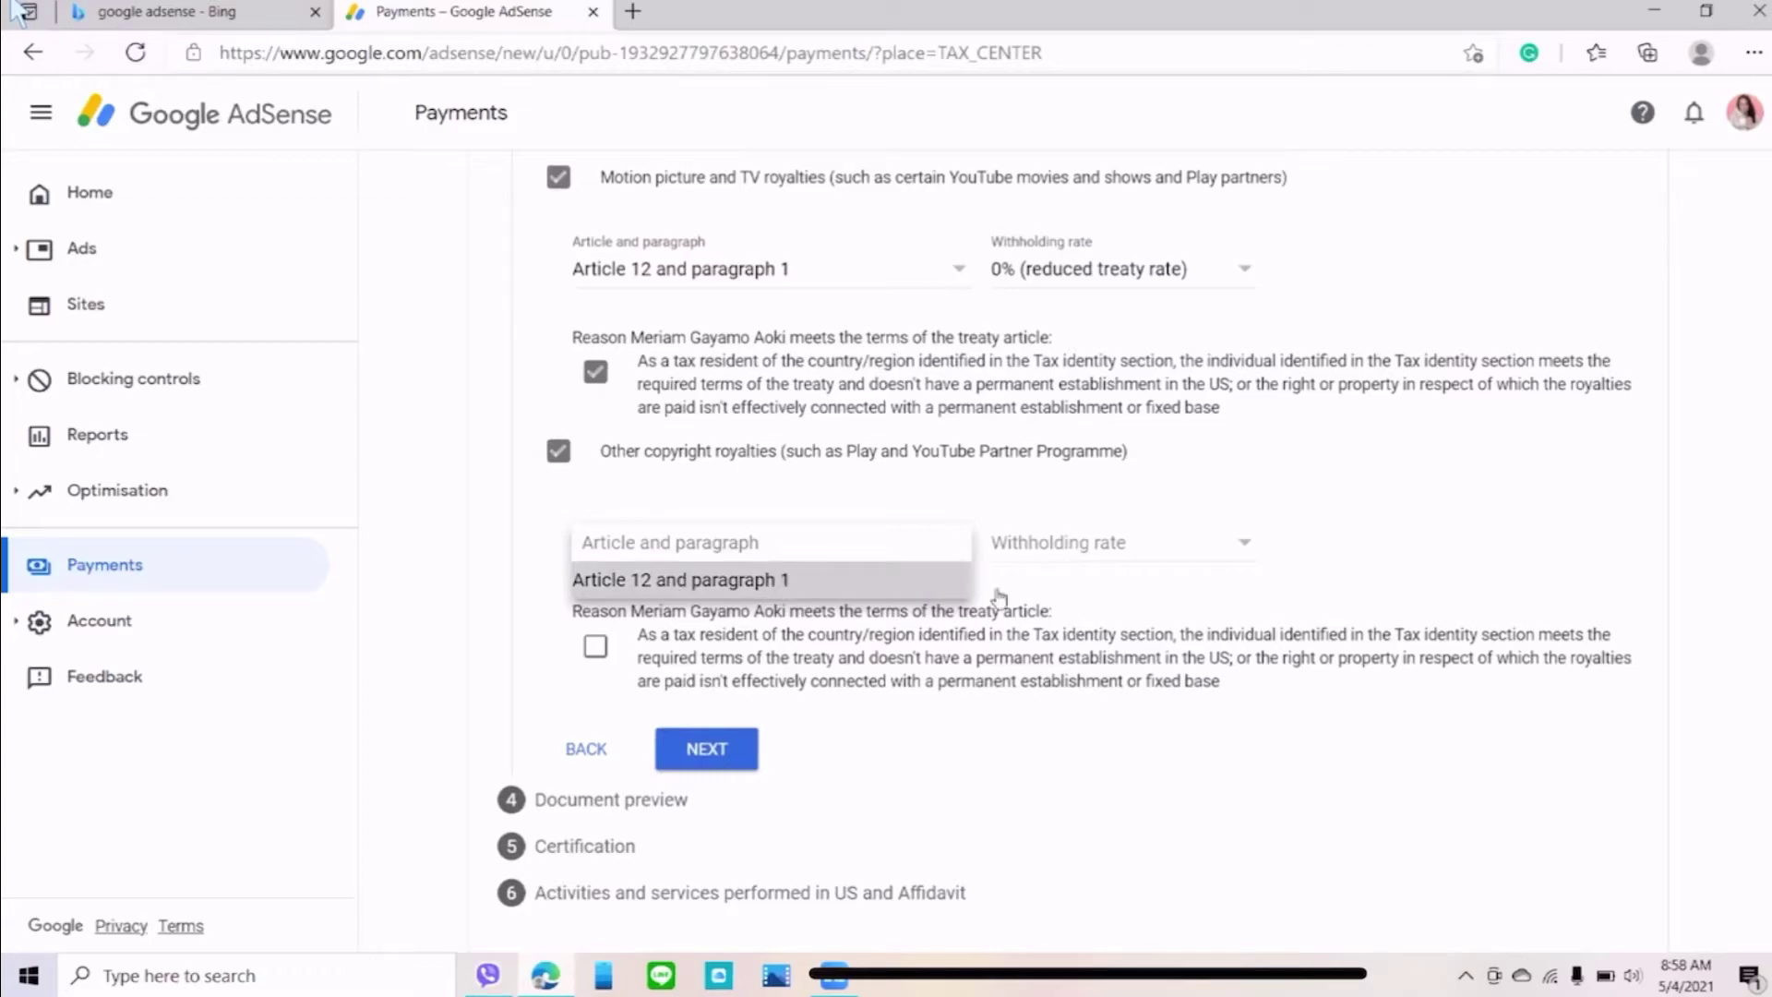
click(1249, 547)
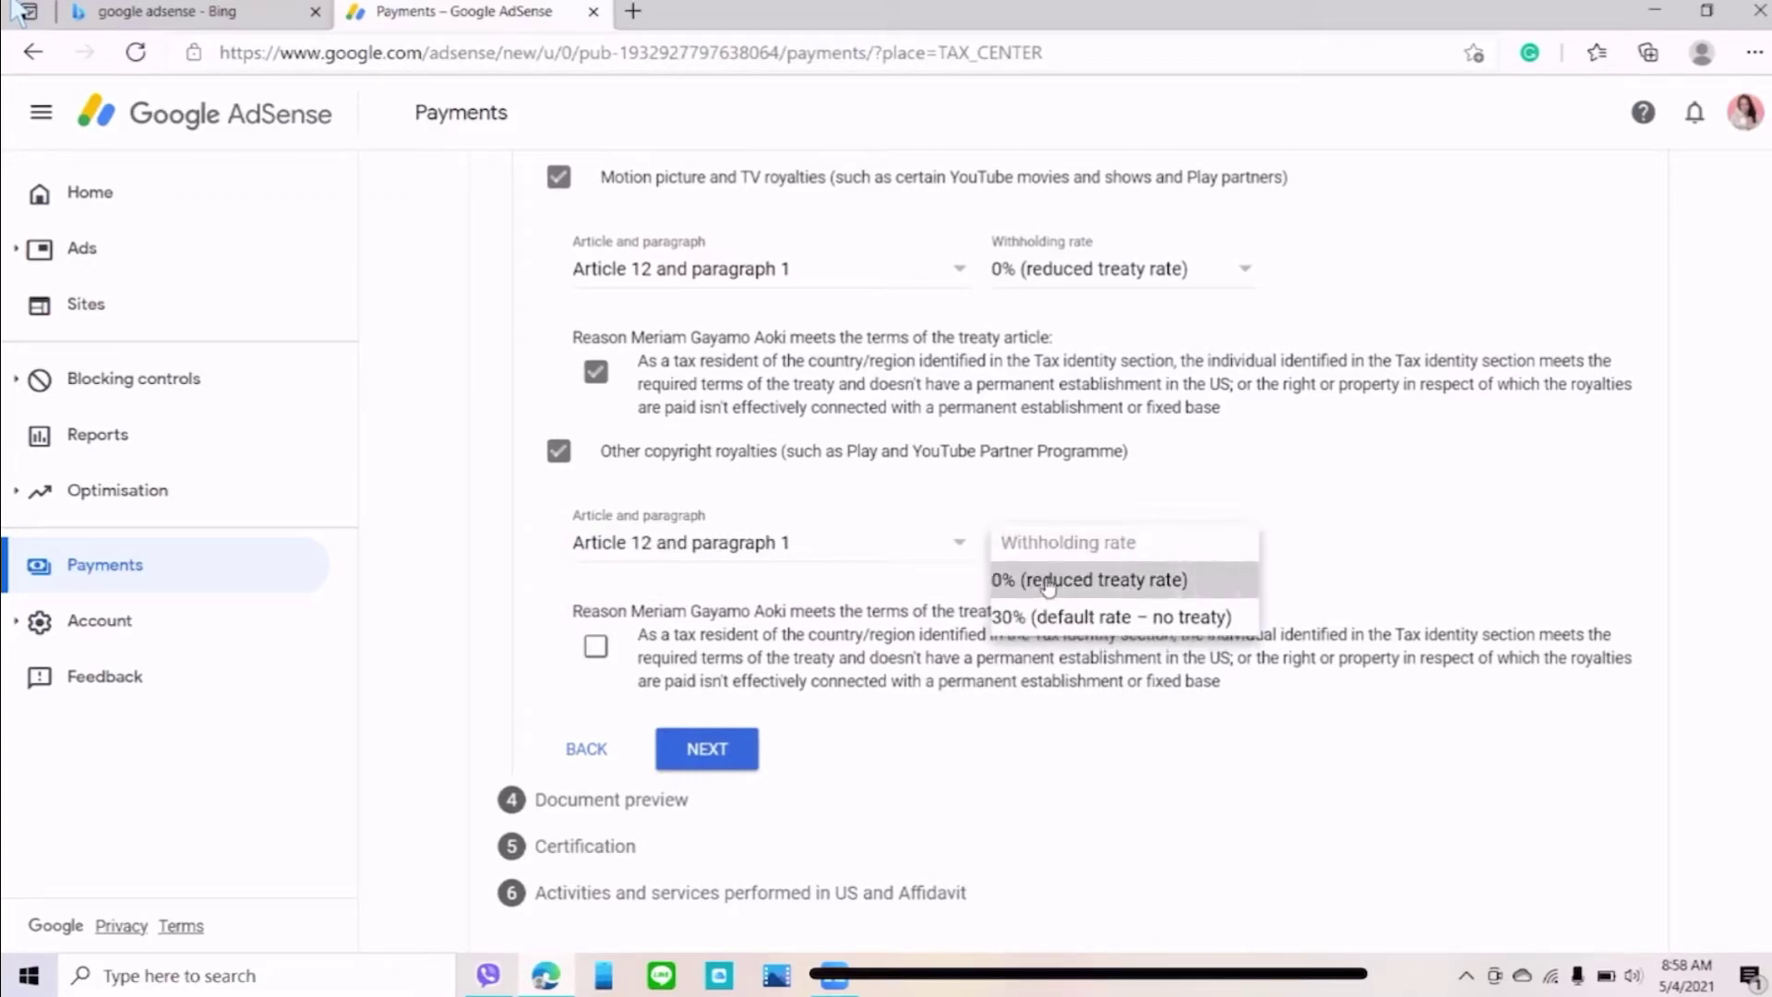
click(1049, 587)
click(600, 649)
click(718, 752)
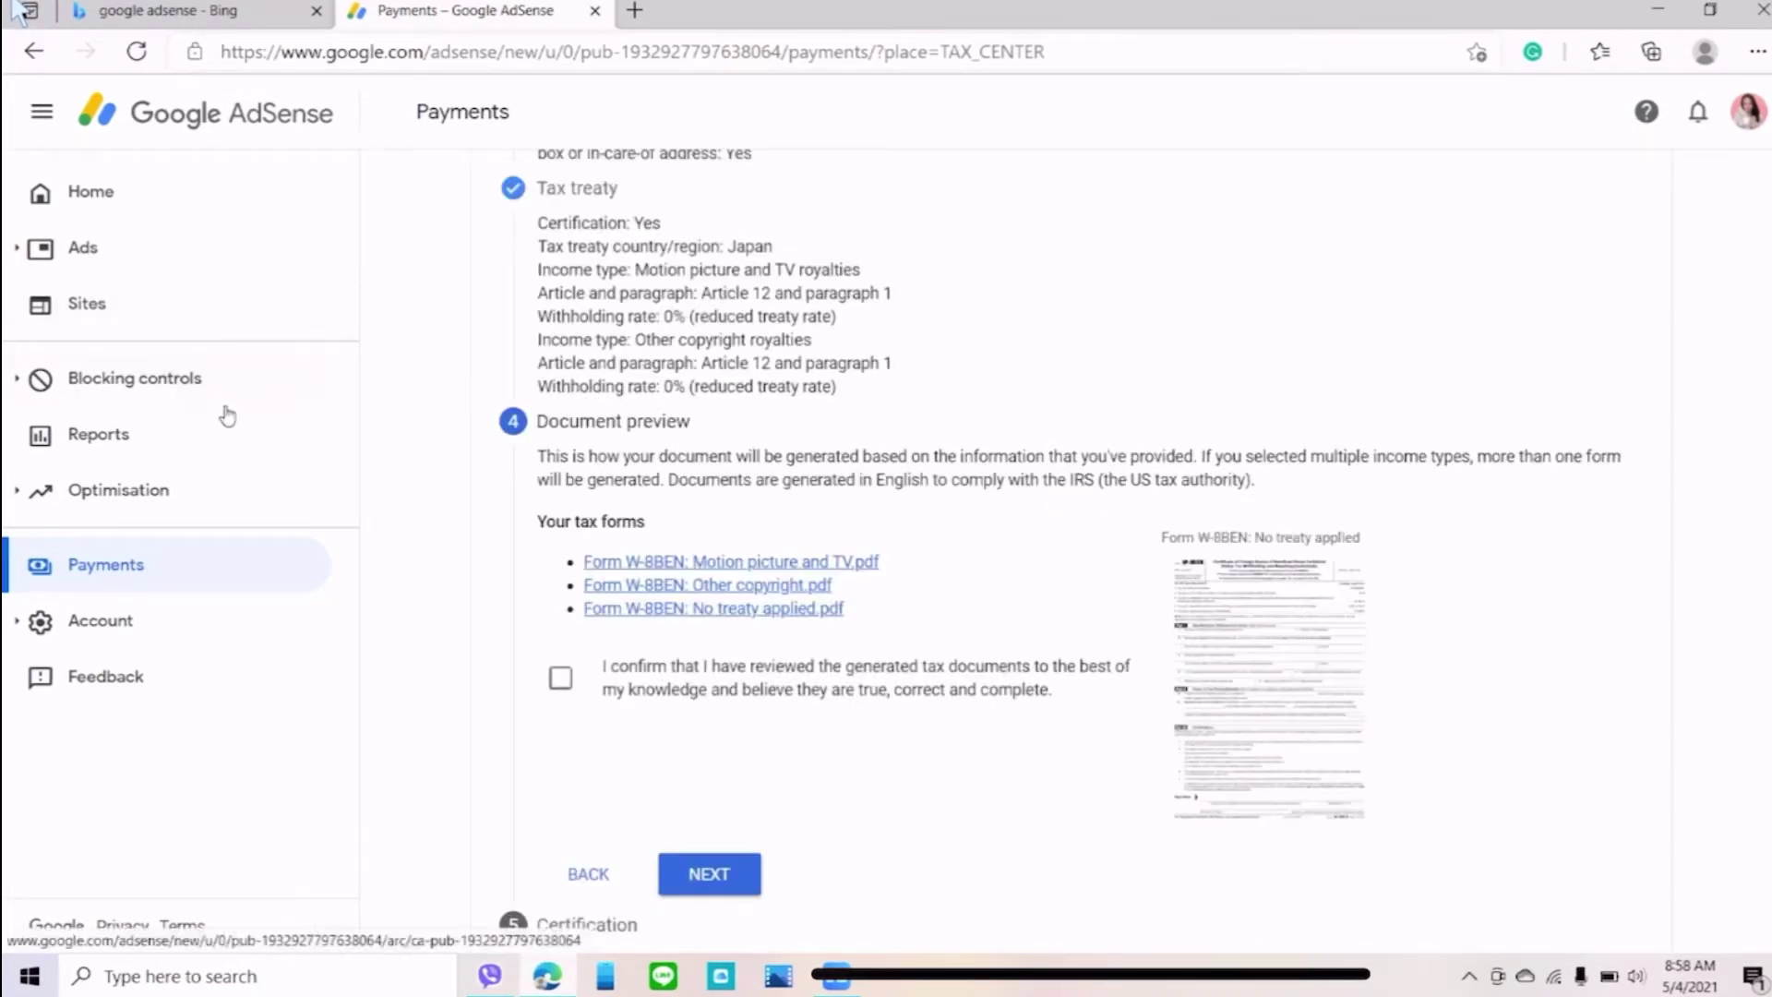
- Confirm the generated W-8BEN documents were reviewed and proceed to Certification
scroll(748, 648, down, 1)
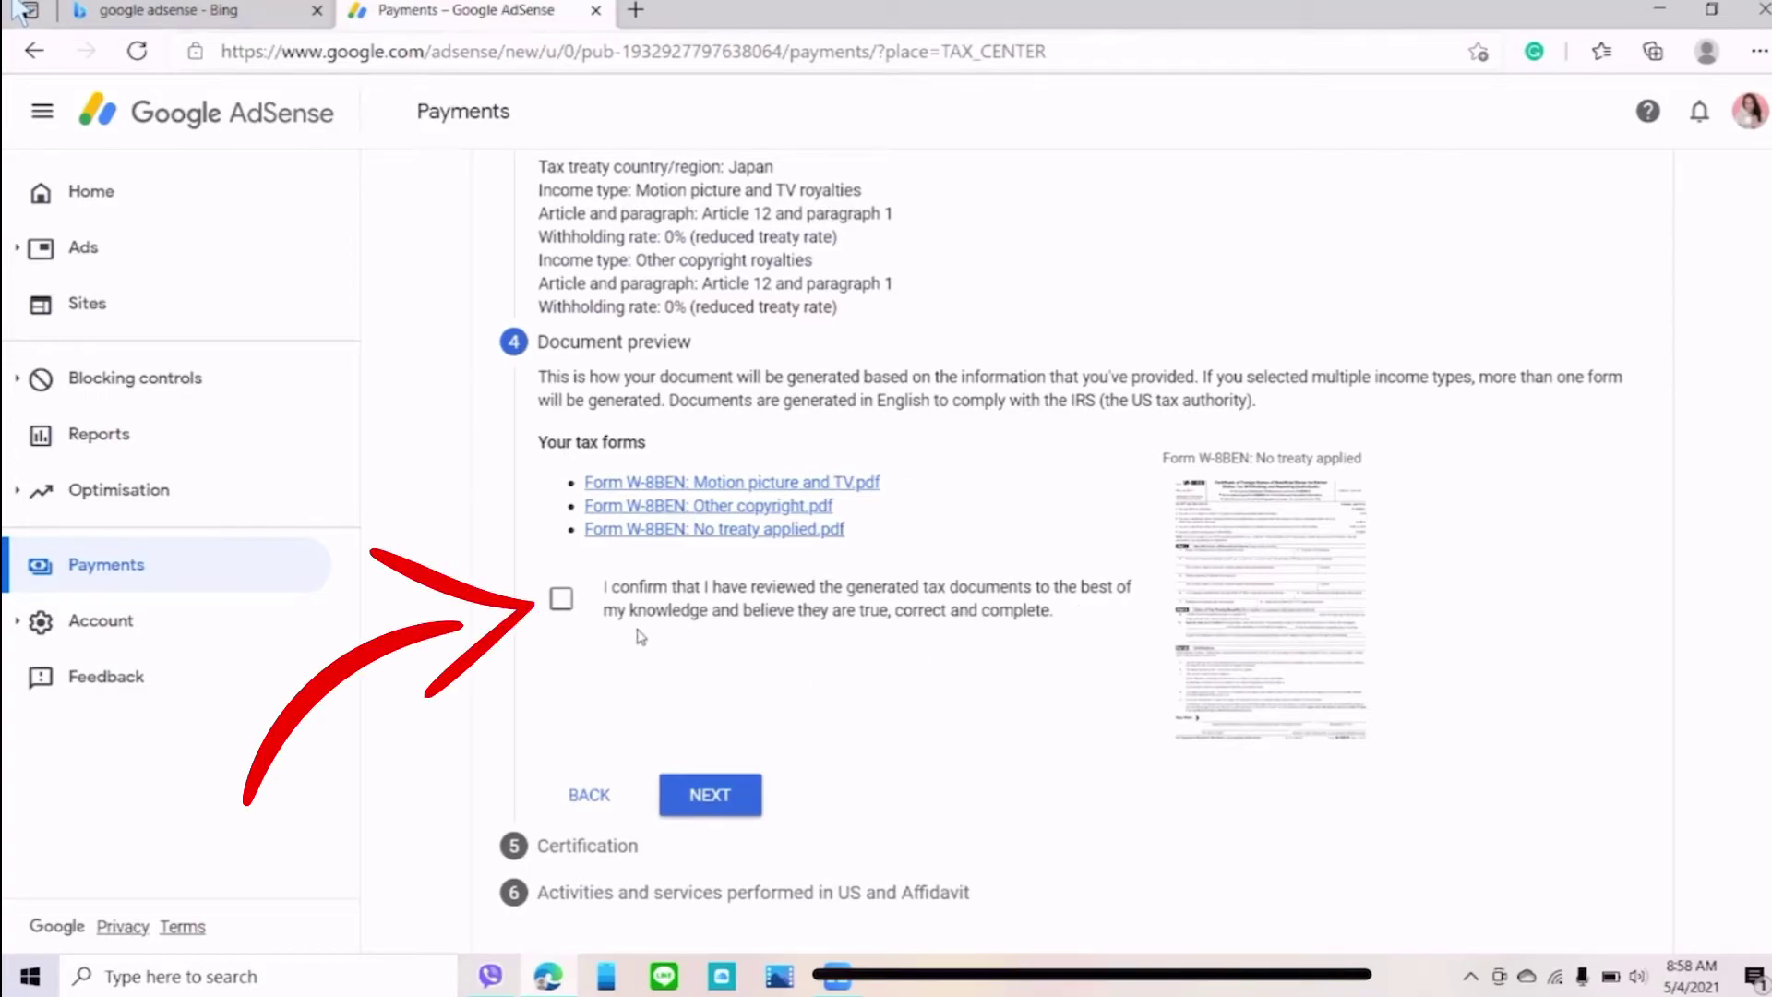
click(562, 601)
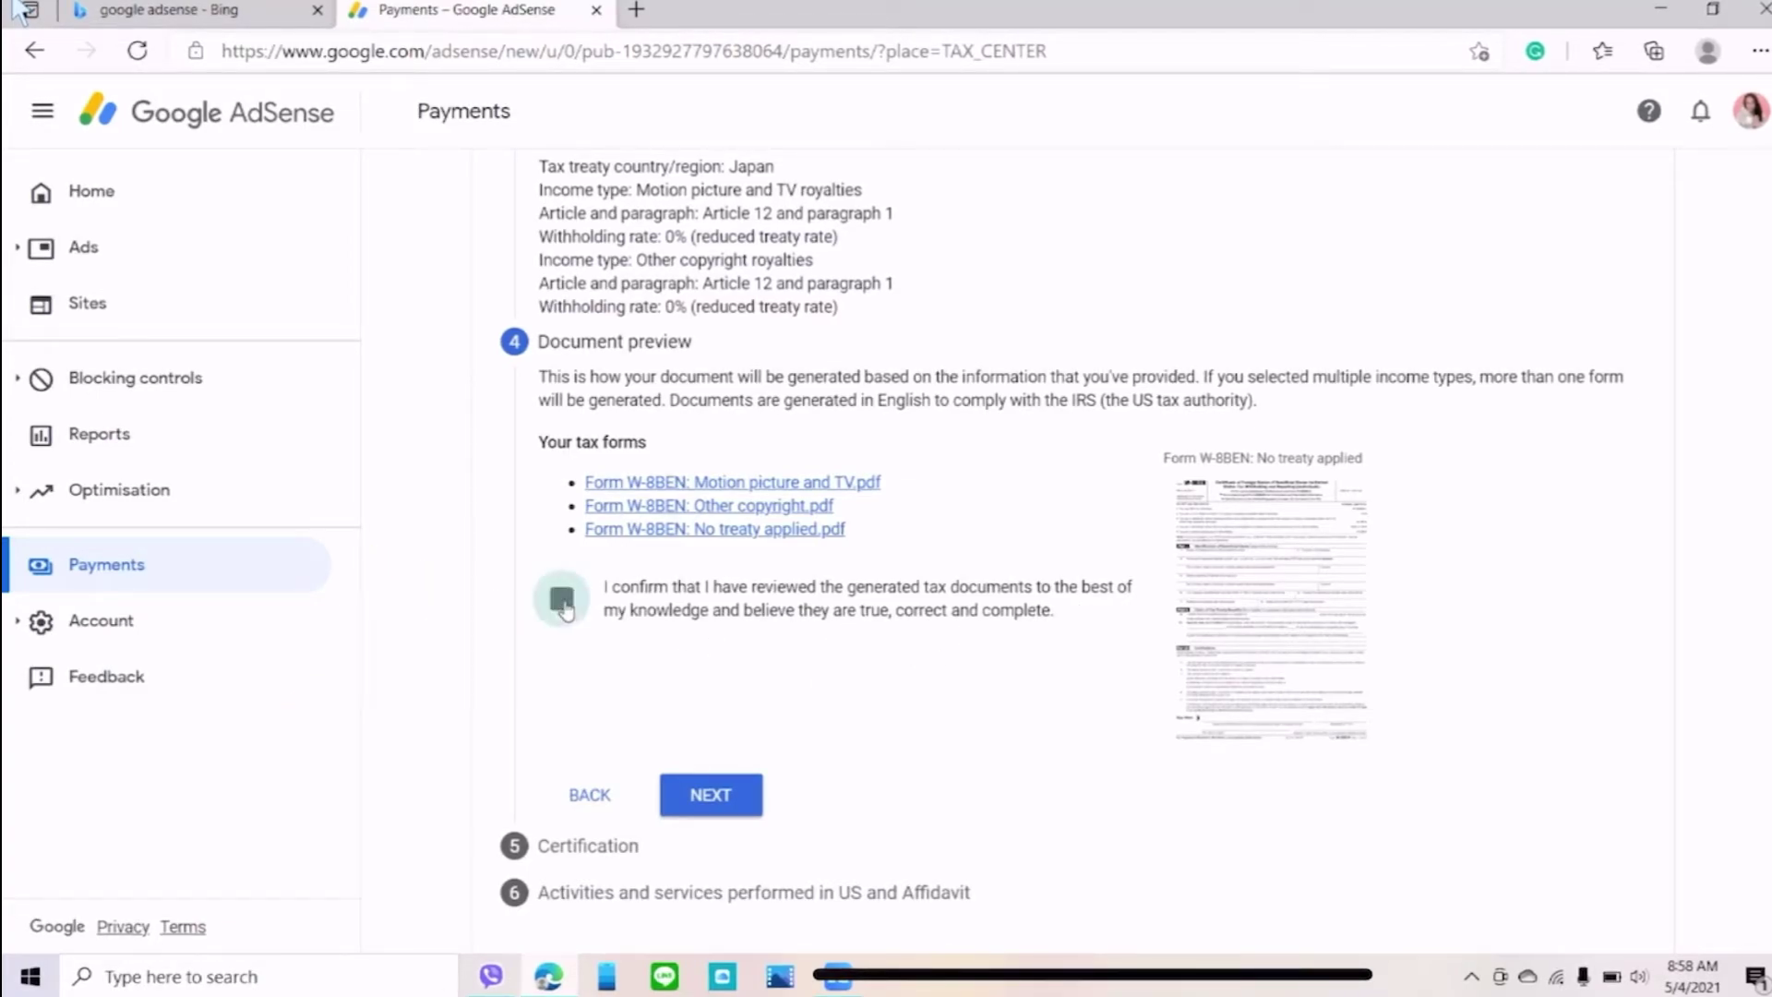
click(731, 797)
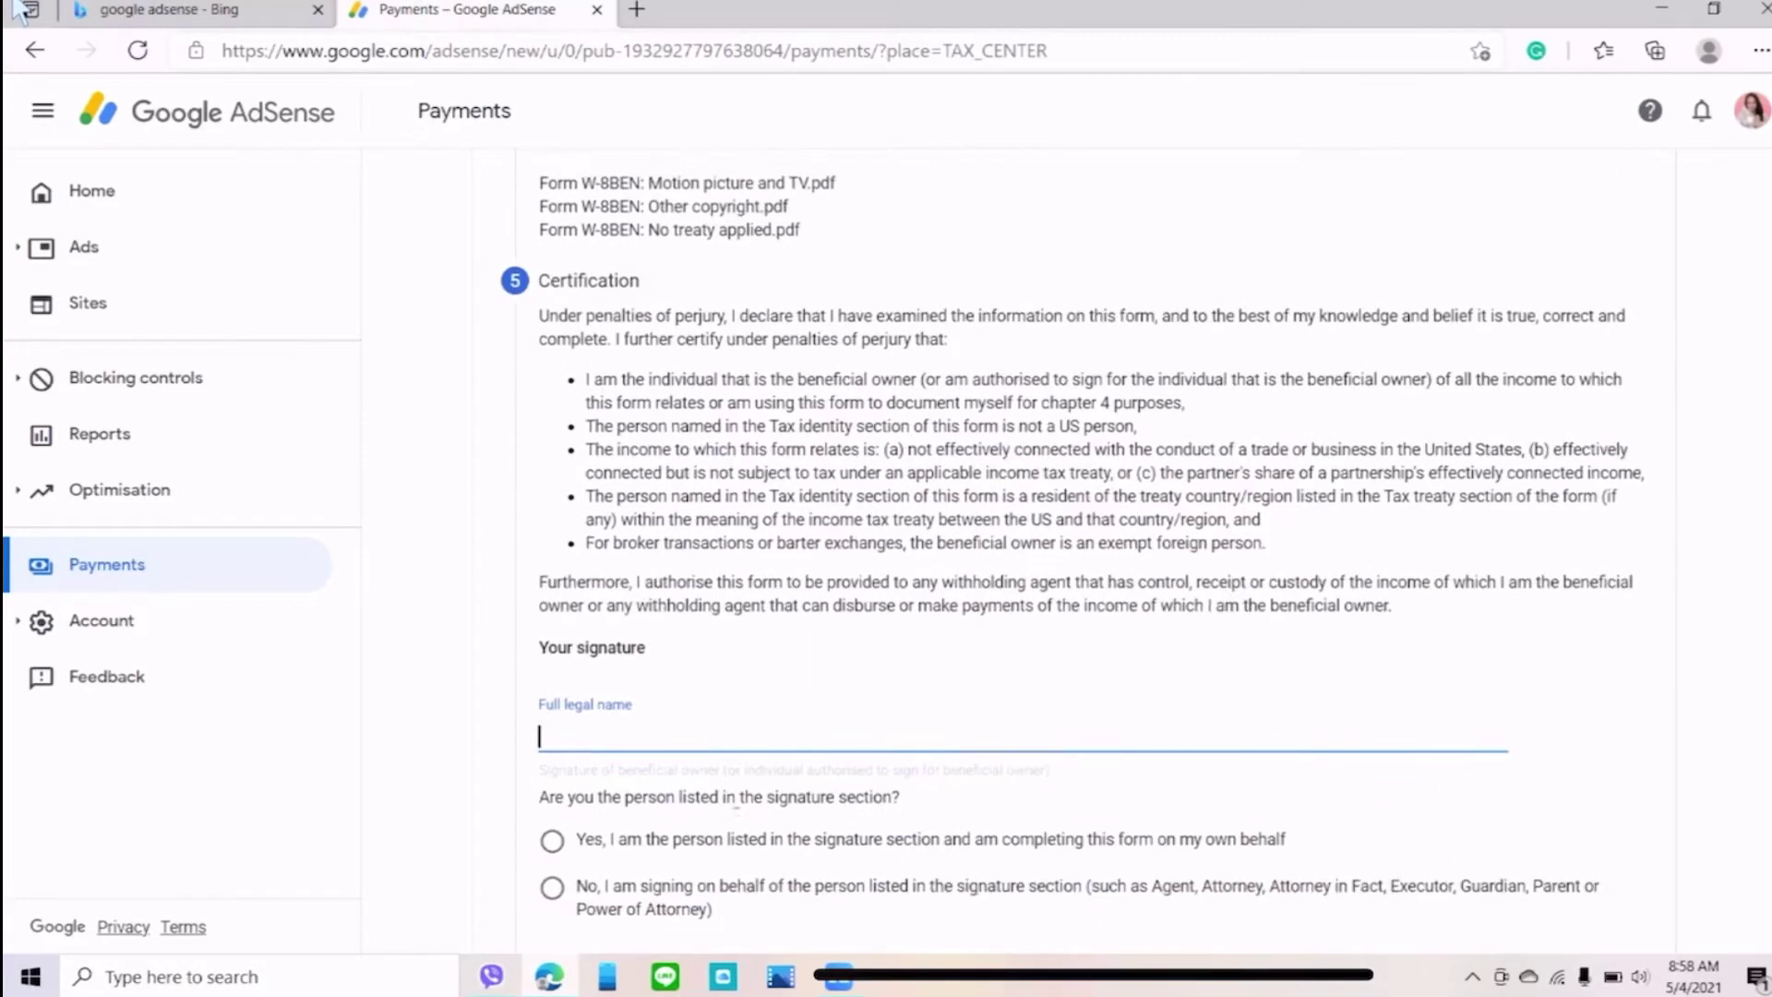
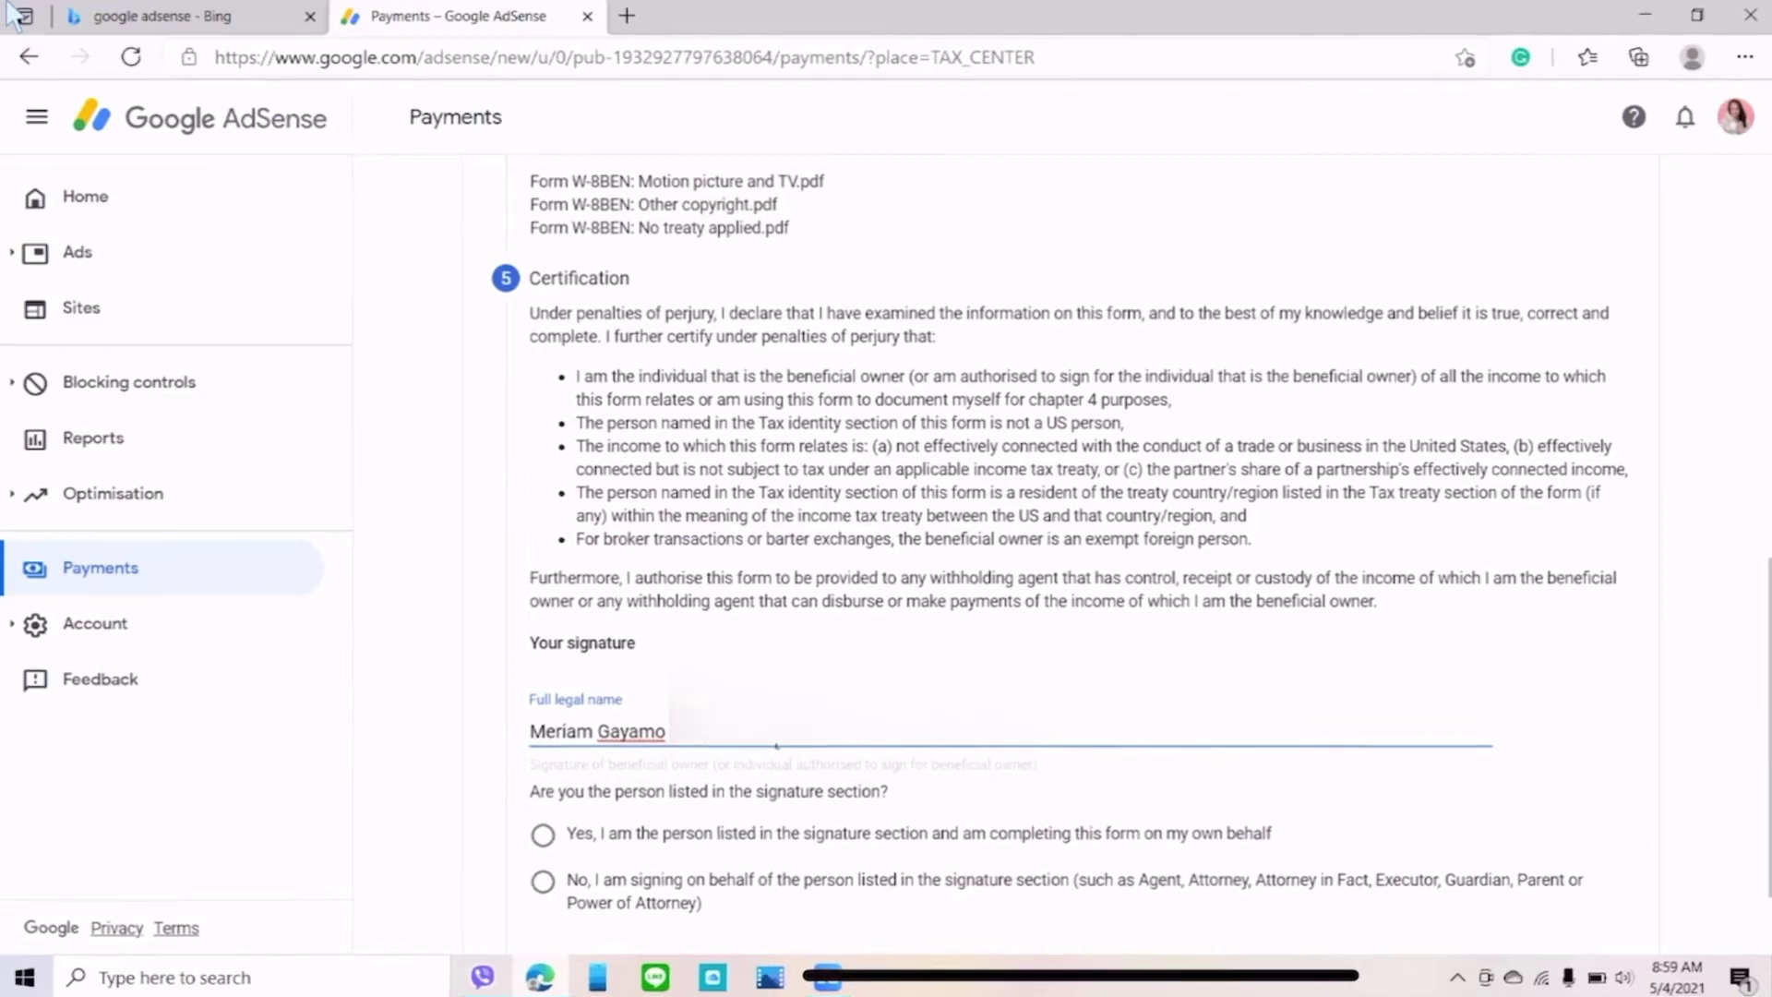
- Enter the signer's full legal name, confirm being the person listed, and continue
click(545, 838)
scroll(894, 839, down, 2)
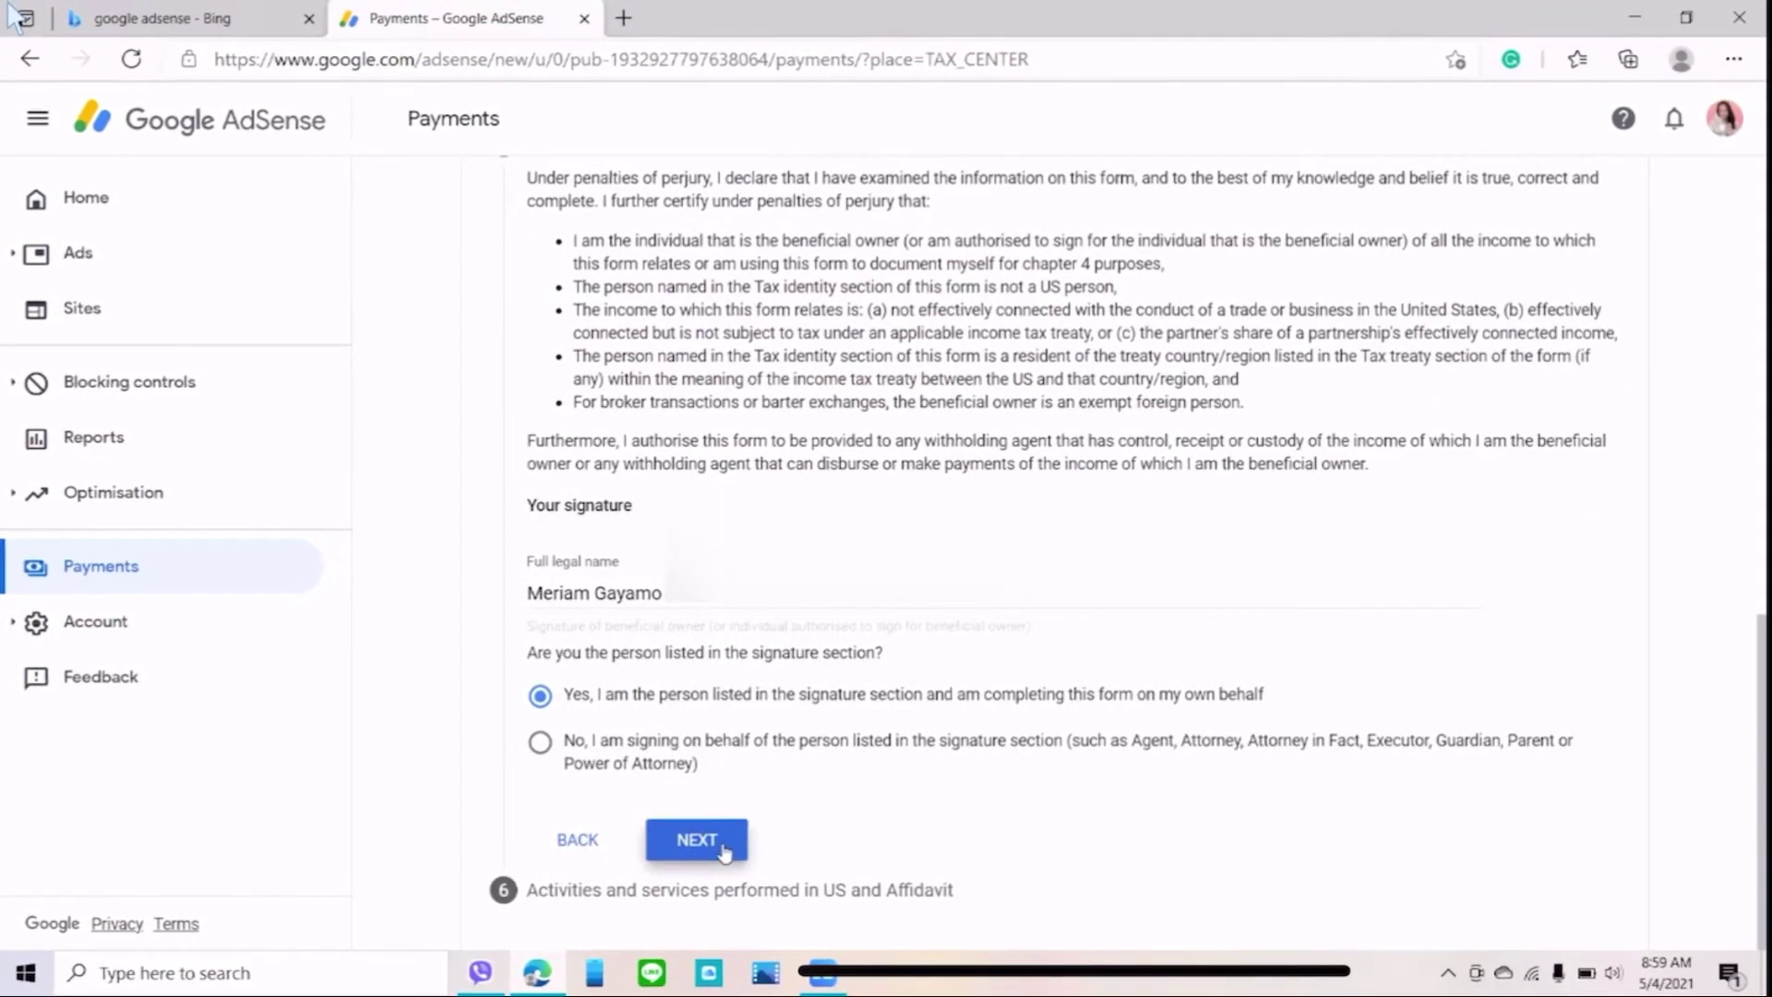
click(724, 854)
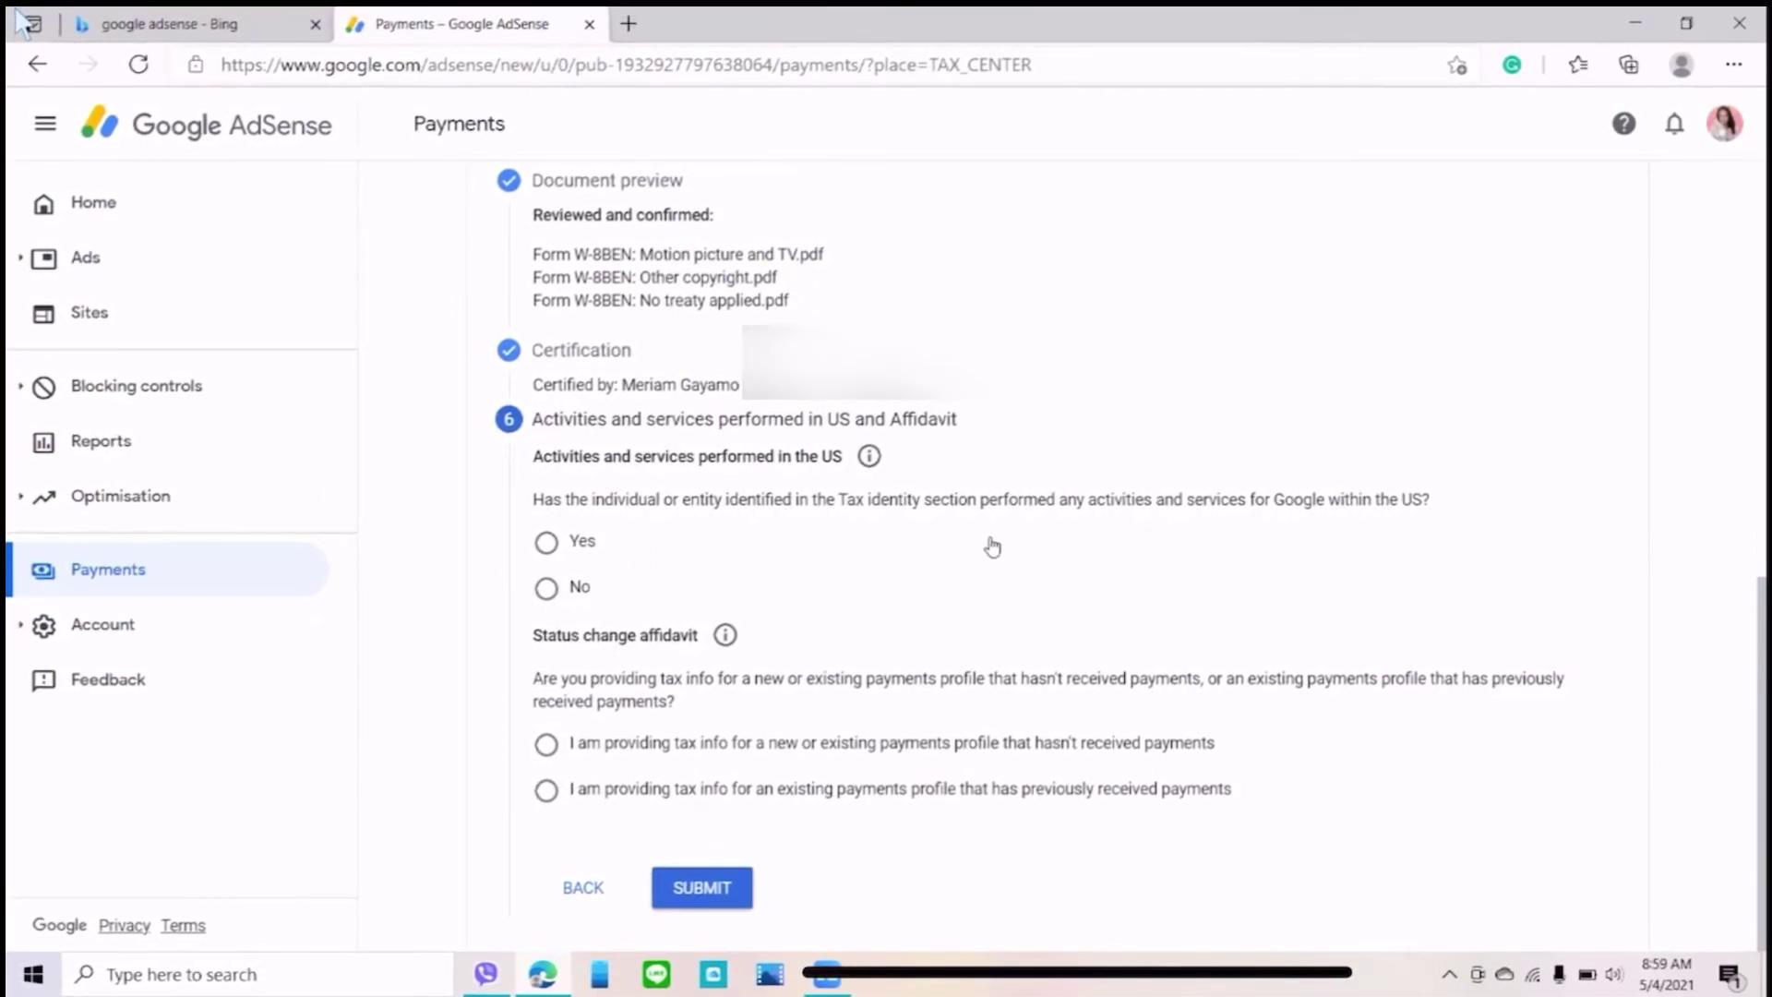
- Answer No to having performed any activities or services in the US
click(541, 589)
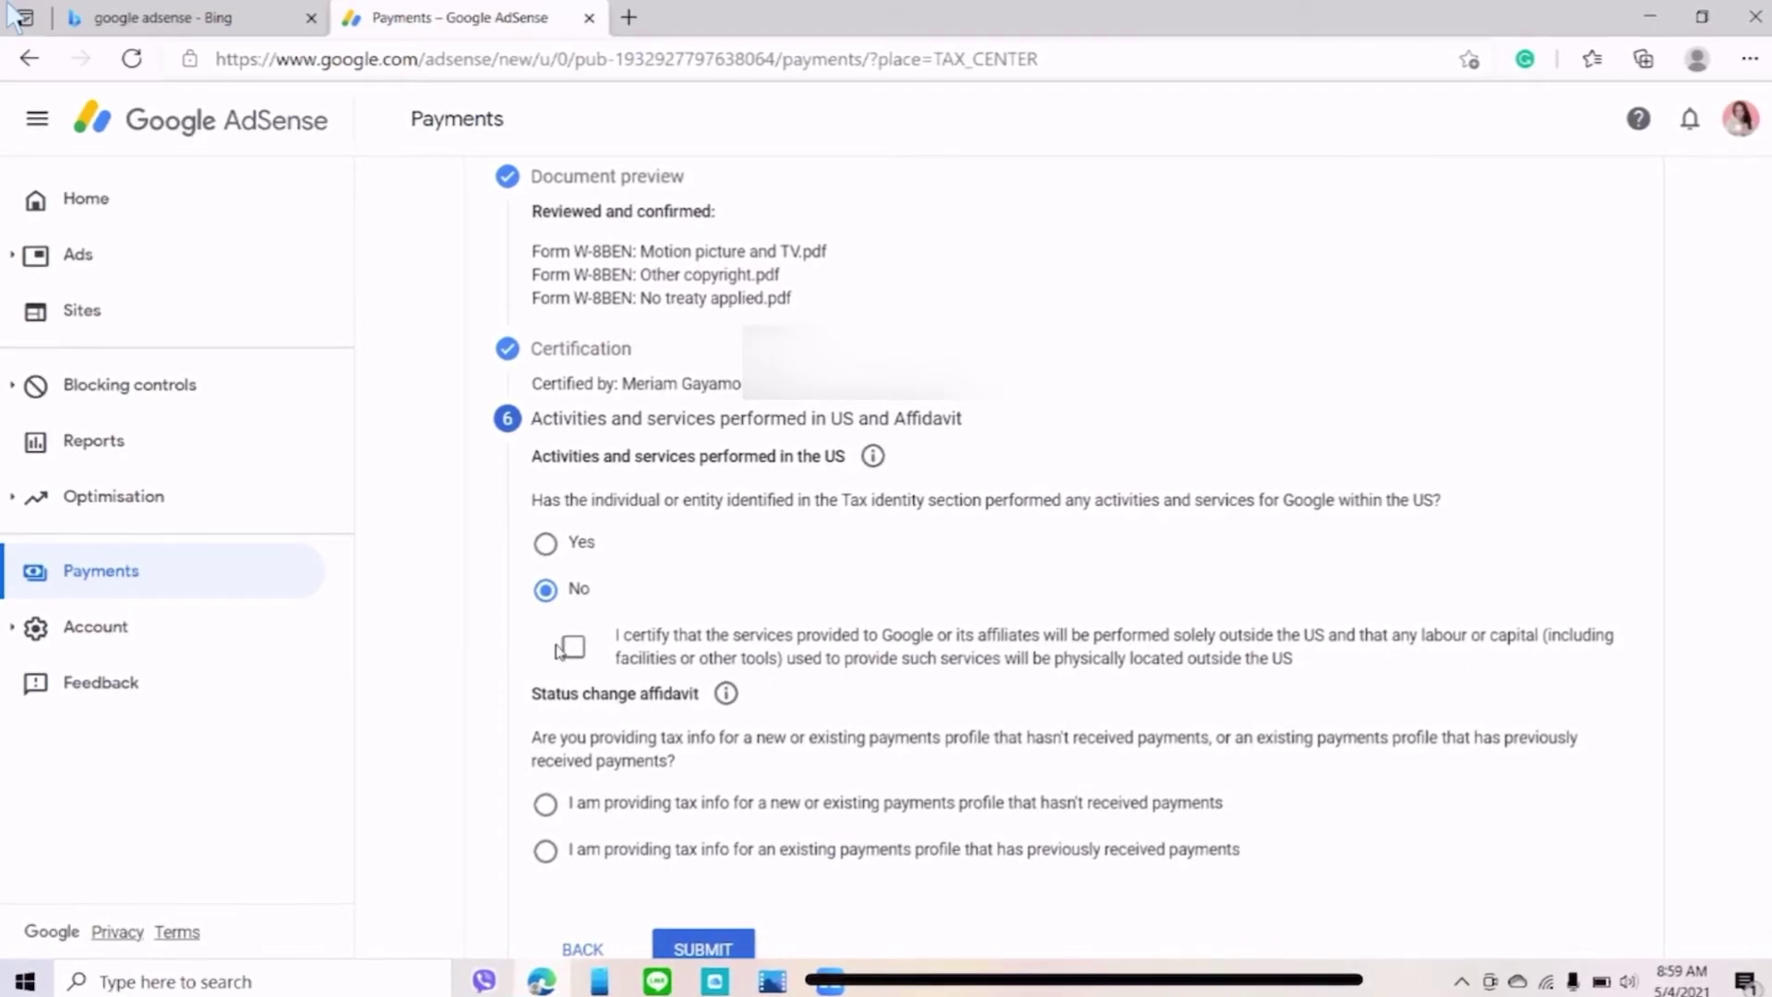
scroll(706, 585, down, 1)
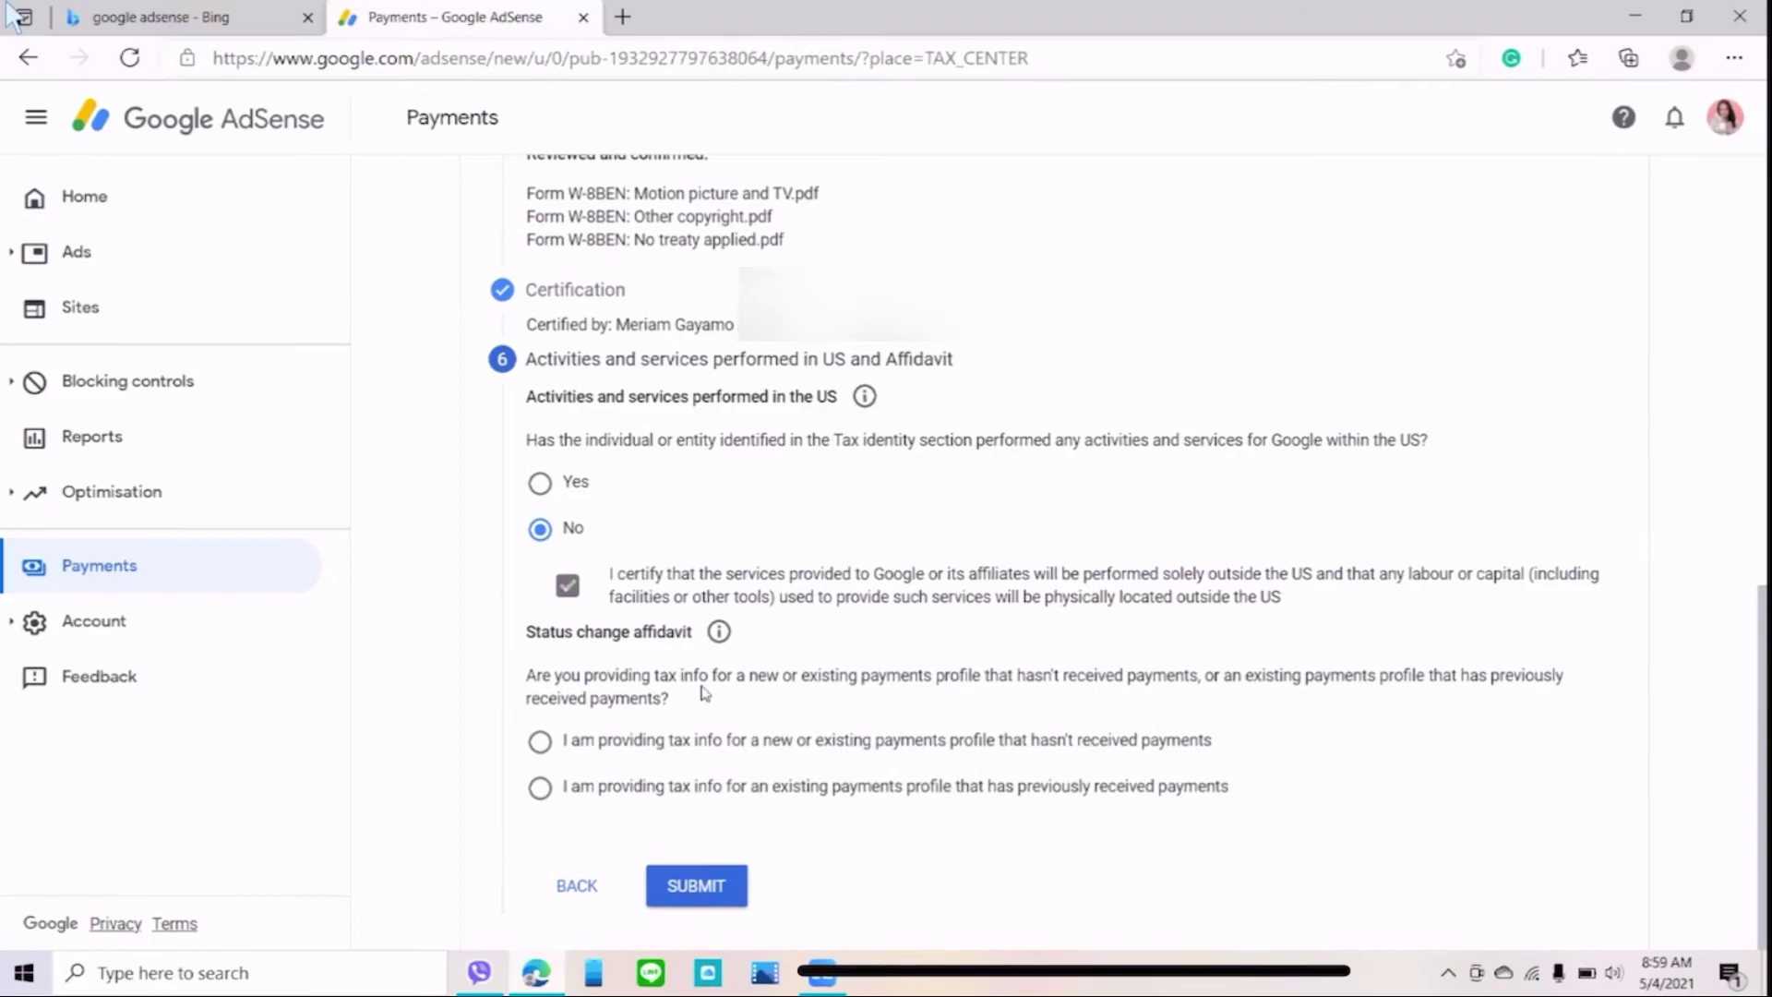